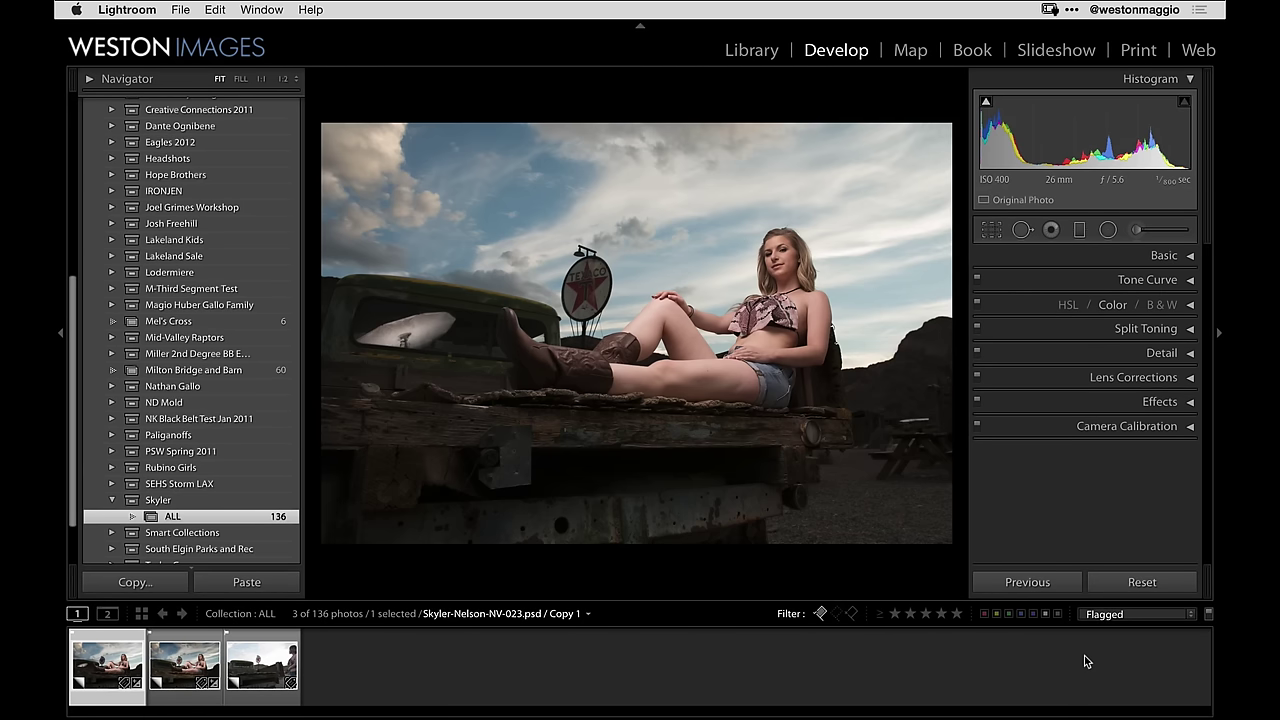
Step: Compare the three flagged photos in Develop, finishing on the reclining-woman shot with the light visible in the truck window
click(185, 662)
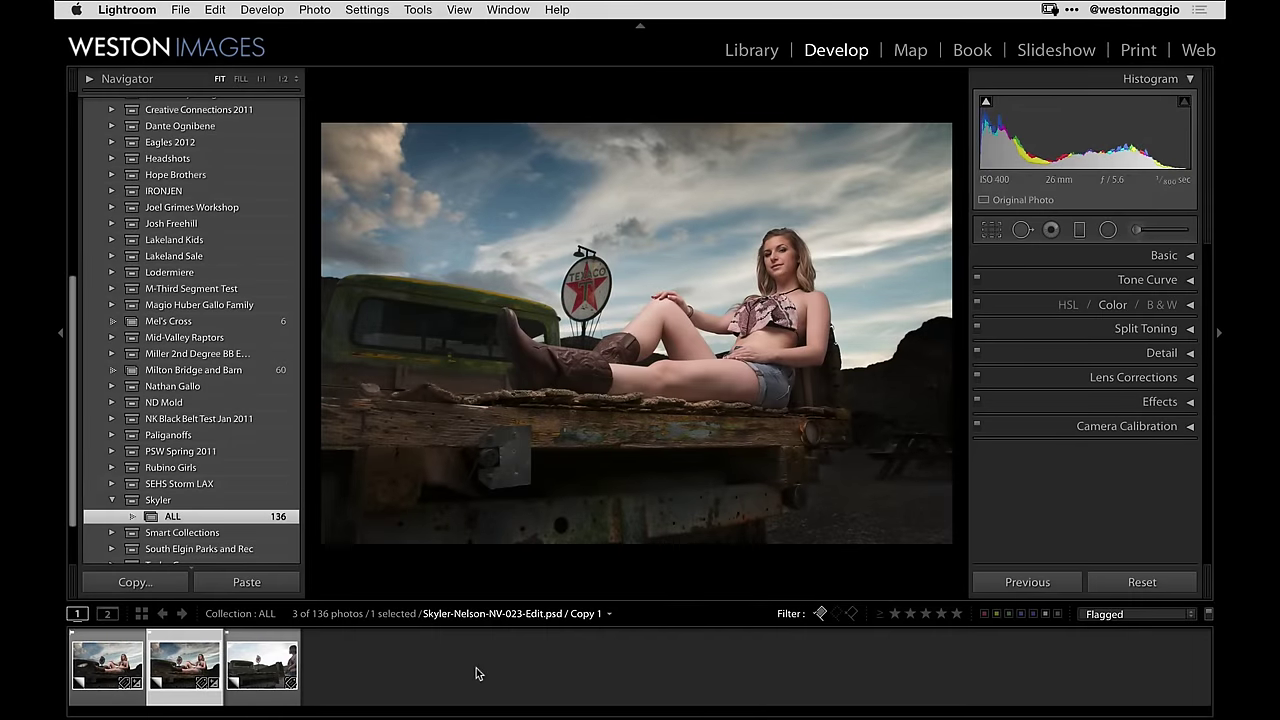
key(Left)
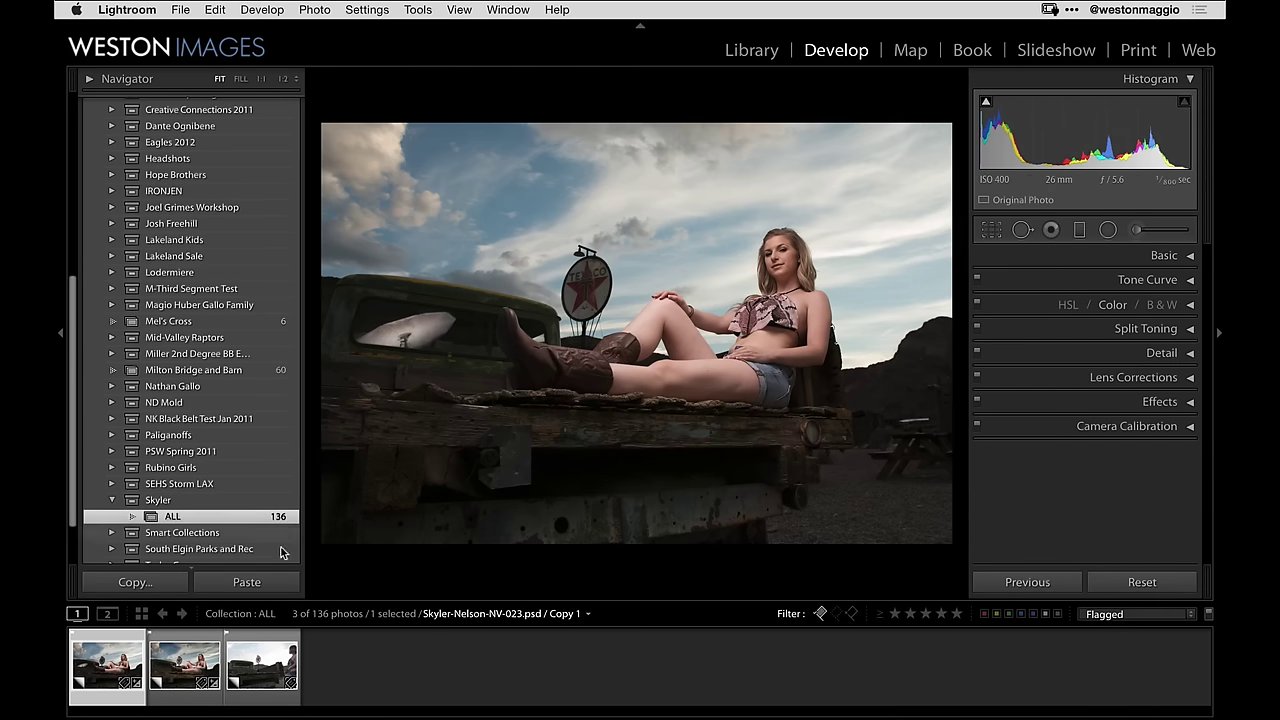
click(259, 662)
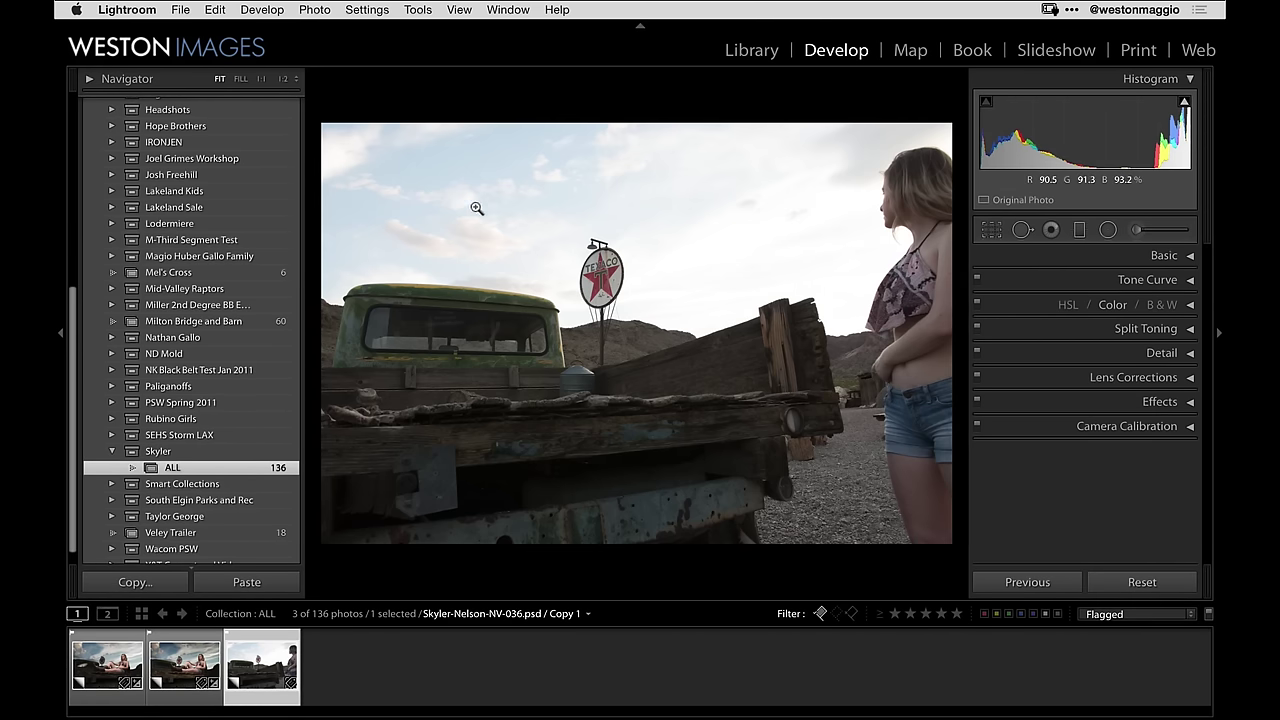
click(110, 663)
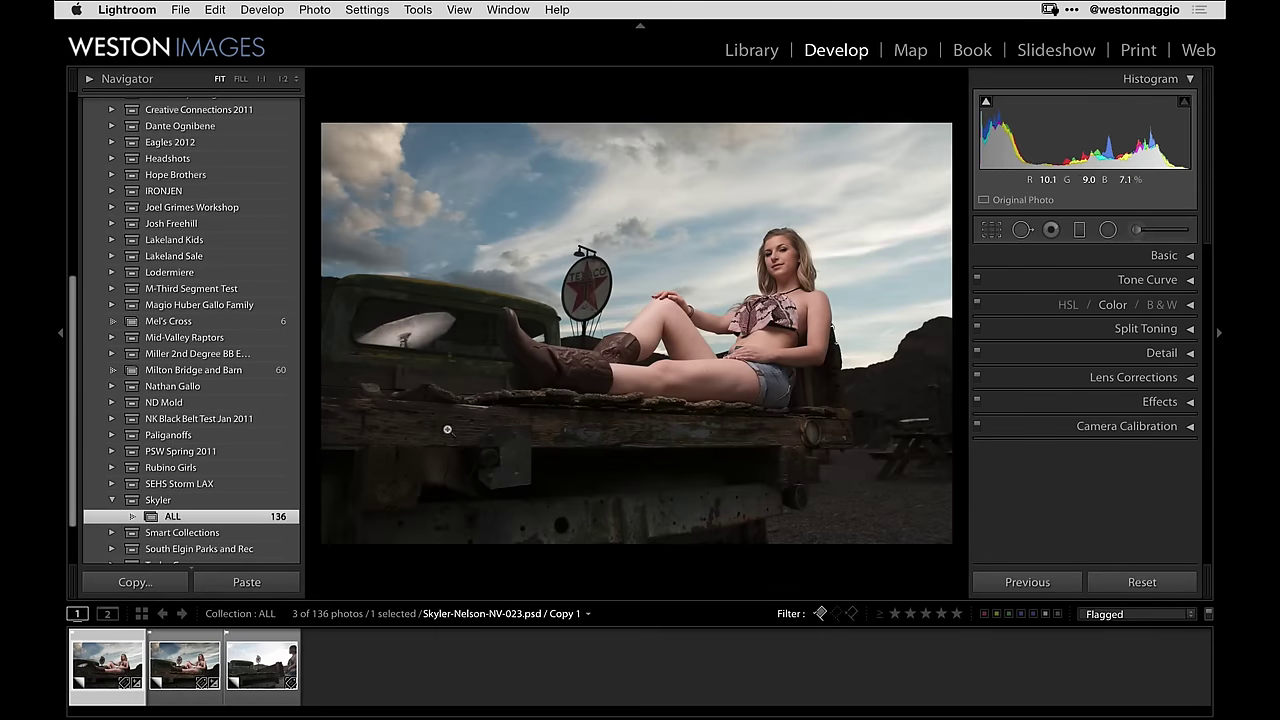
click(176, 659)
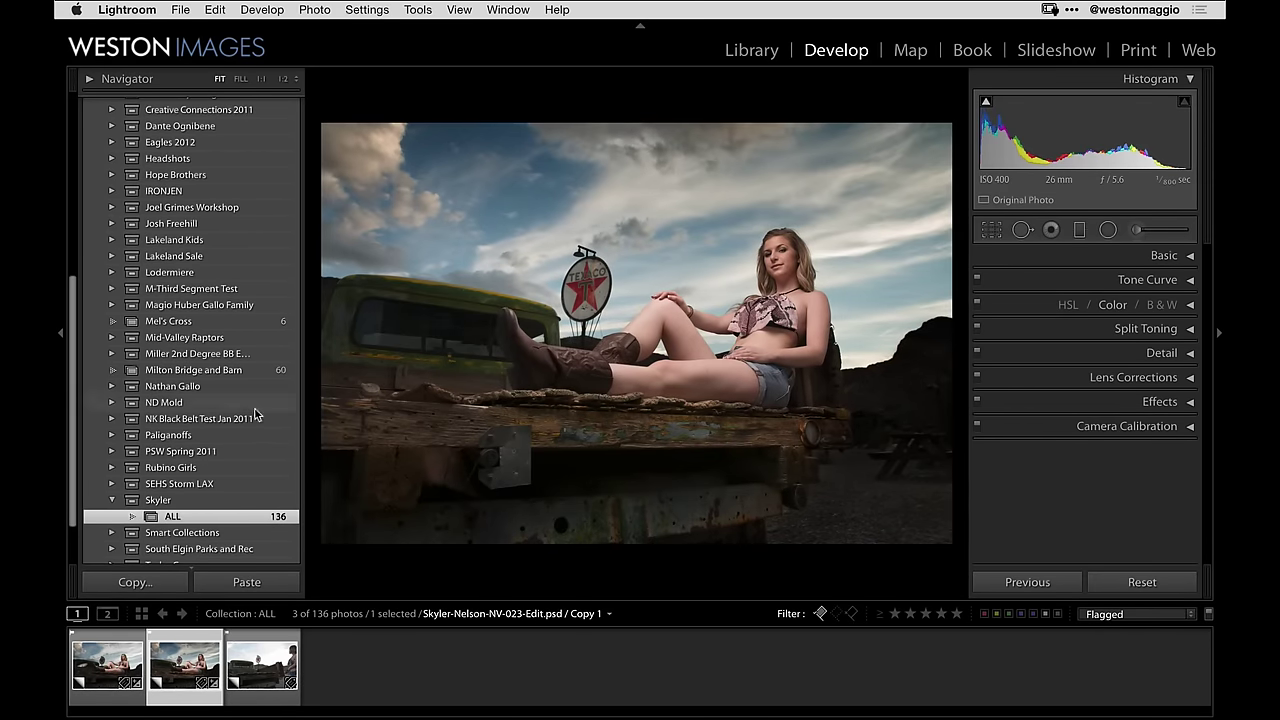
key(Left)
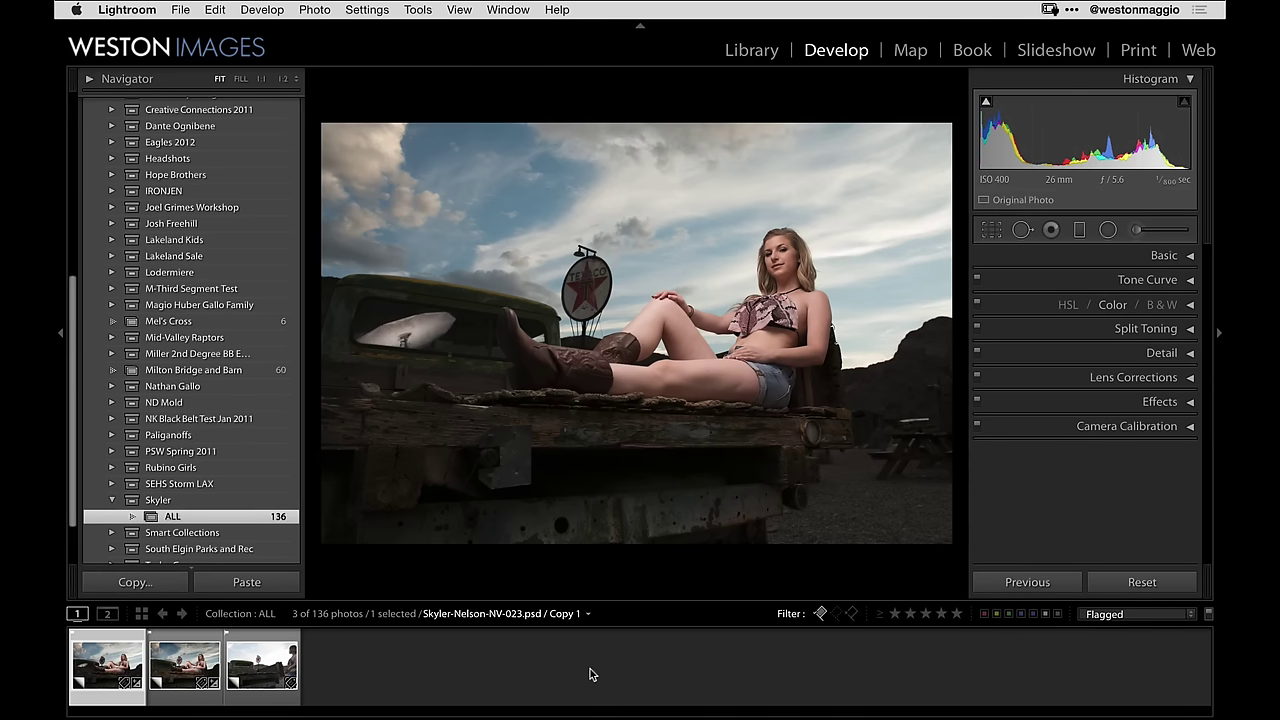
Step: Add an angled graduated filter over the bright sky beside the woman, set its exposure to -1.22 and move it slightly lower
key(m)
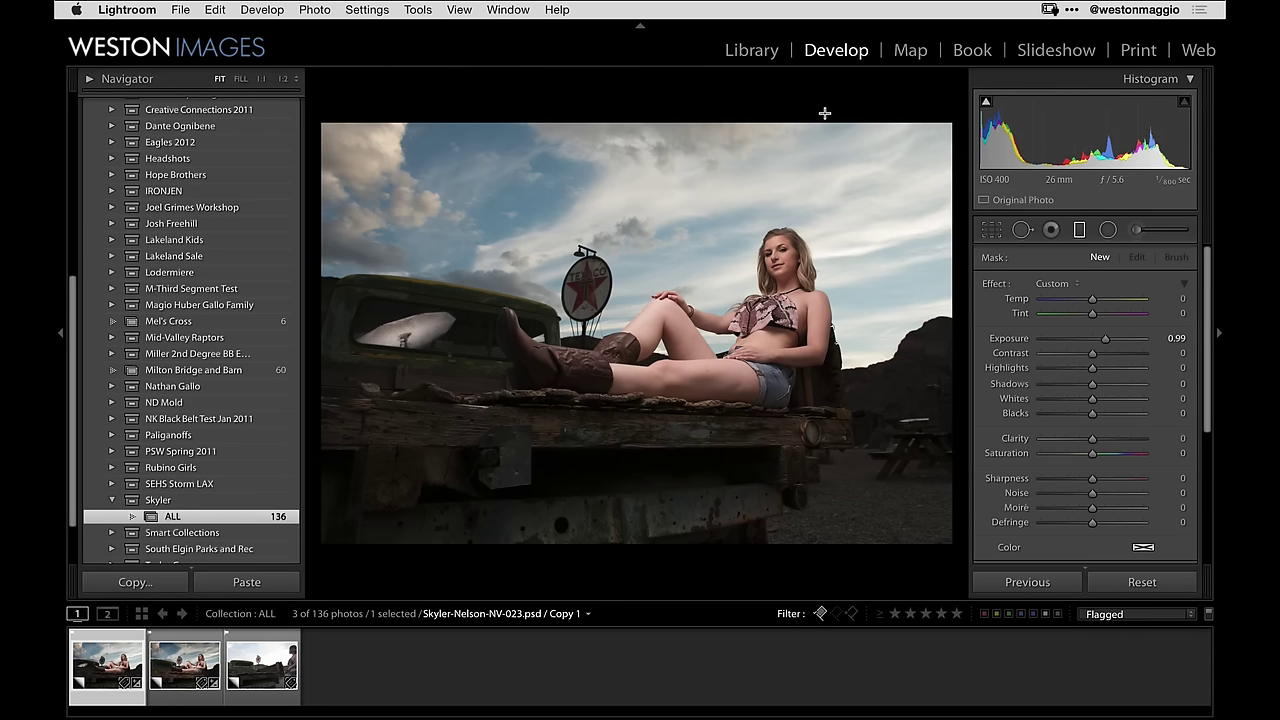
drag(827, 119, 862, 211)
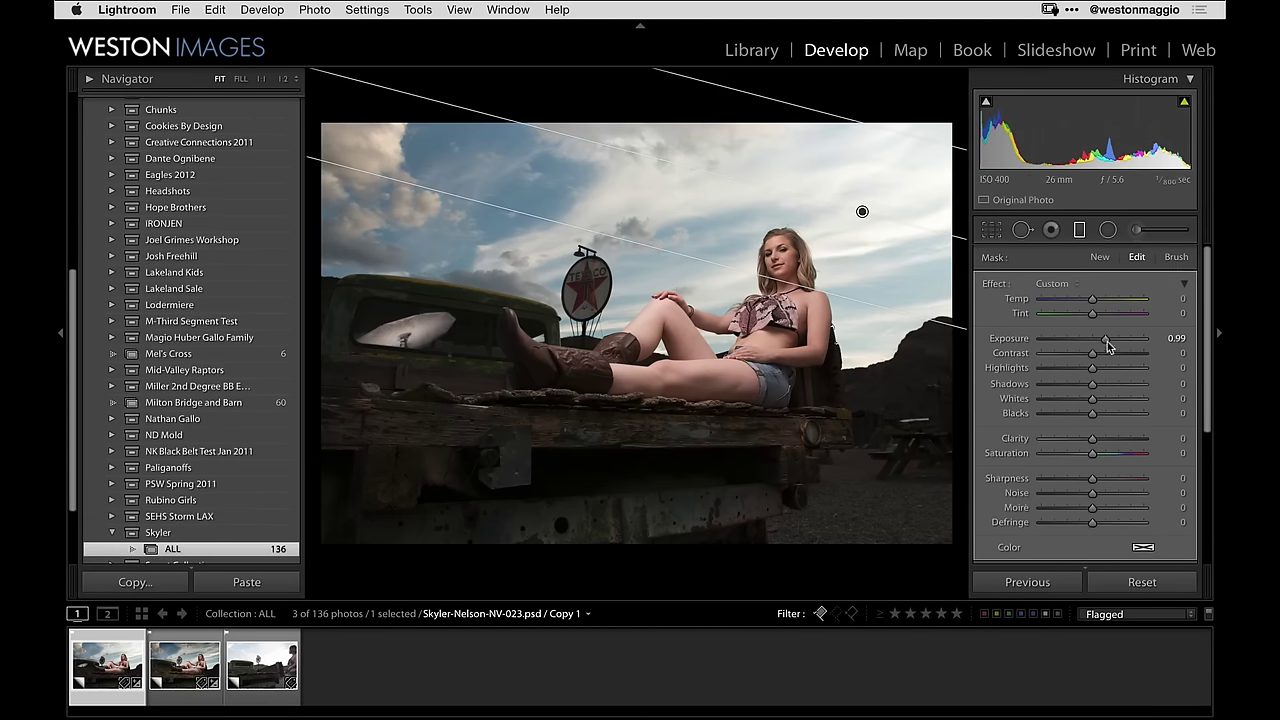
drag(1106, 341, 1076, 342)
drag(863, 211, 902, 244)
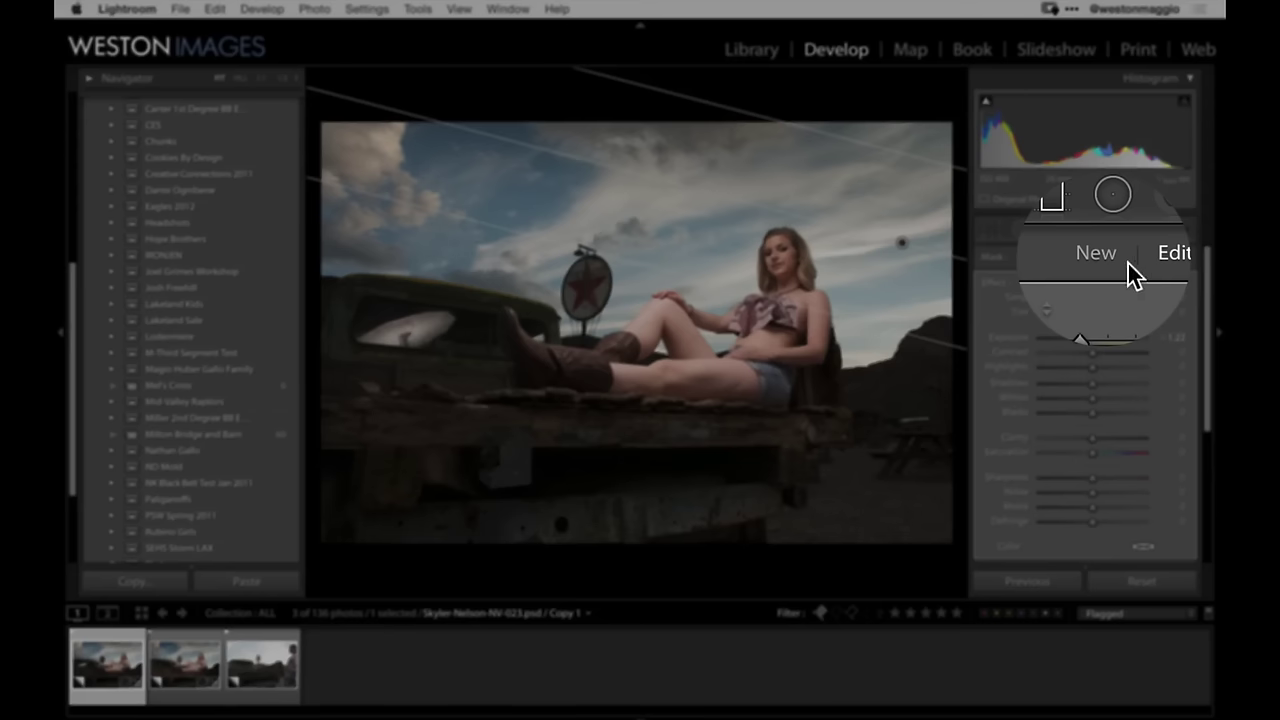
Step: Add a second graduated filter up from the photo's lower edge, set exposure to 1.20, tilt it, and compare before and after
click(1099, 257)
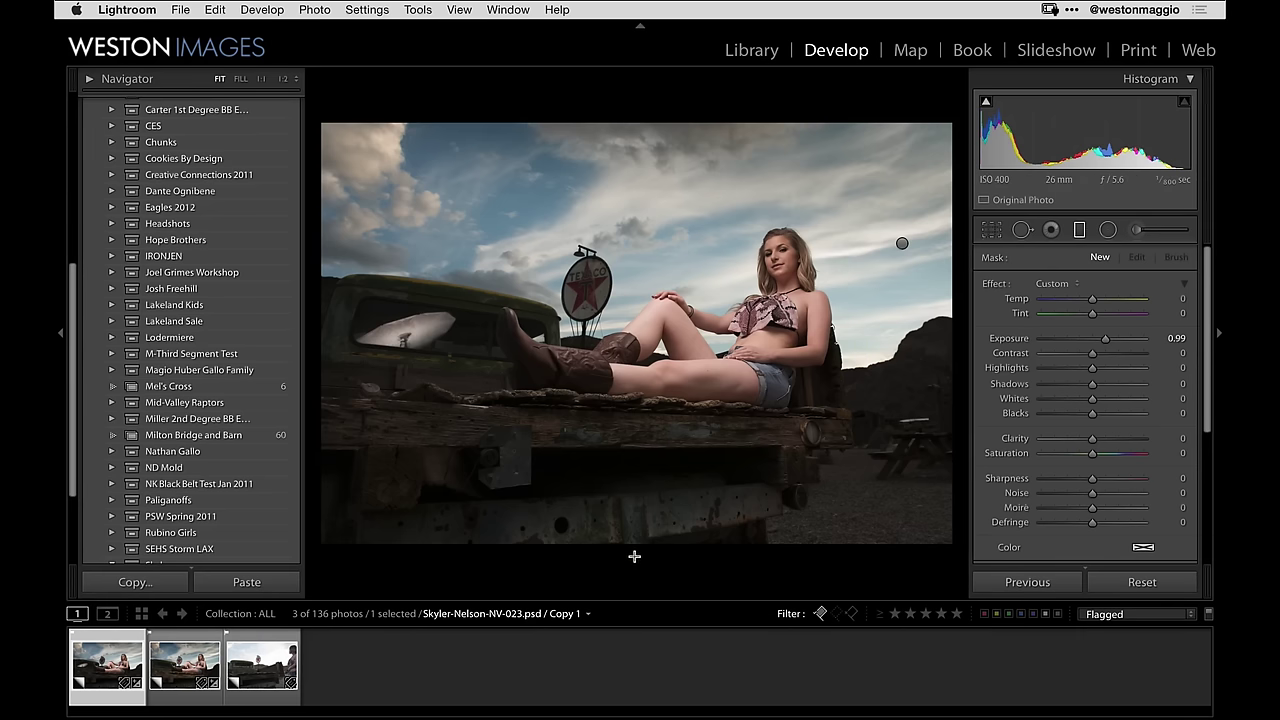
drag(632, 555, 633, 357)
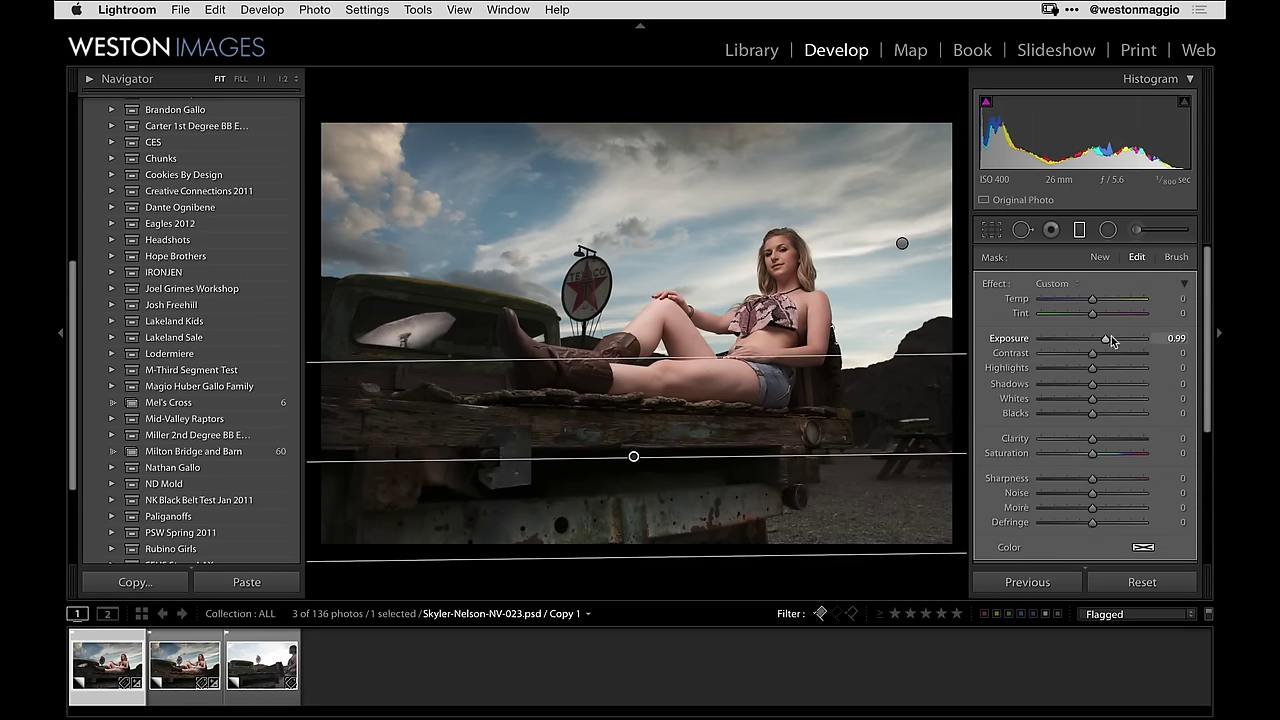
drag(1105, 339, 1108, 340)
drag(658, 456, 620, 456)
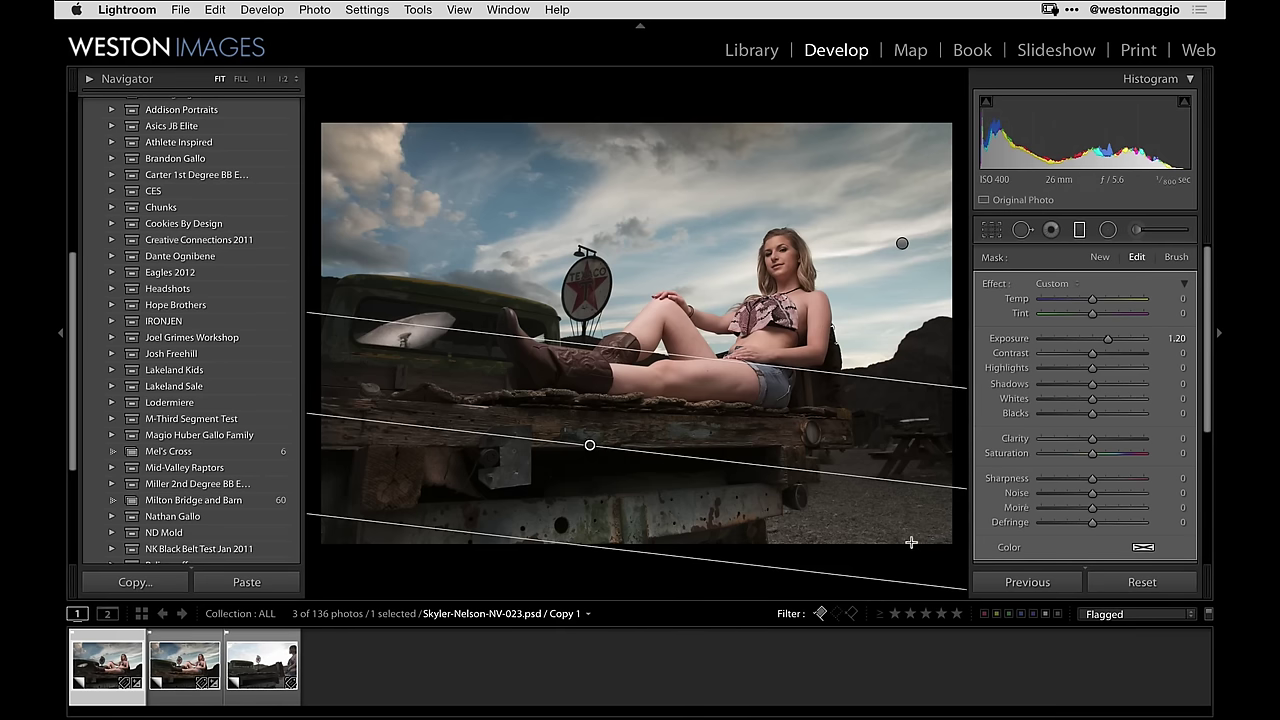
key(m)
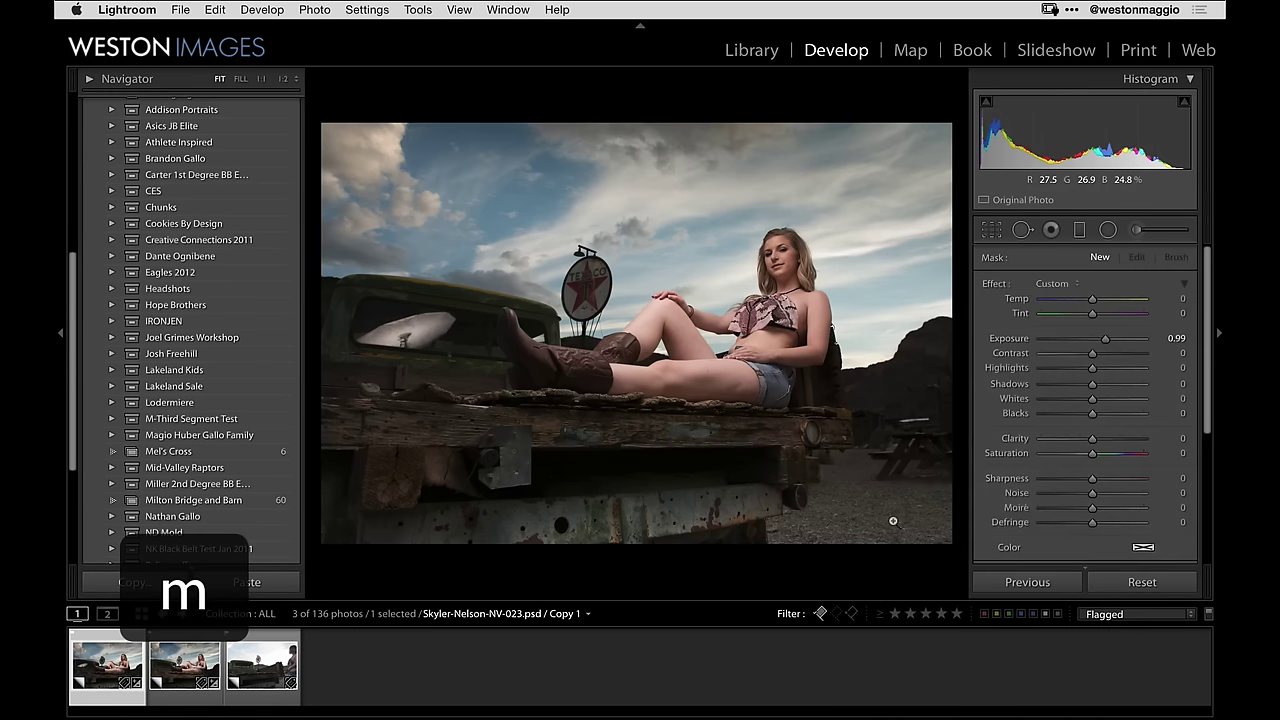
key(backslash)
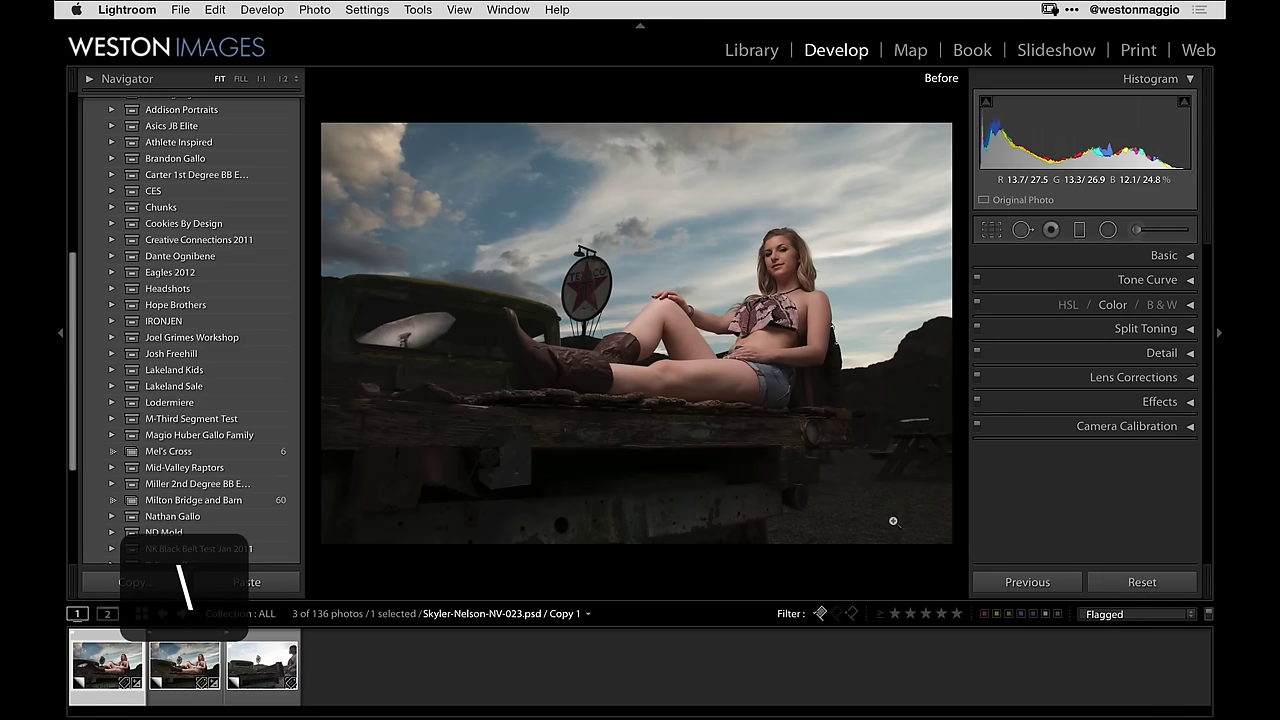
key(backslash)
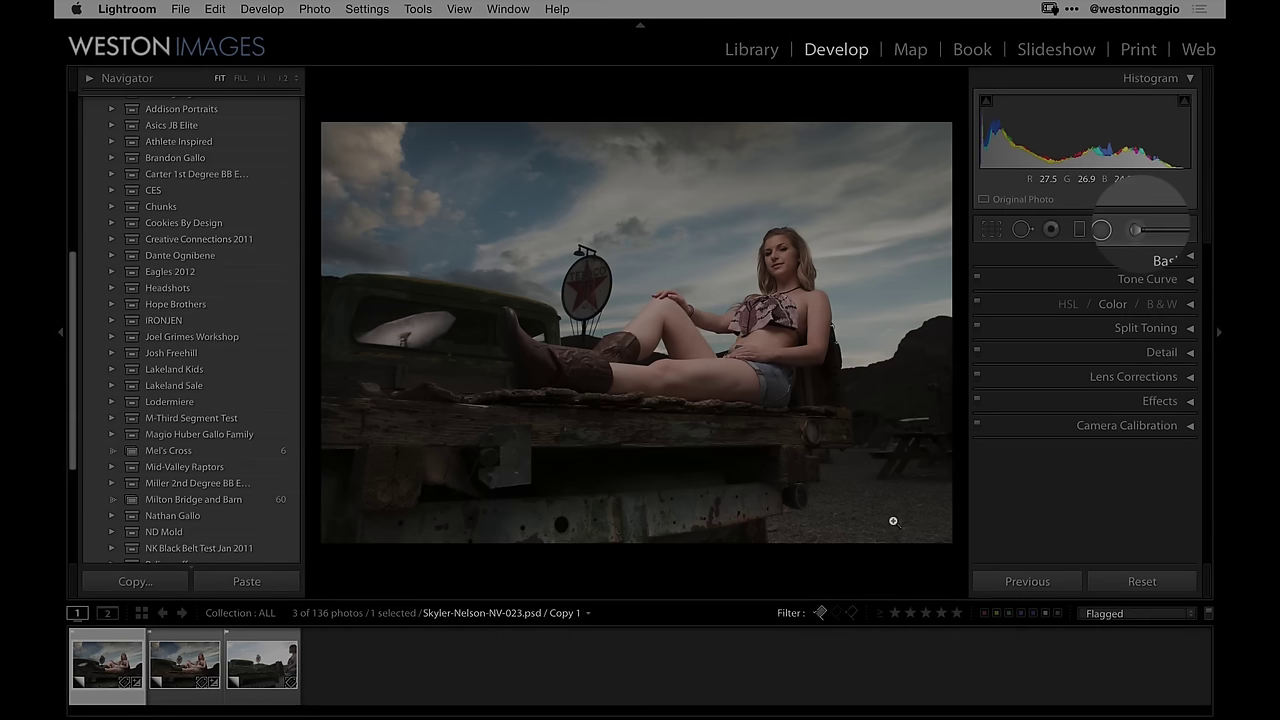
Step: Paint over the woman's skin from shoulder to face at 1:1 with the Adjustment Brush at exposure 0.99
key(shift+m)
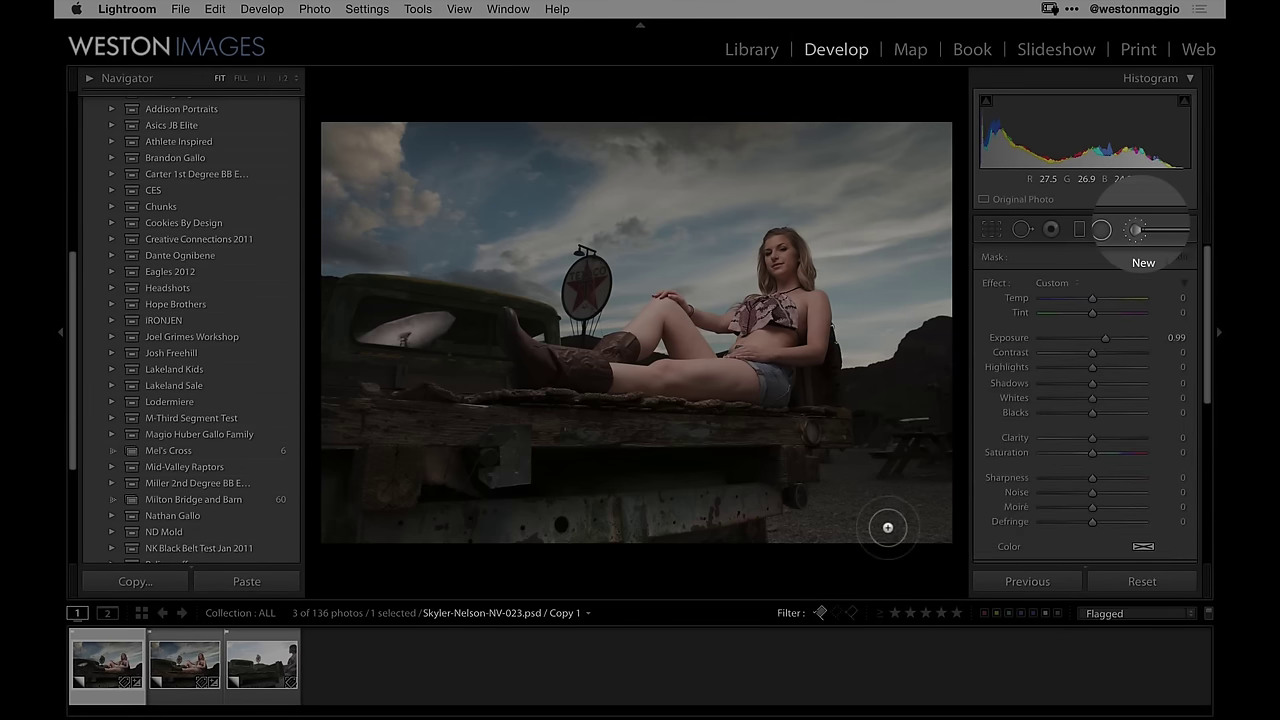
key(super+equal)
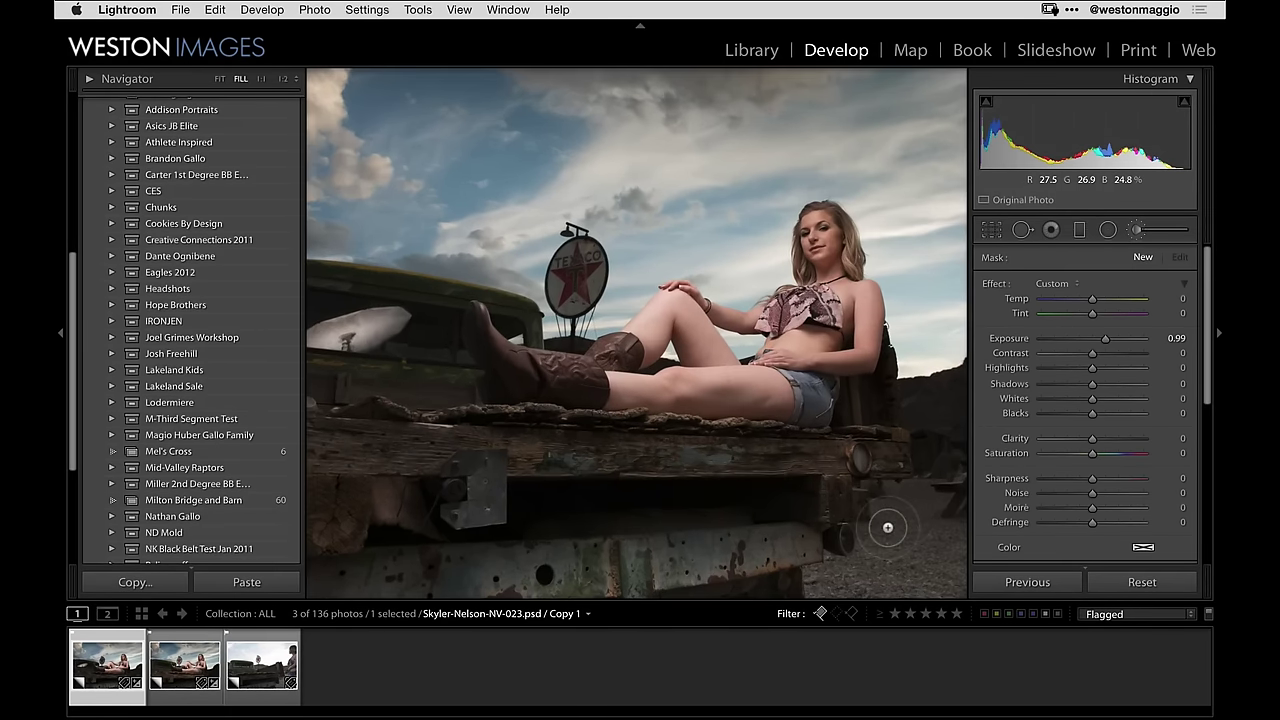
scroll(793, 270, right, 2)
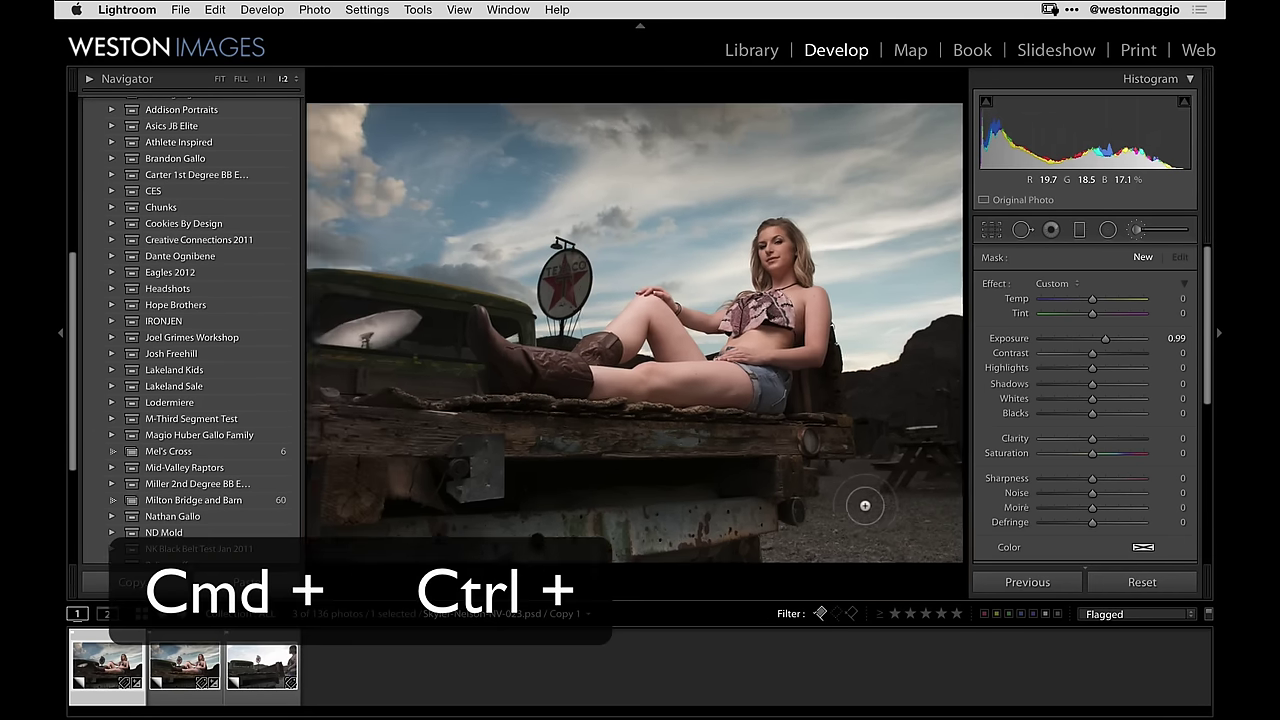
key(super+equal)
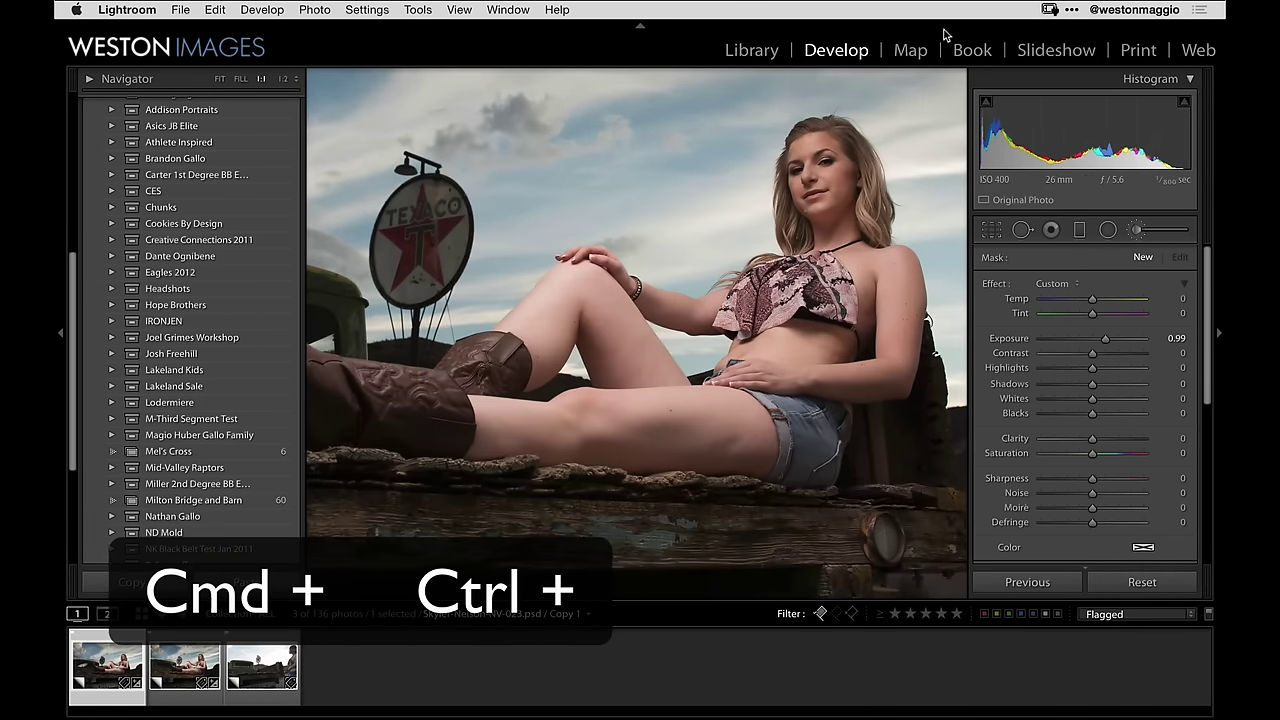
drag(860, 218, 765, 279)
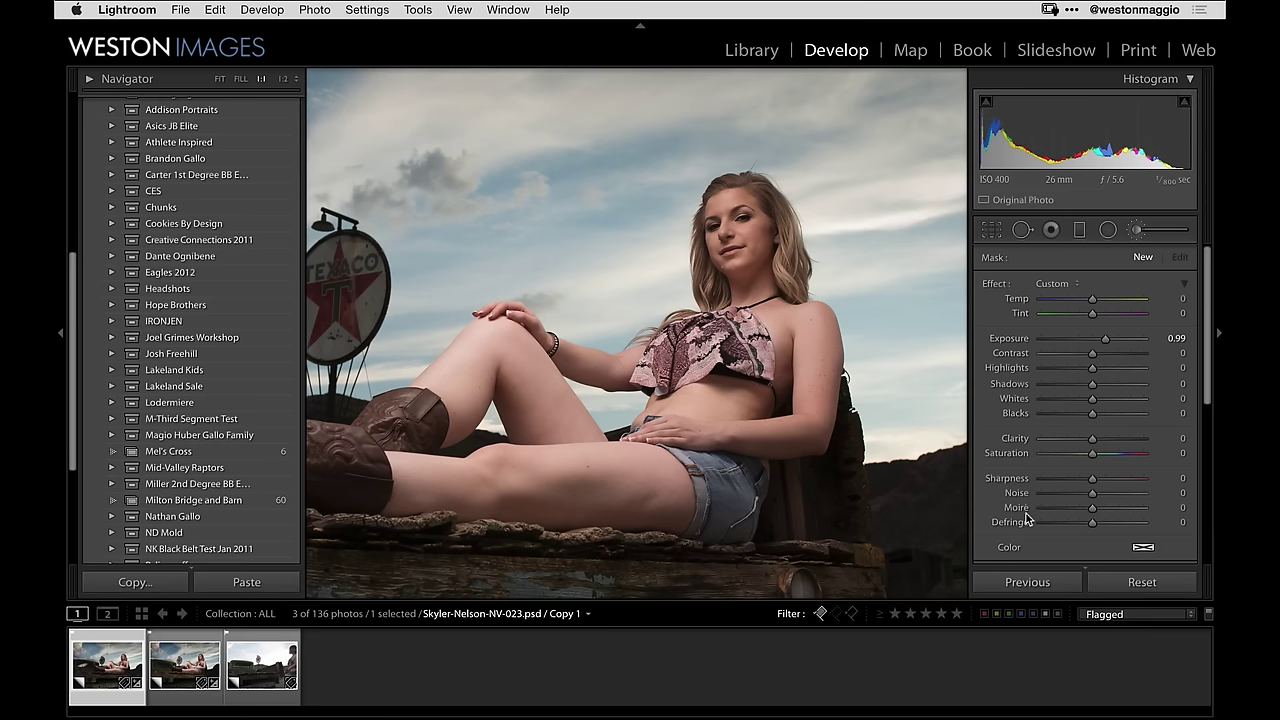
key(k)
key(k)
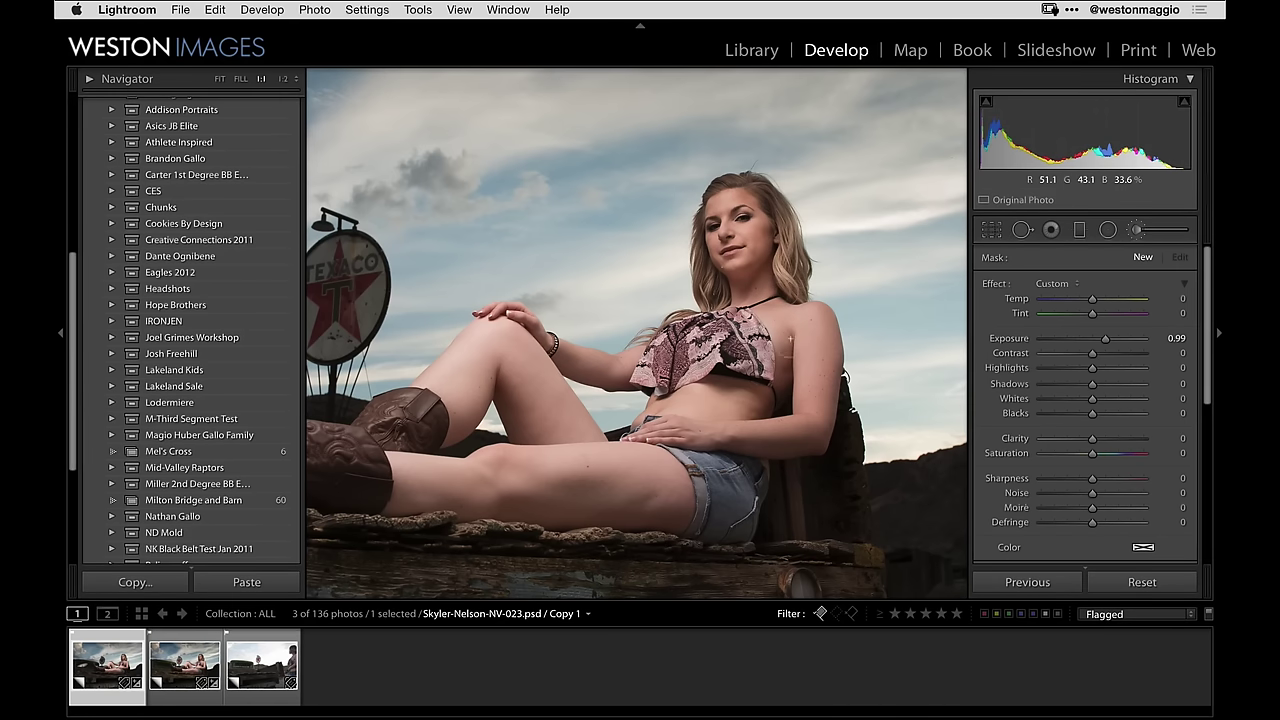
drag(789, 336, 763, 259)
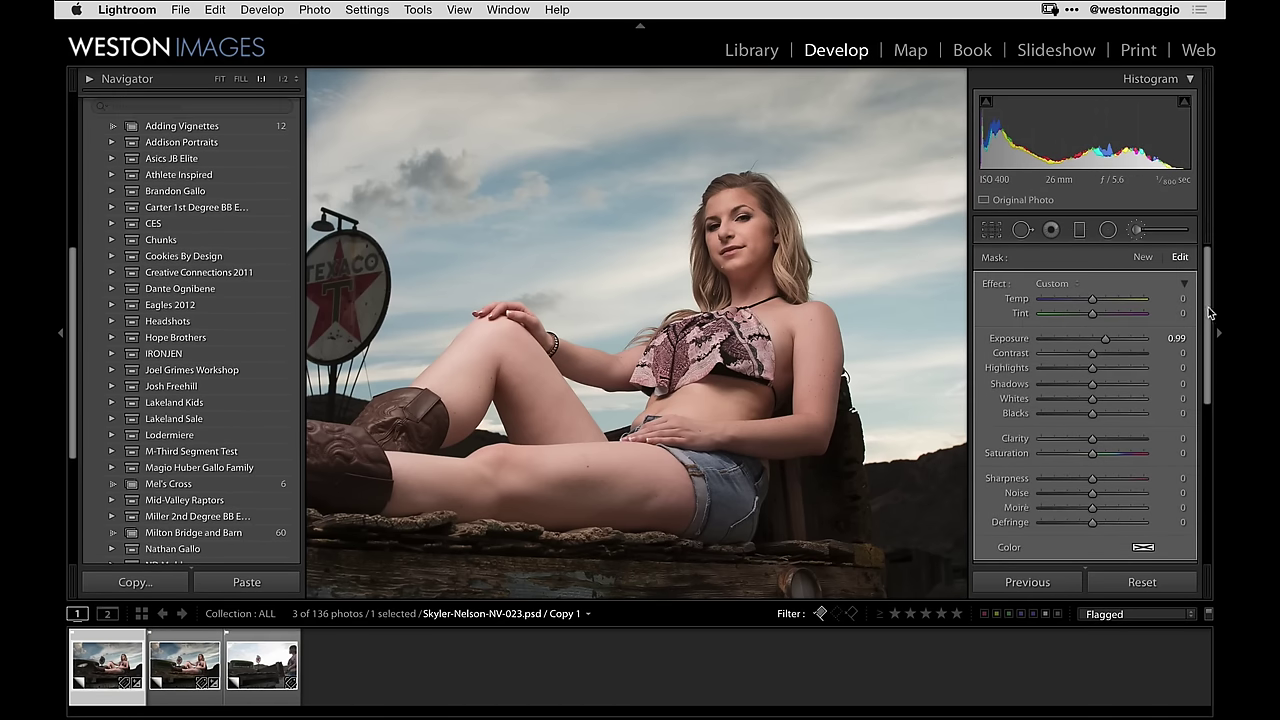
scroll(1209, 320, down, 2)
scroll(1210, 320, down, 5)
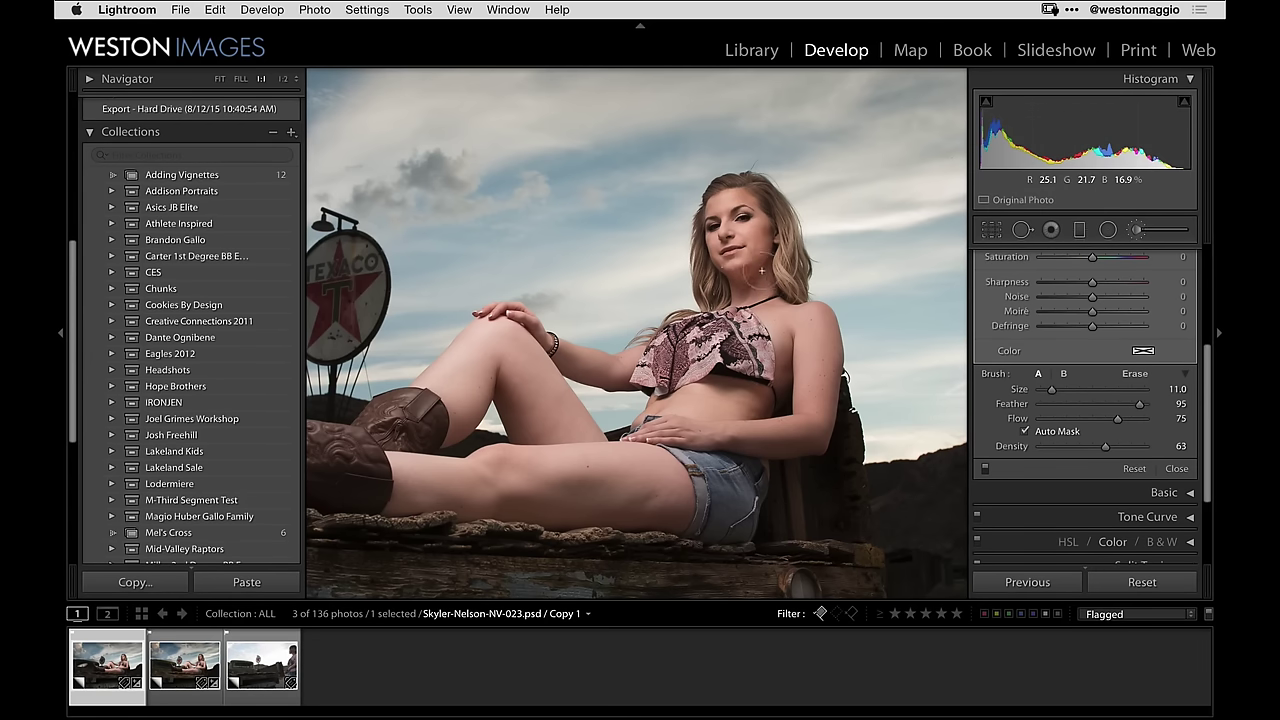
click(745, 260)
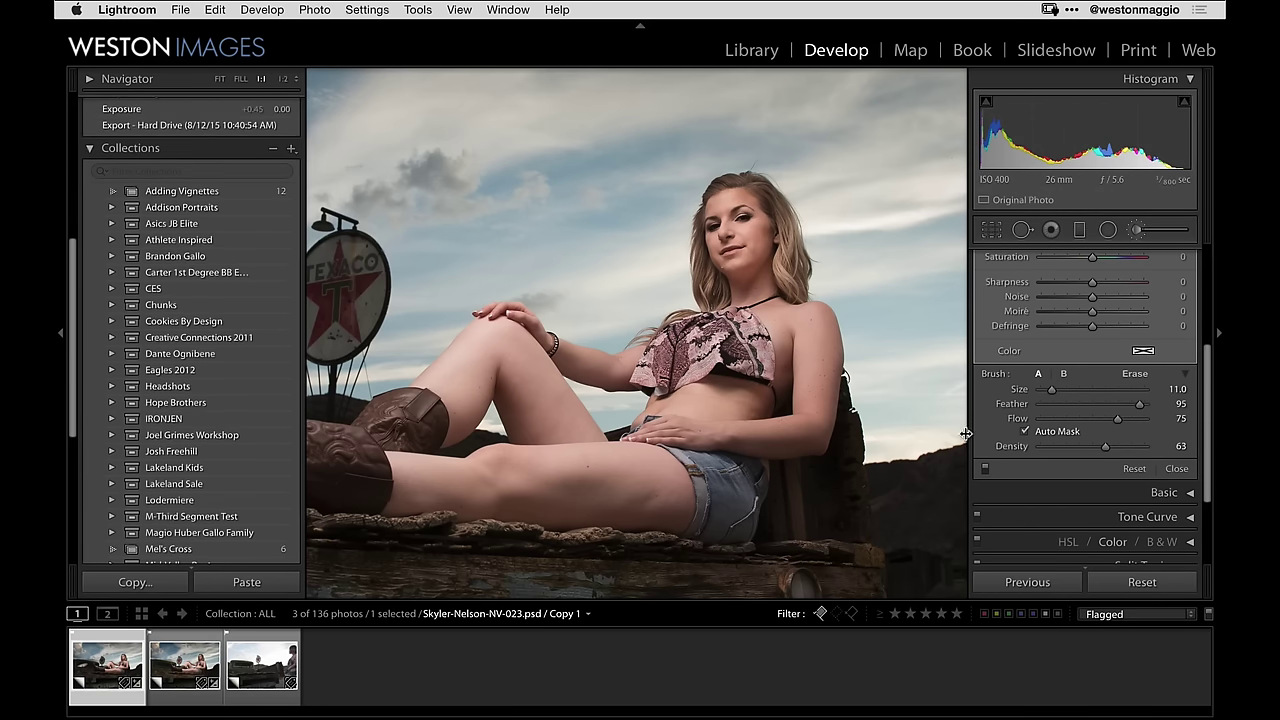
Step: Compare the brushed photo before and after, and set the brush adjustment's exposure to 0.81
scroll(1110, 400, up, 5)
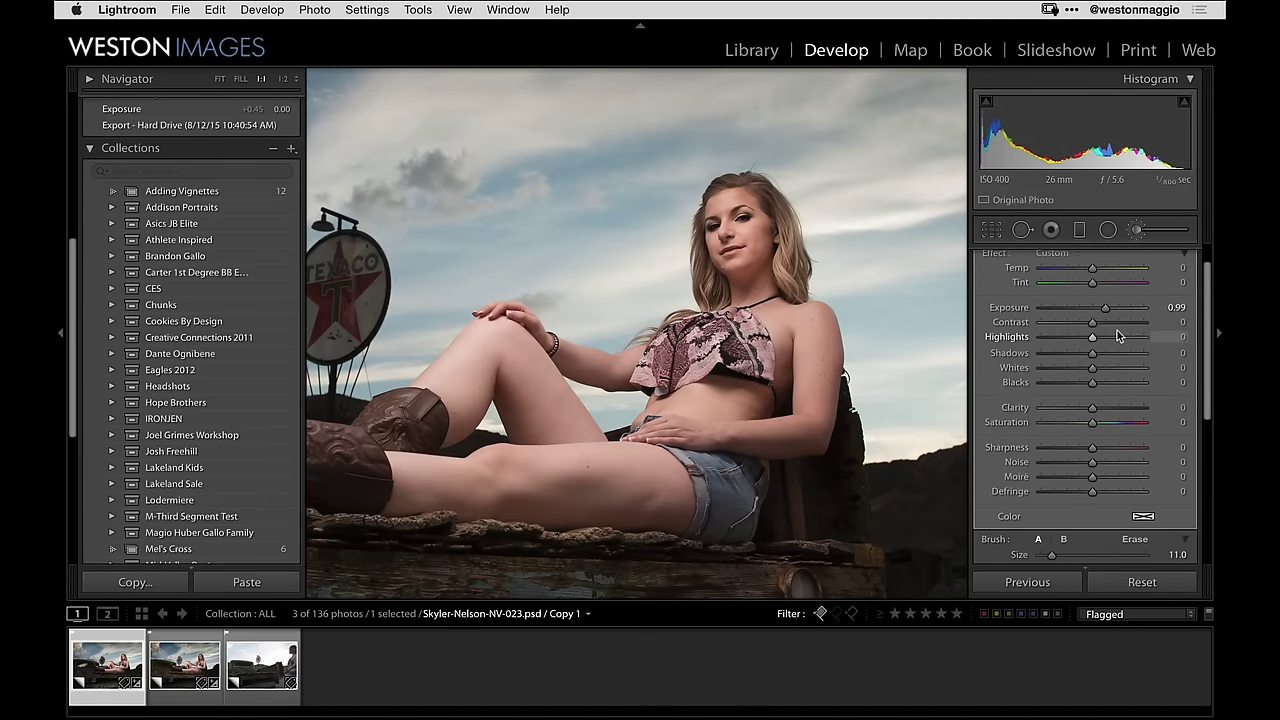
key(backslash)
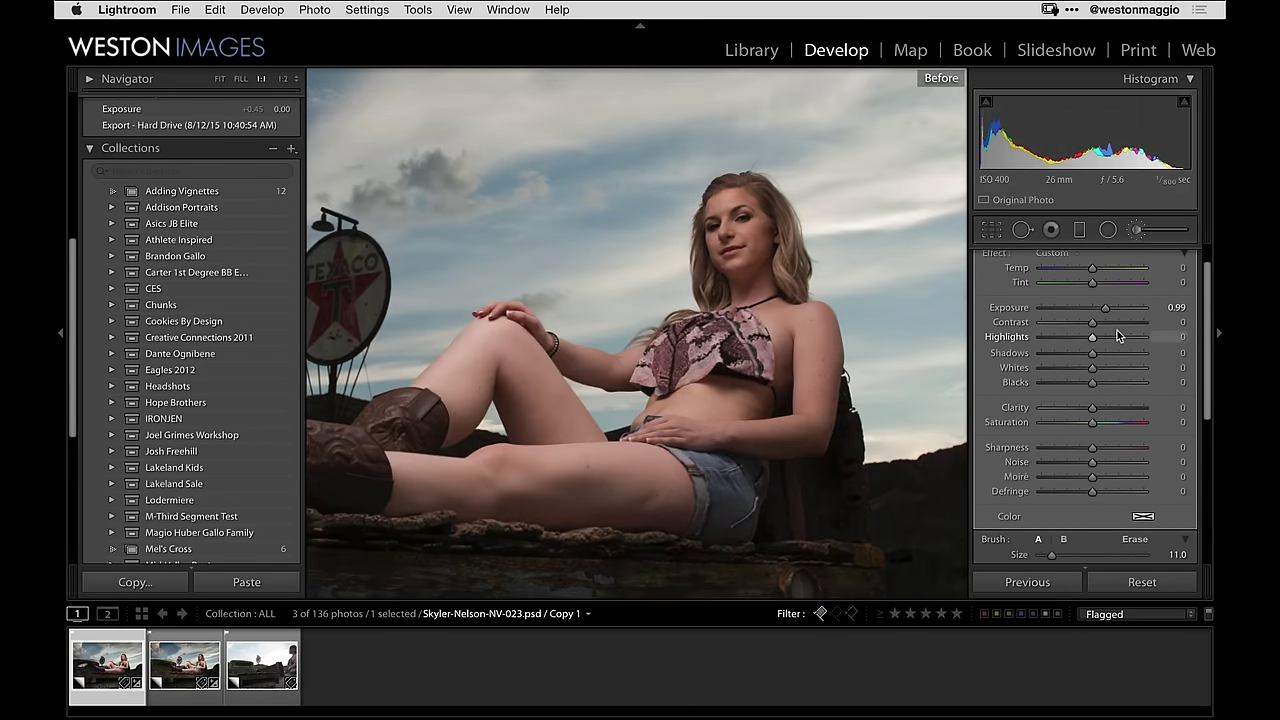
key(backslash)
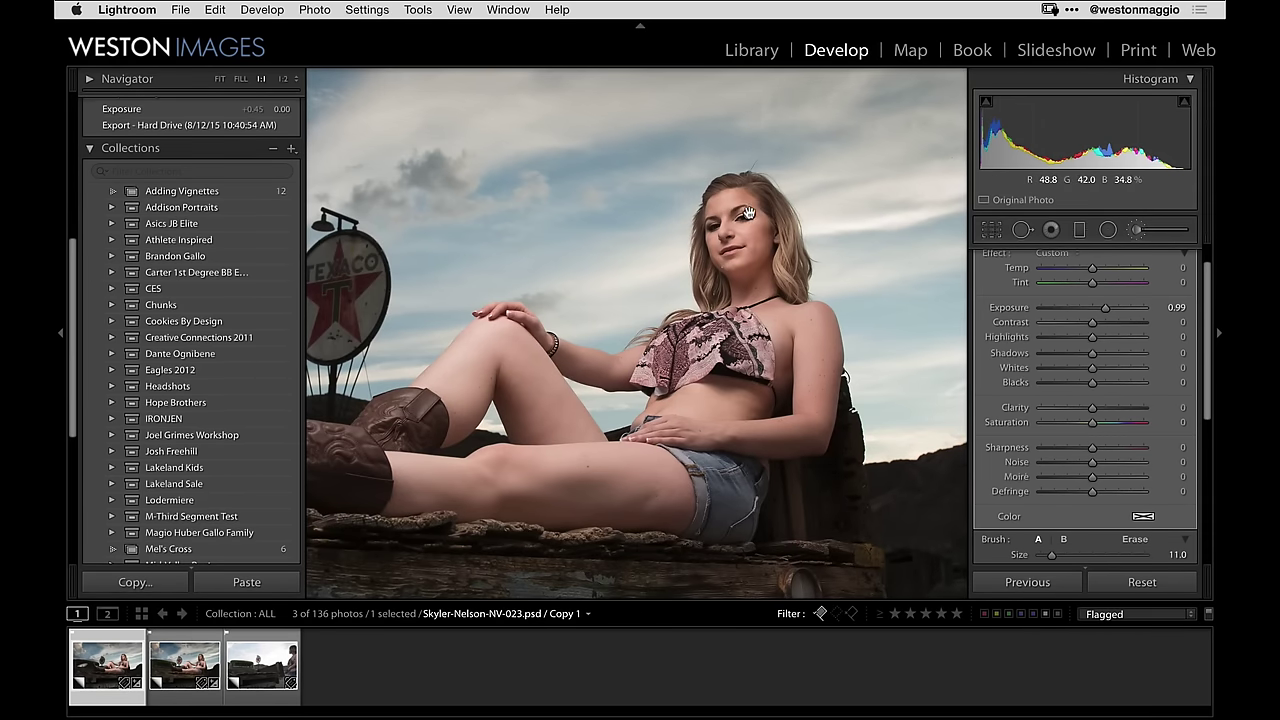
mouse_move(1106, 311)
mouse_down()
mouse_move(1046, 308)
mouse_move(1099, 307)
mouse_up()
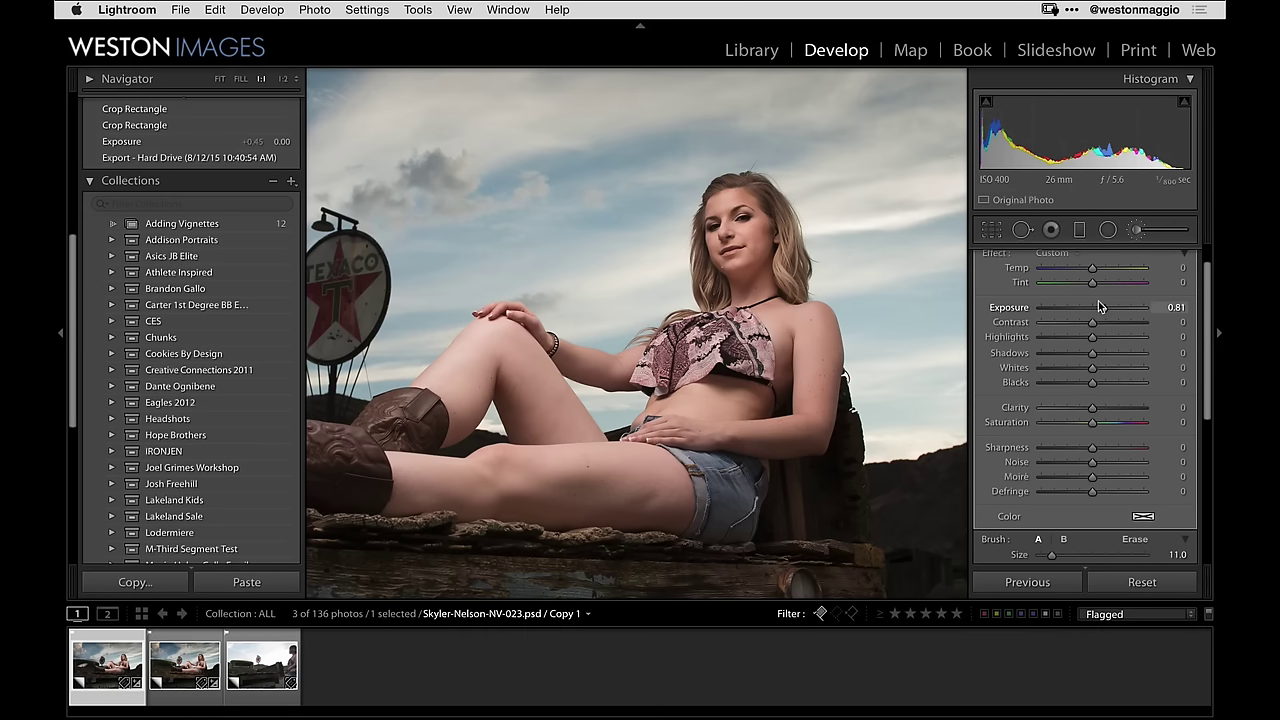
key(z)
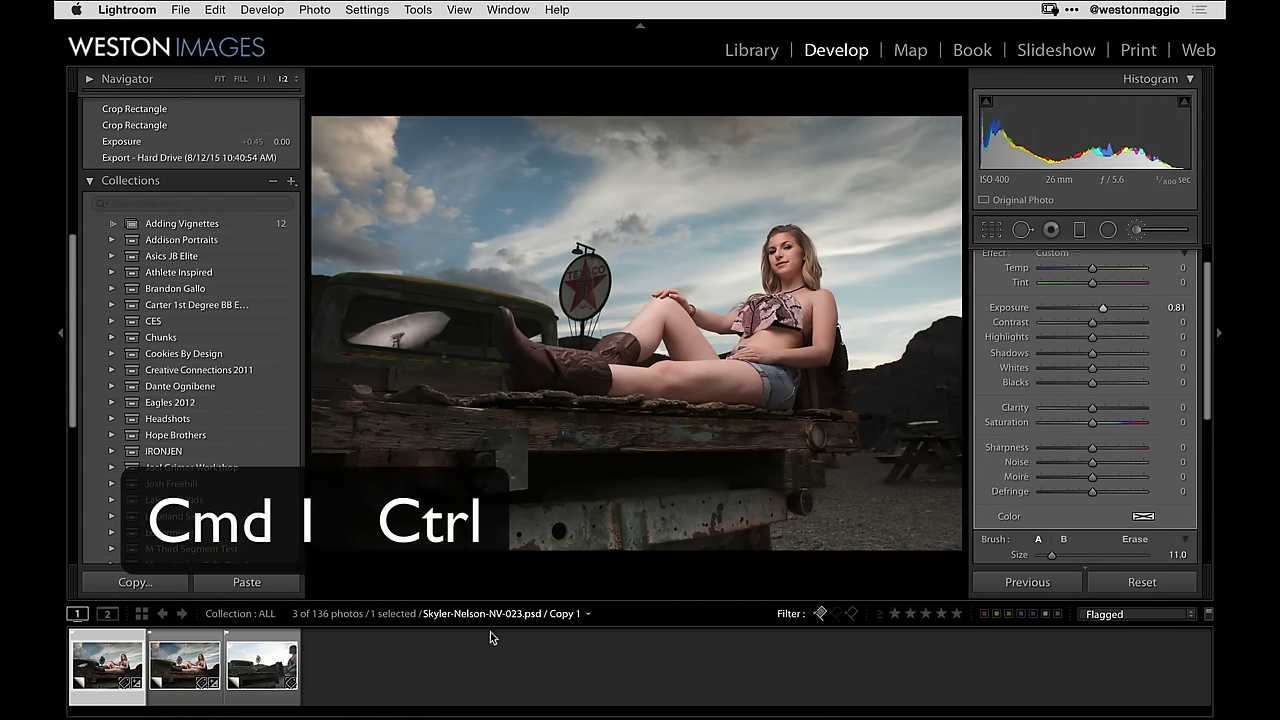
Step: Add the empty-truck photo to the selection and open both photos in Adobe Photoshop CC 2015
super+click(261, 656)
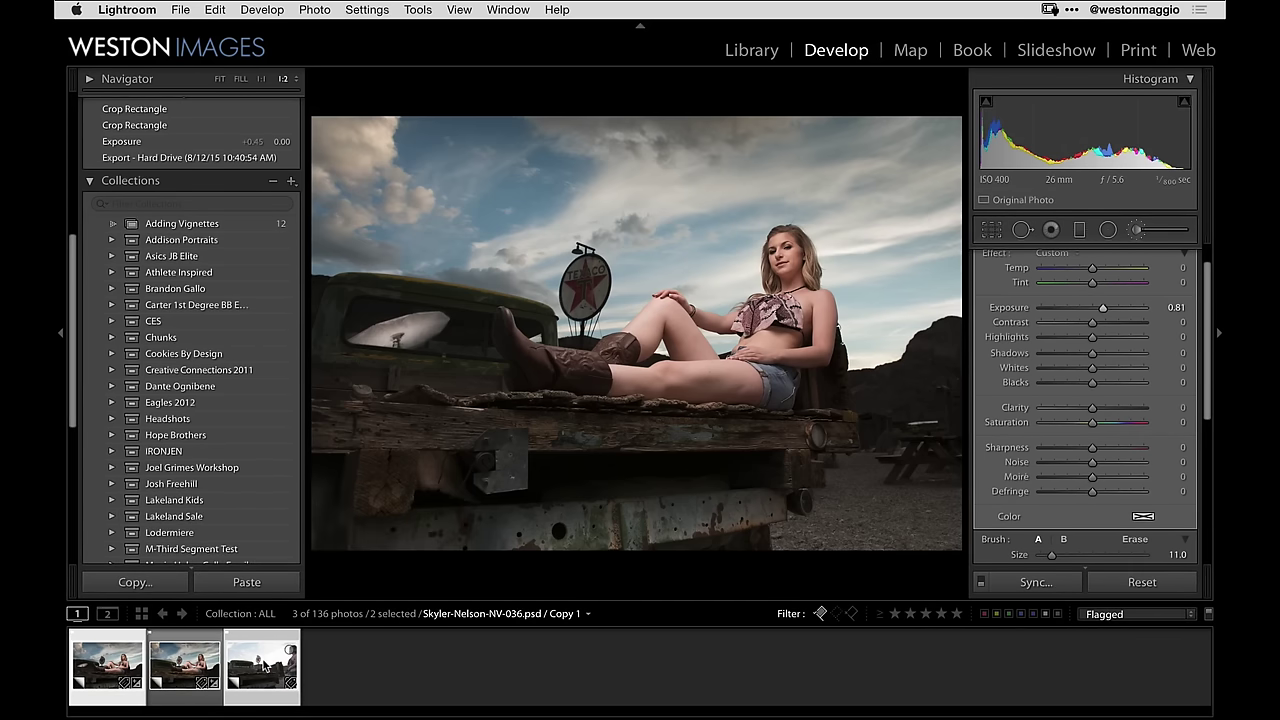
right_click(255, 658)
mouse_move(440, 365)
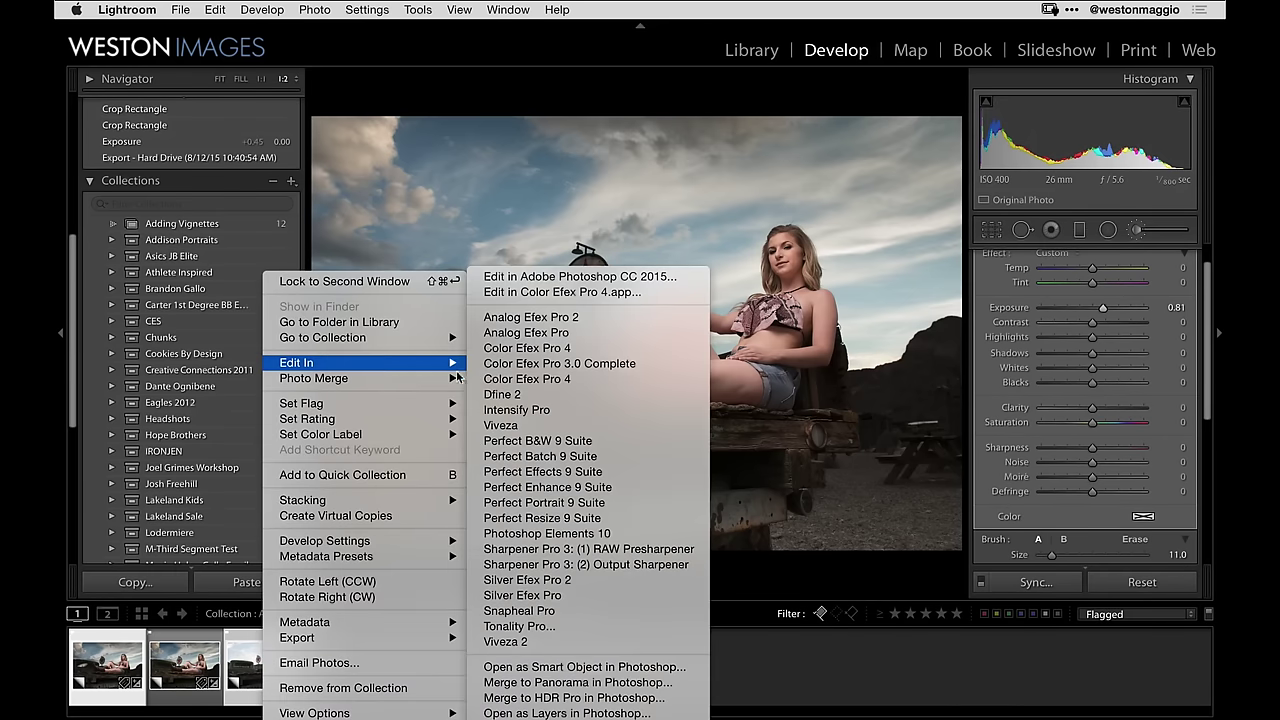
click(604, 278)
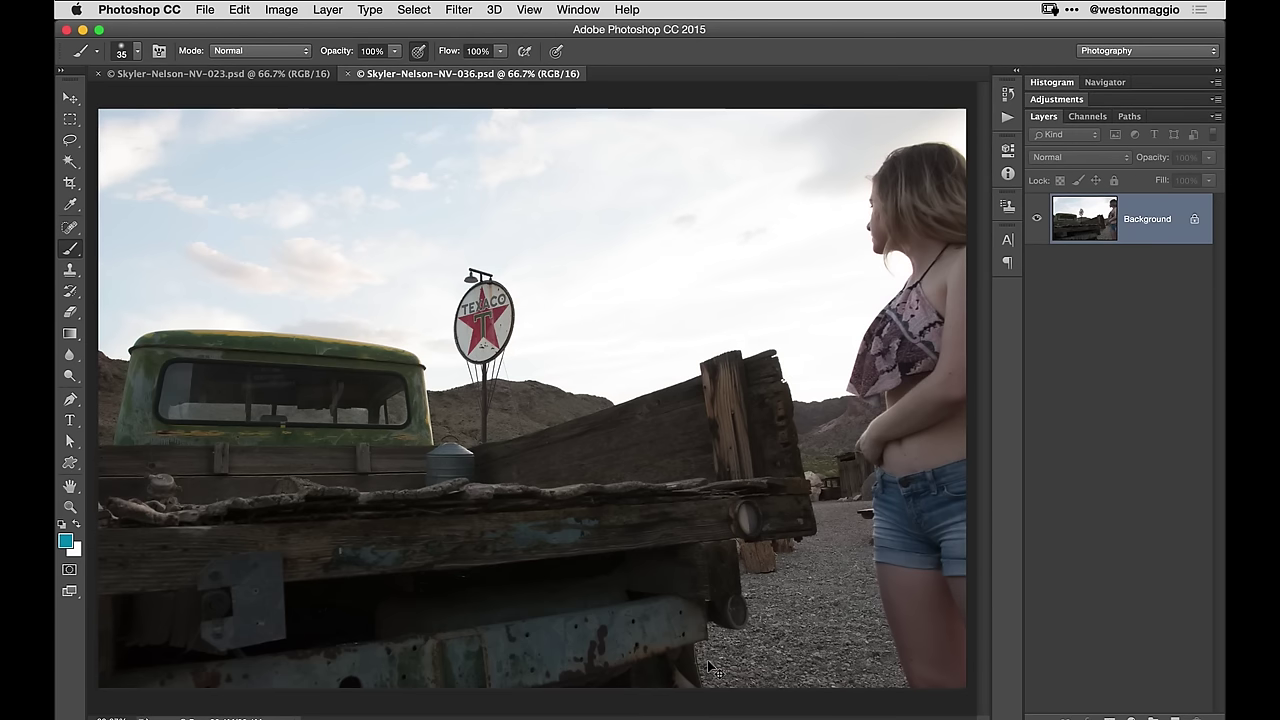
Step: Switch between the two open documents to compare them, finishing on the reclining-woman photo
key(ctrl+Tab)
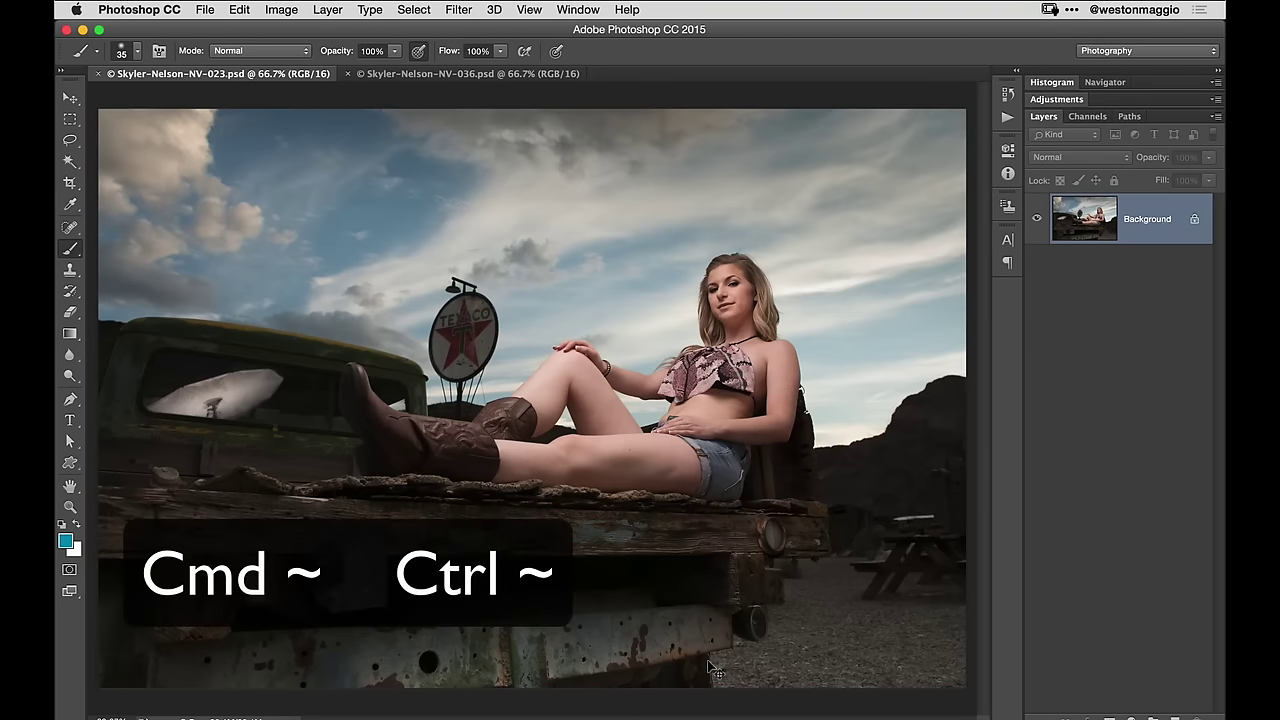
key(super+grave)
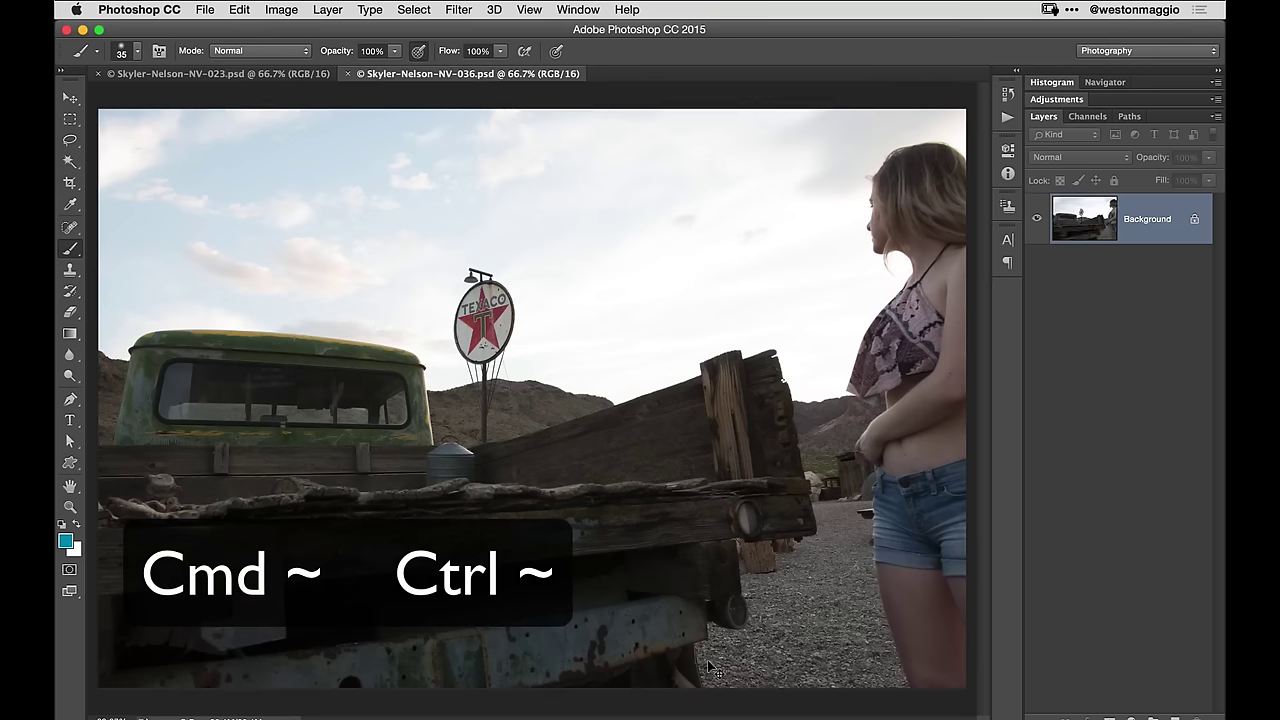
key(super+grave)
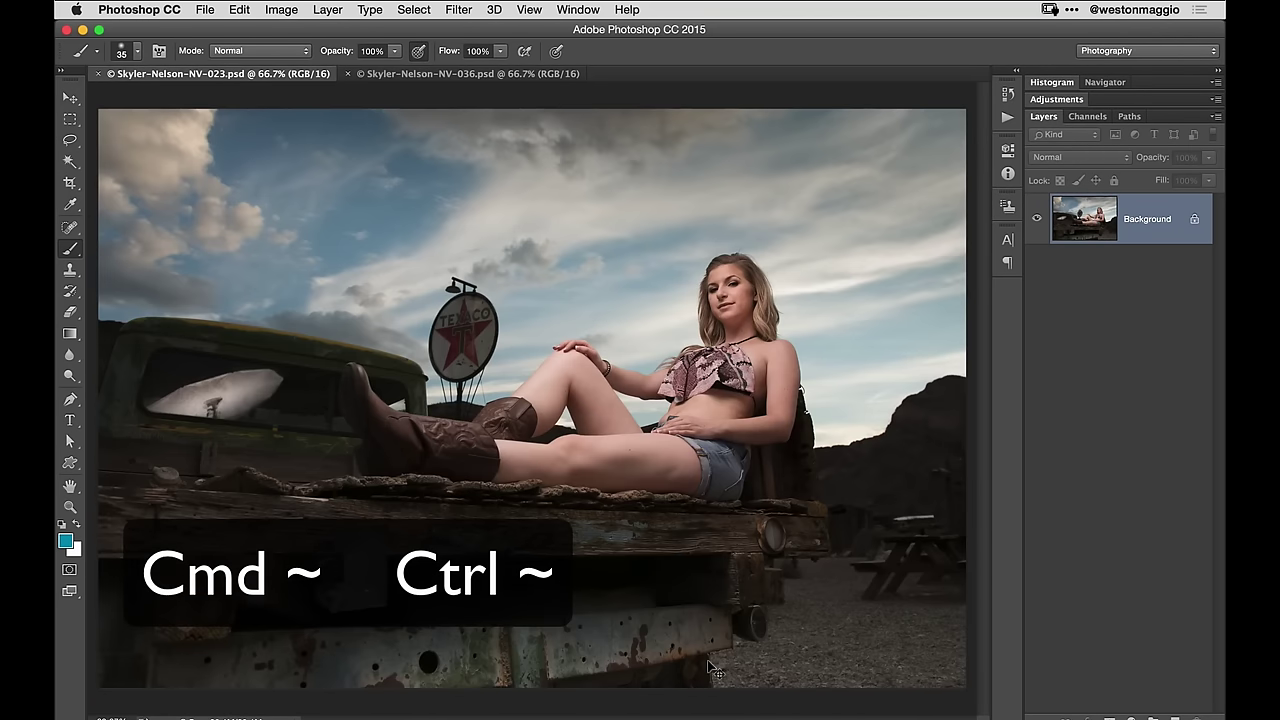
Step: Lasso the truck cab in the empty-truck photo and copy it into the reclining-woman photo as a new layer
key(super+grave)
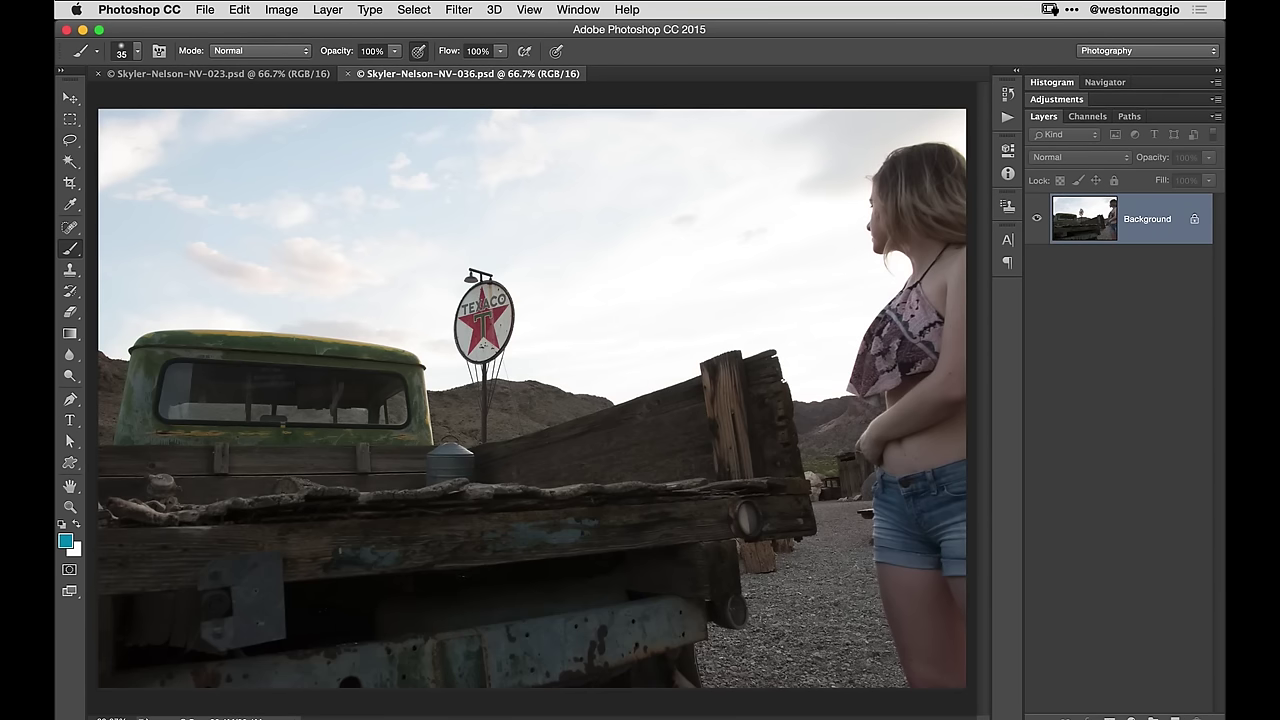
key(l)
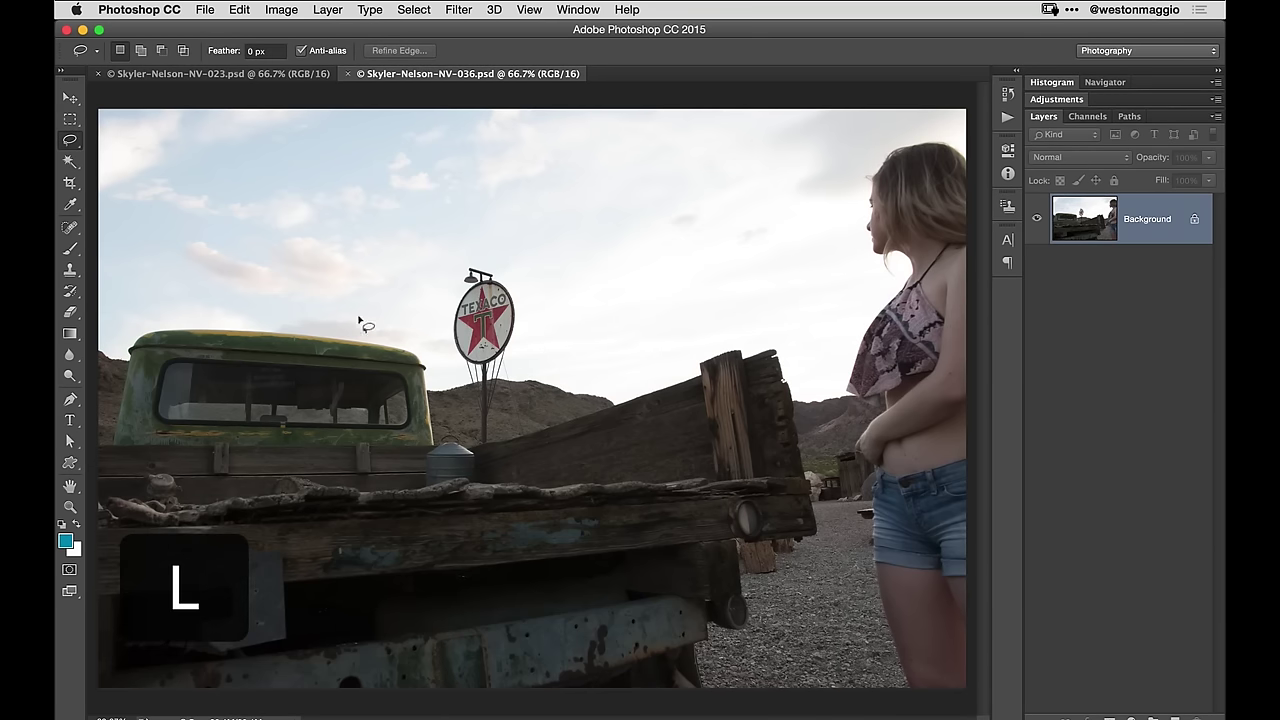
mouse_move(143, 343)
mouse_down()
mouse_move(115, 390)
mouse_move(118, 432)
mouse_move(167, 459)
mouse_move(365, 463)
mouse_move(428, 412)
mouse_move(425, 375)
mouse_move(376, 336)
mouse_move(284, 324)
mouse_move(178, 326)
mouse_move(148, 340)
mouse_up()
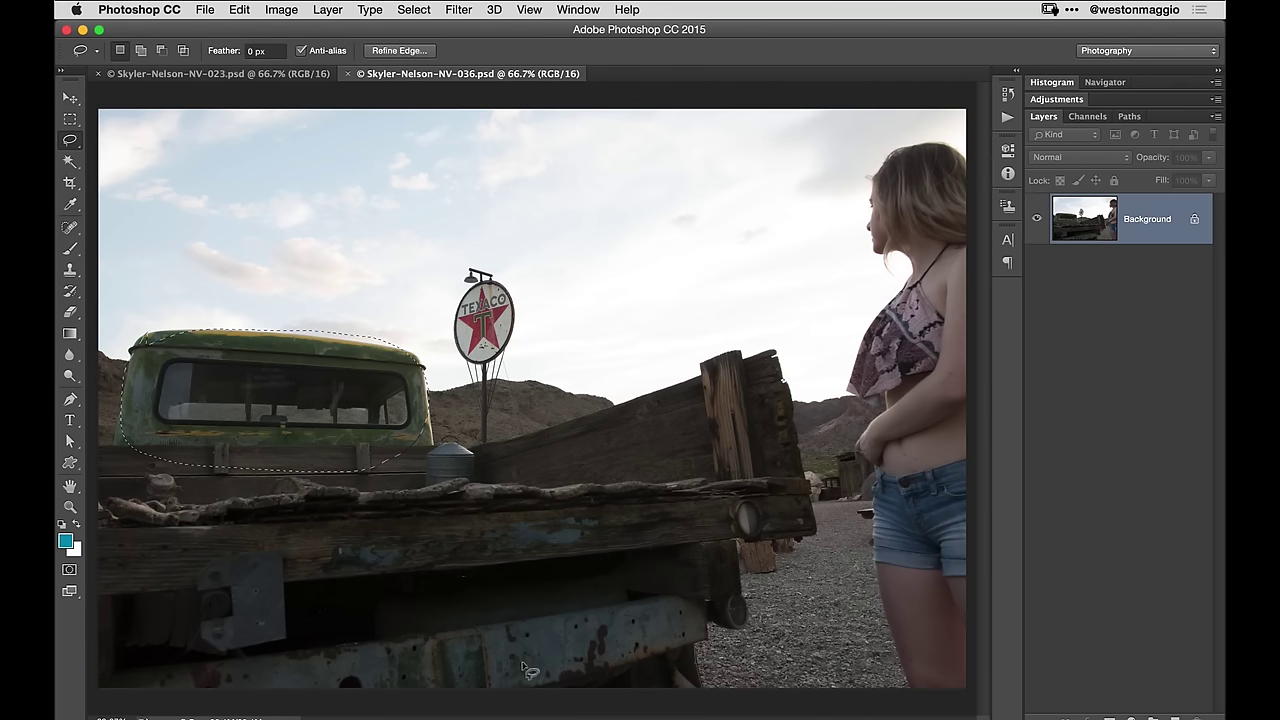
key(super+c)
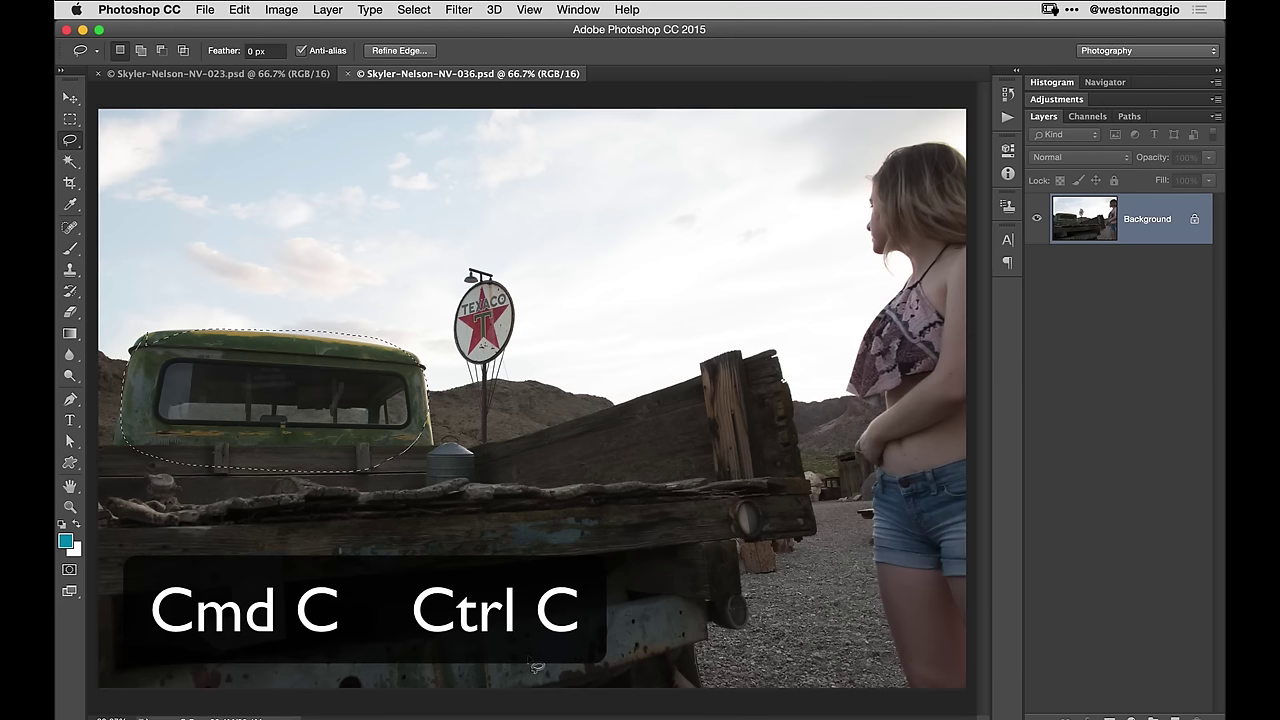
key(ctrl+Tab)
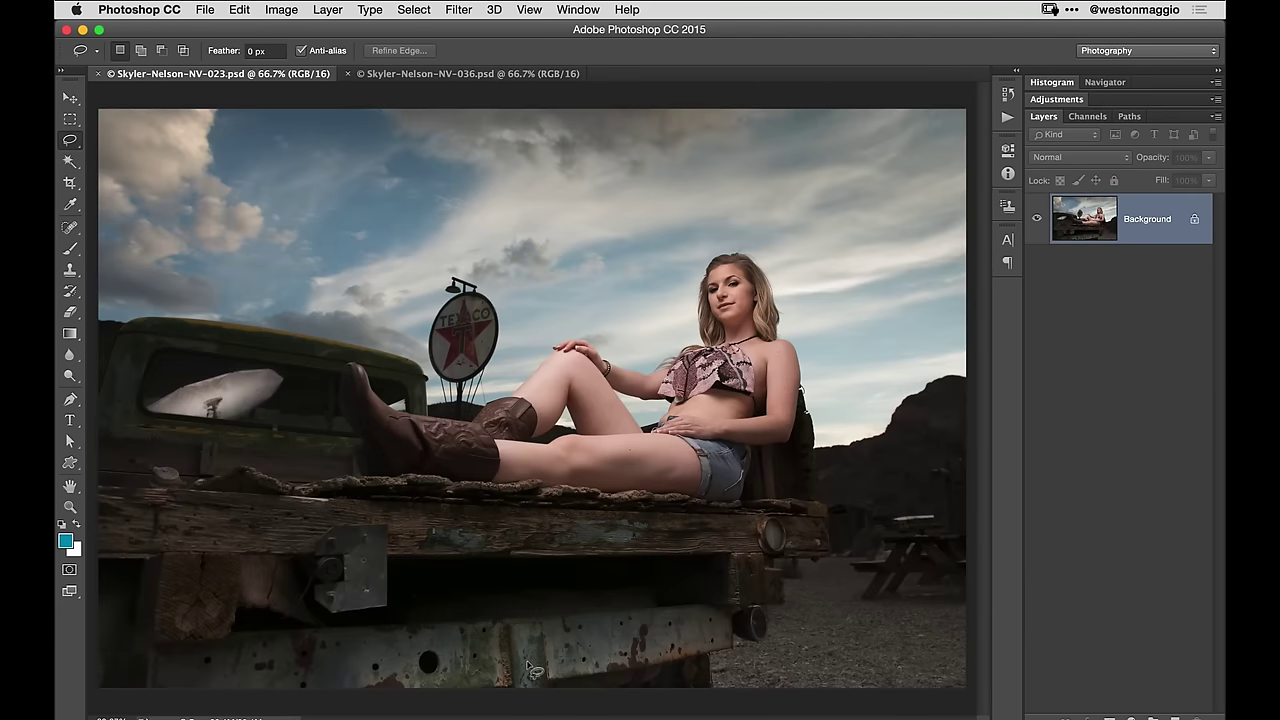
key(super+v)
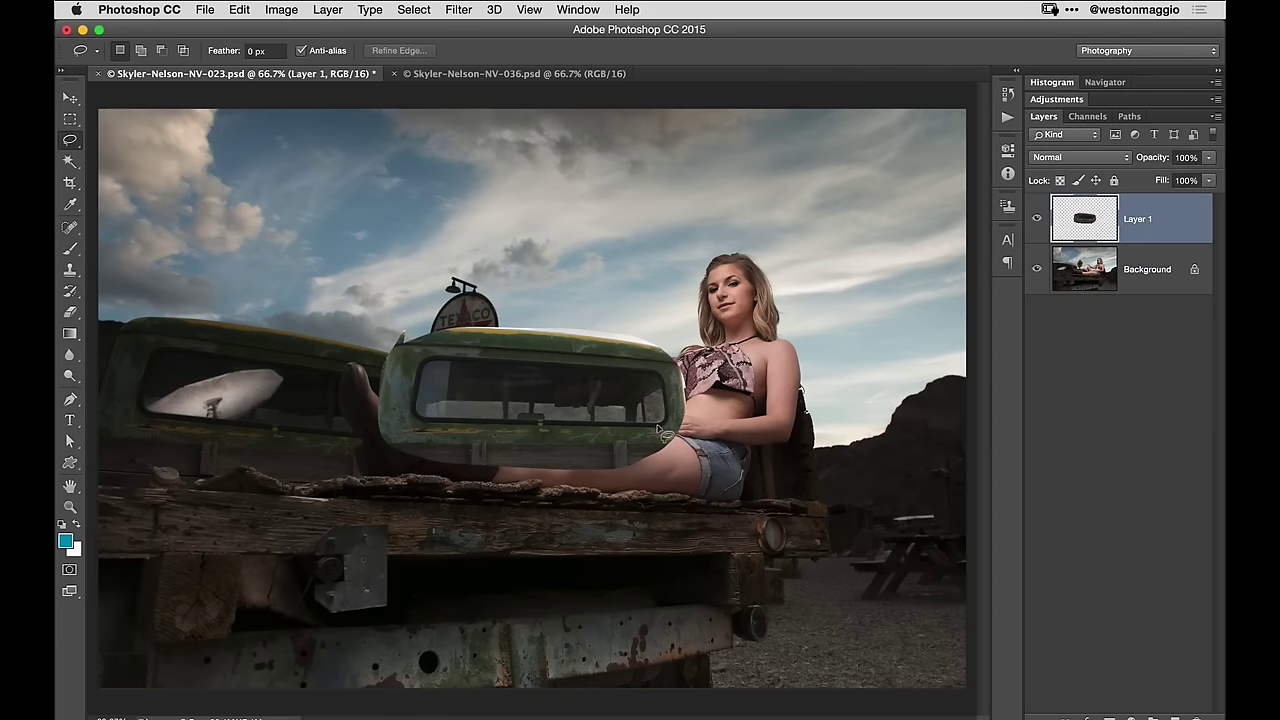
Step: Switch to full-screen mode with the menu bar, and overlay the pasted cab on the original cab at 50% opacity
key(f)
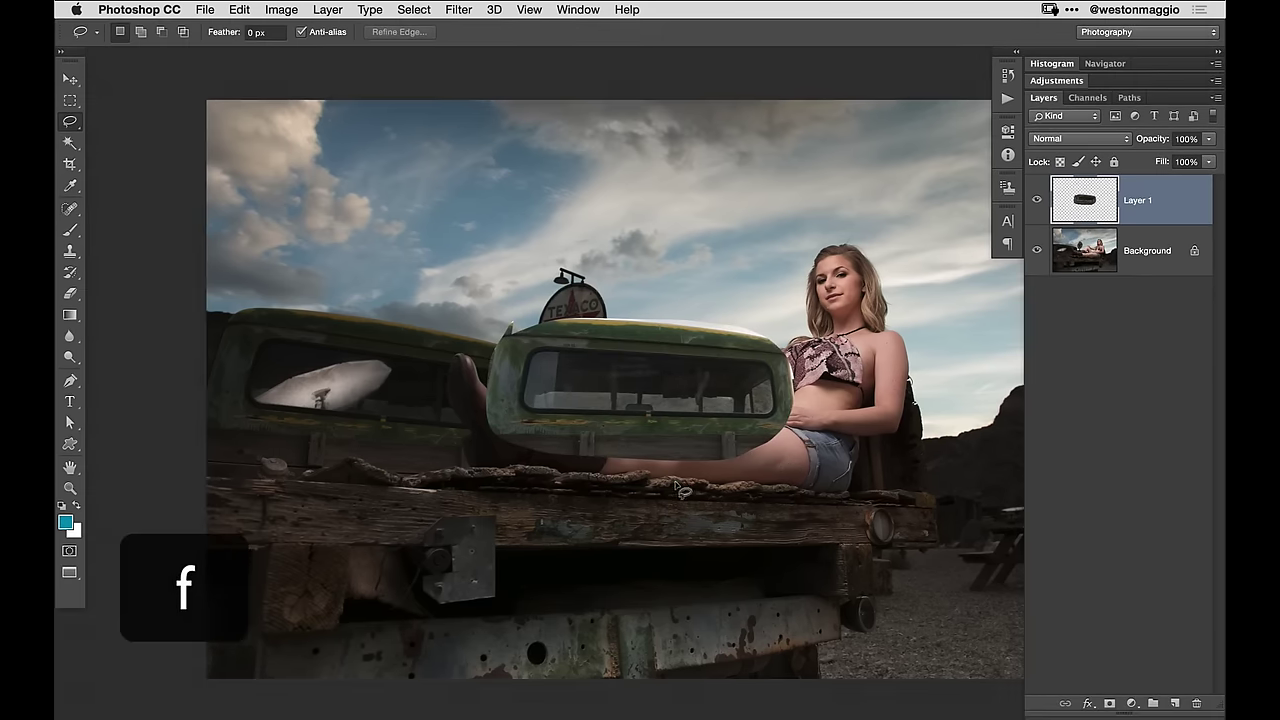
drag(611, 397, 748, 403)
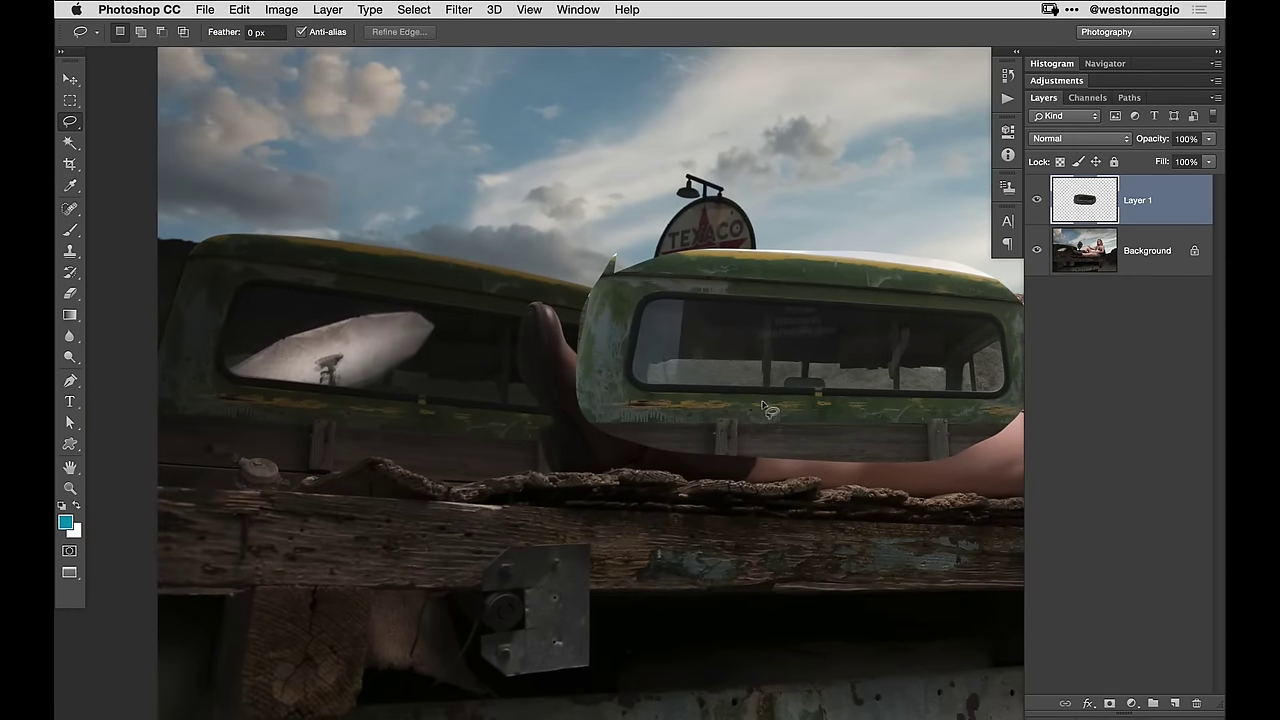
key(v)
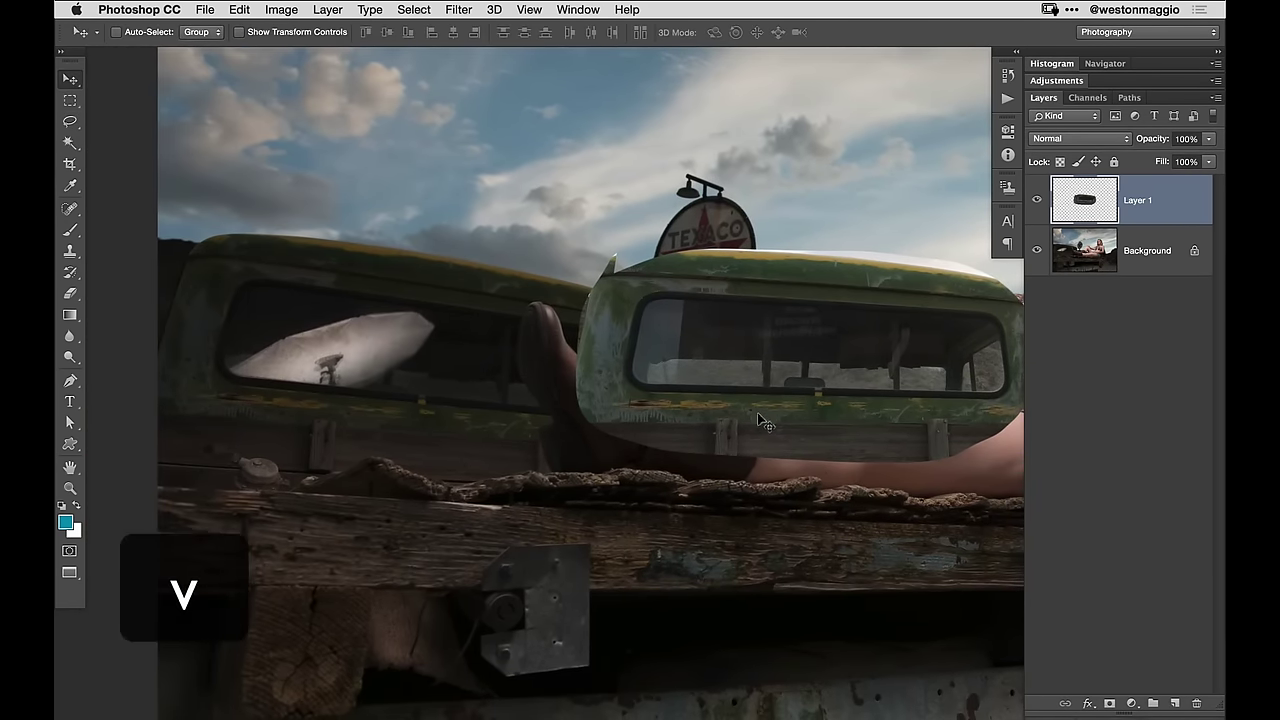
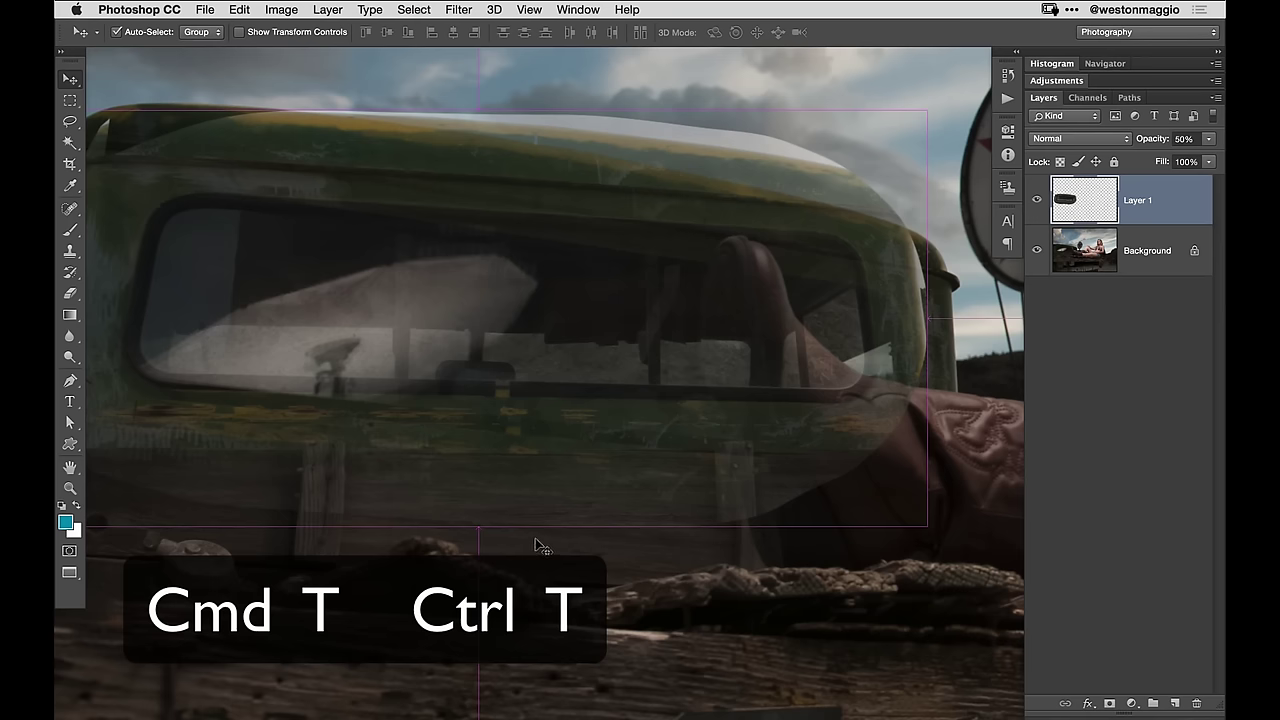
Step: Free-transform the pasted cab, skewing its right corners down and stretching its upper and lower edges to match the original cab
key(cmd+t)
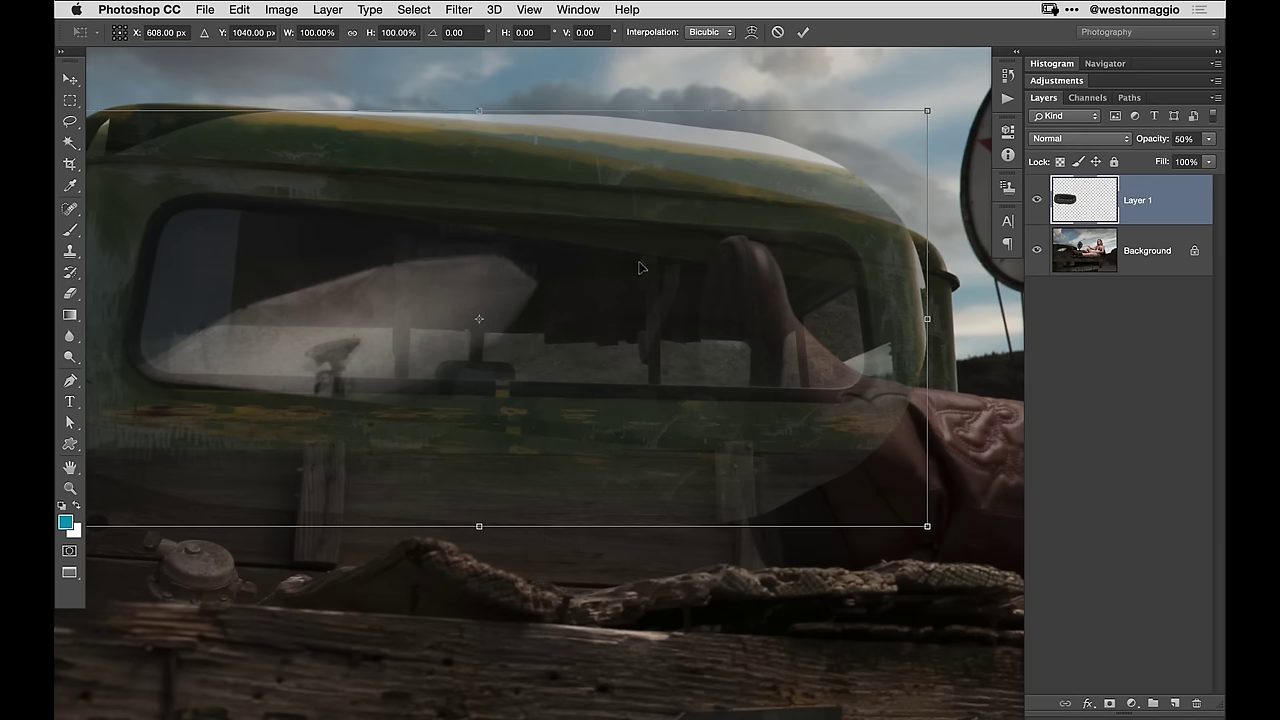
drag(657, 254, 651, 290)
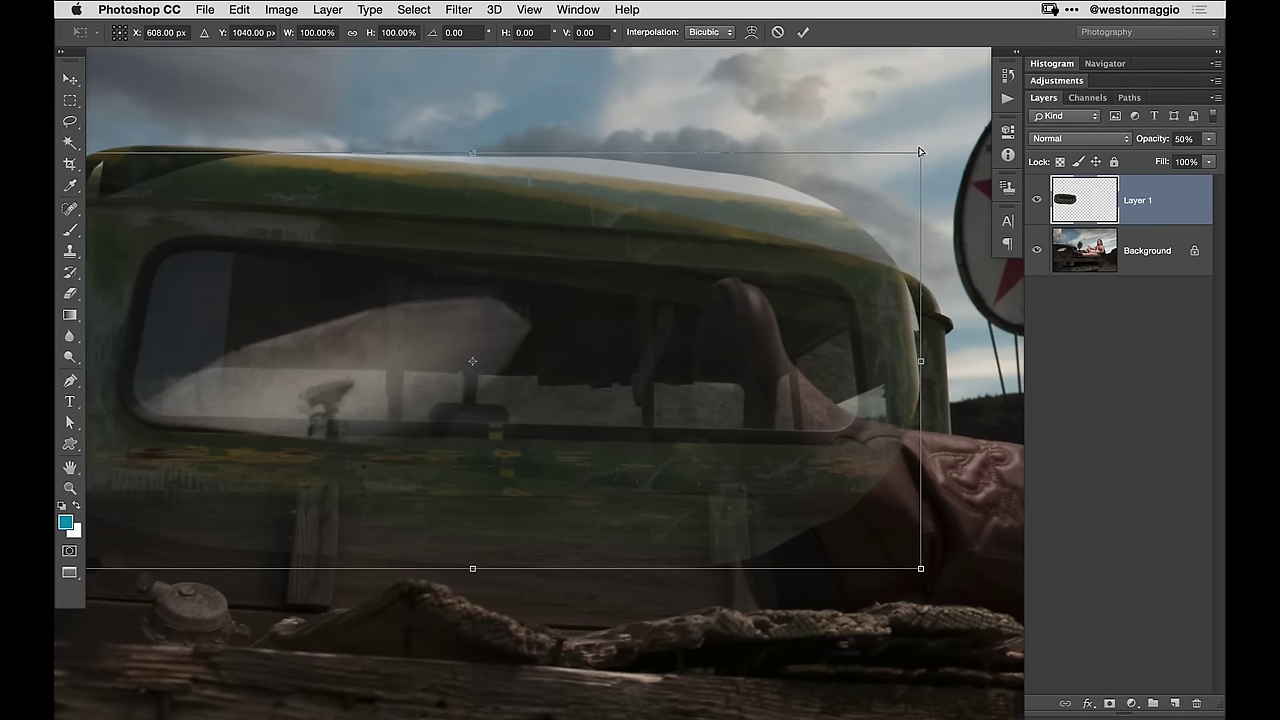
drag(919, 151, 957, 237)
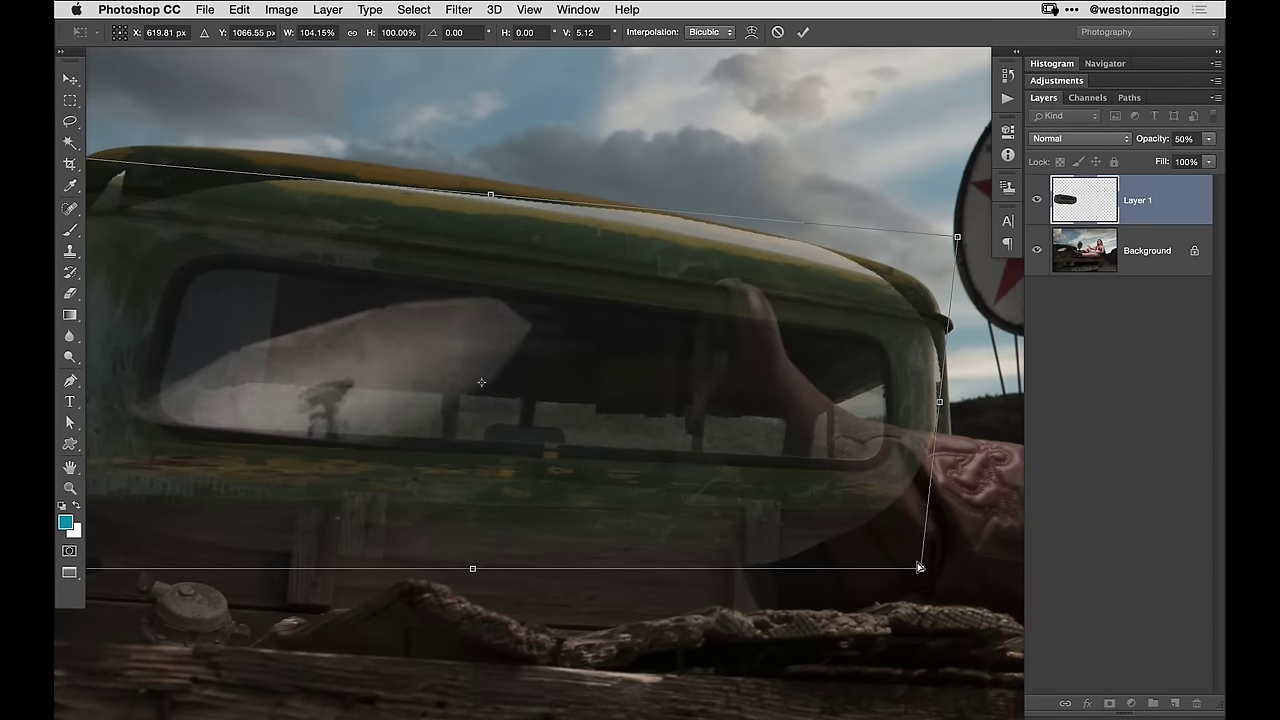
drag(920, 568, 947, 615)
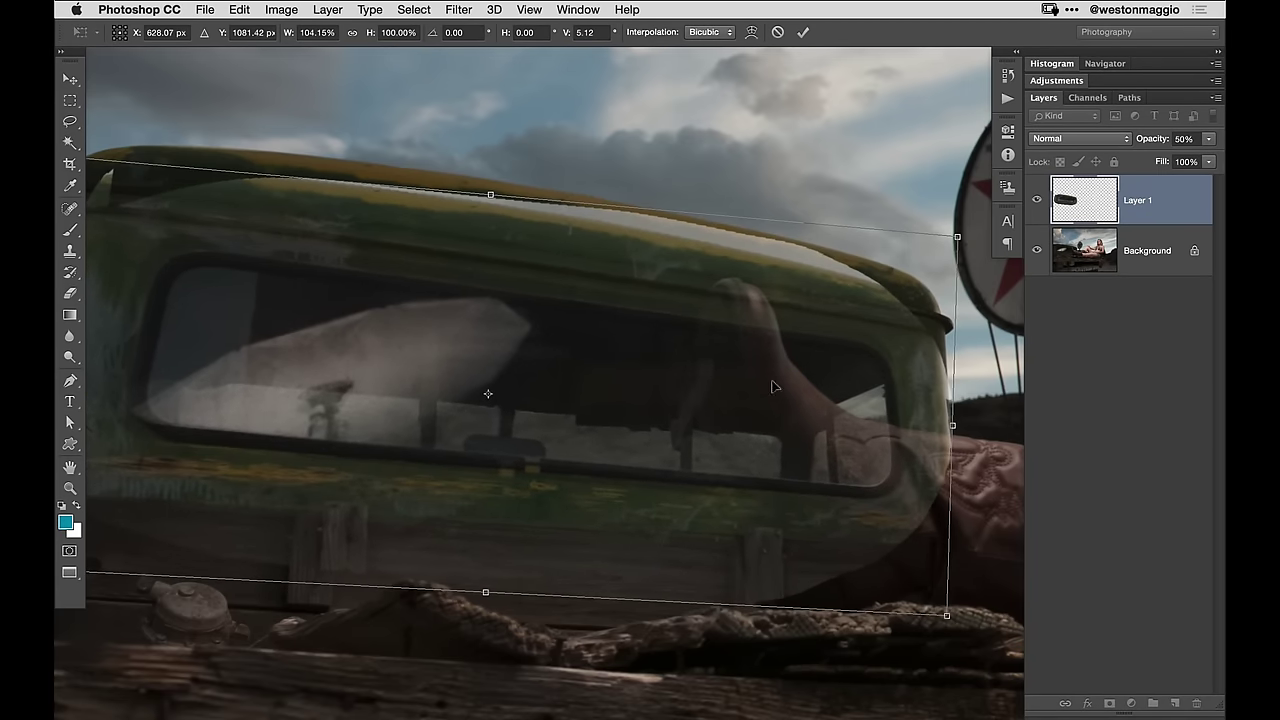
drag(486, 192, 486, 177)
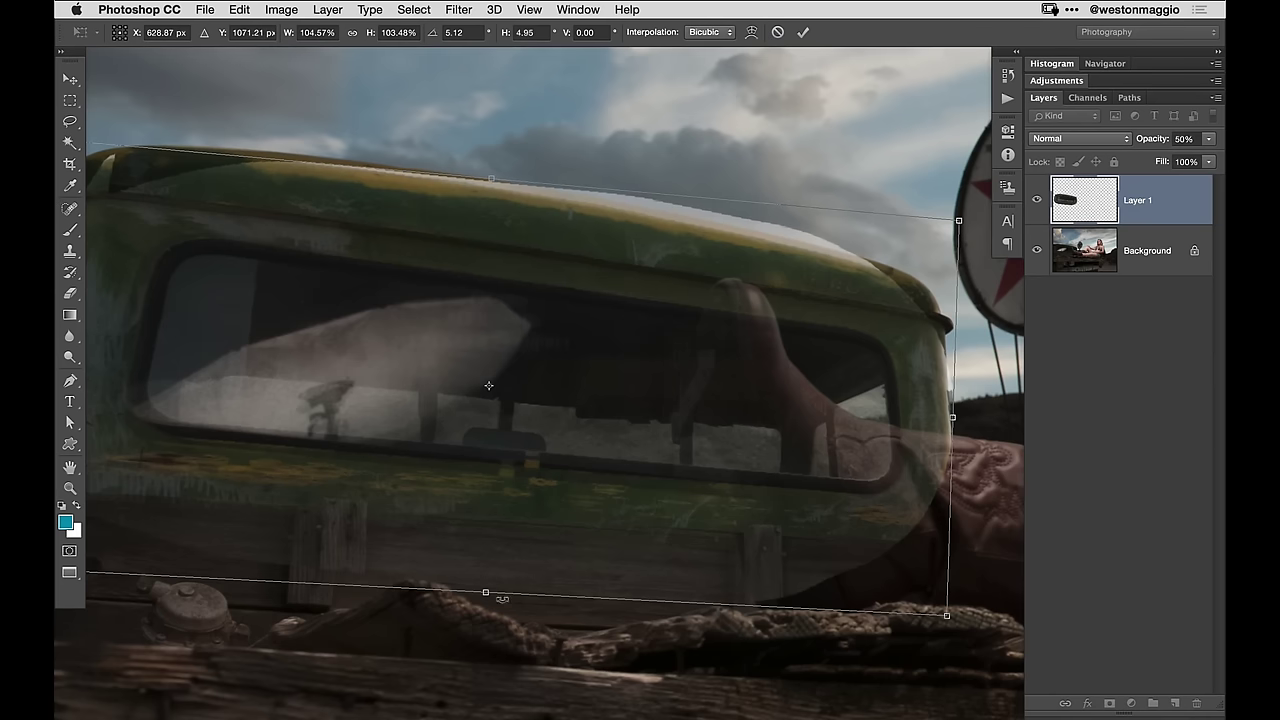
mouse_move(477, 588)
mouse_down()
mouse_move(476, 628)
mouse_move(487, 607)
mouse_up()
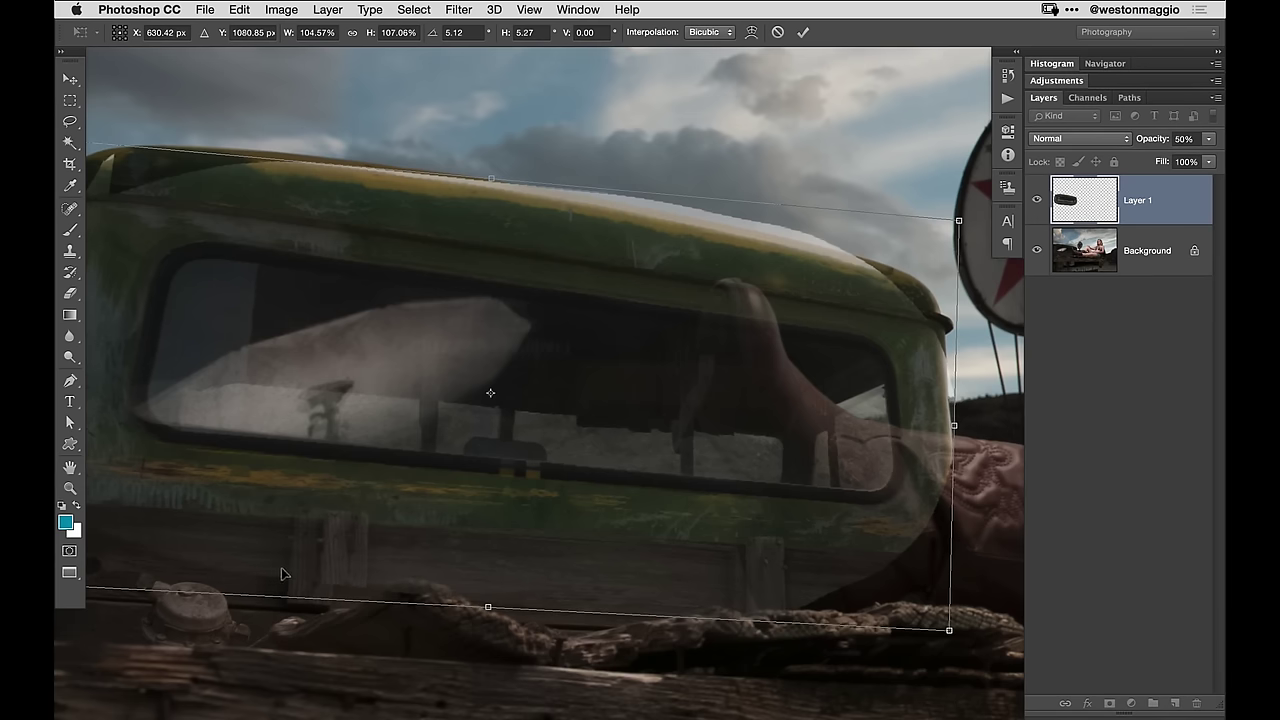
Step: Refine the cab's lower corners and upper edge to align its window and roof with the original, and apply the transformation
drag(443, 494, 596, 481)
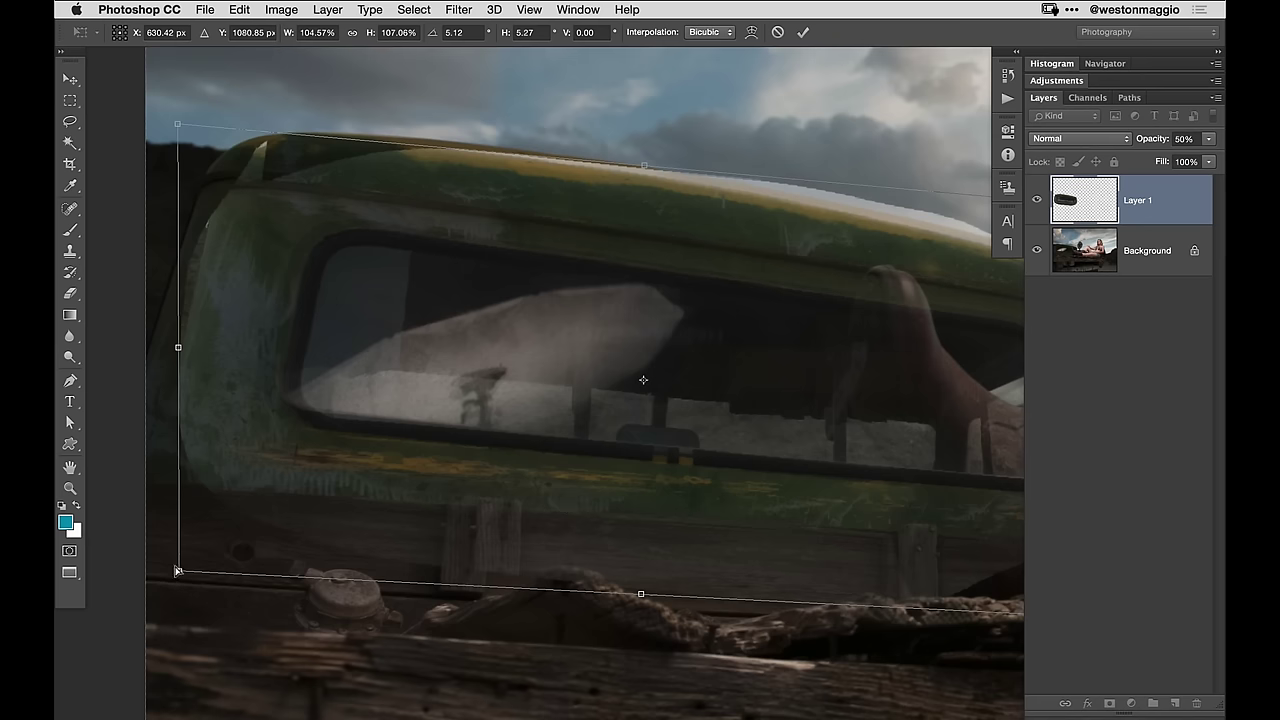
drag(177, 571, 146, 566)
drag(636, 432, 464, 431)
mouse_move(732, 599)
mouse_down()
mouse_move(734, 654)
mouse_move(677, 548)
mouse_move(571, 429)
mouse_move(723, 514)
mouse_move(751, 611)
mouse_move(739, 618)
mouse_up()
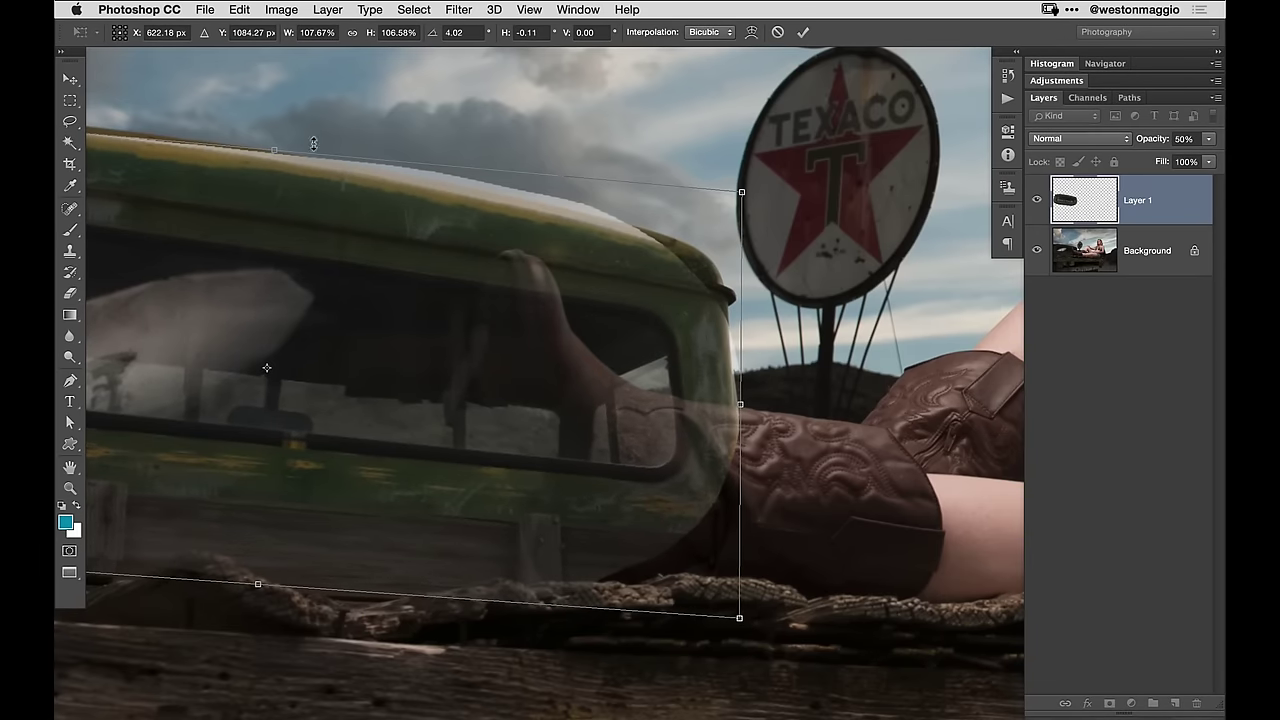
drag(275, 147, 275, 135)
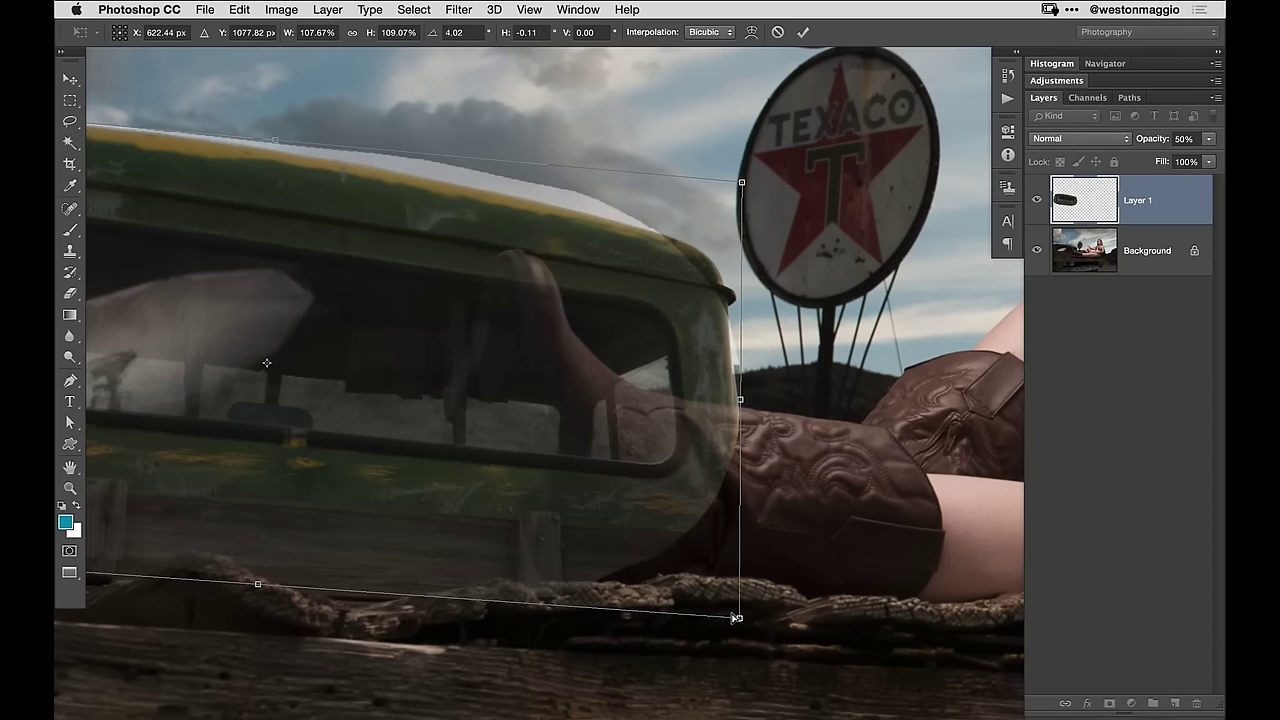
drag(735, 618, 745, 620)
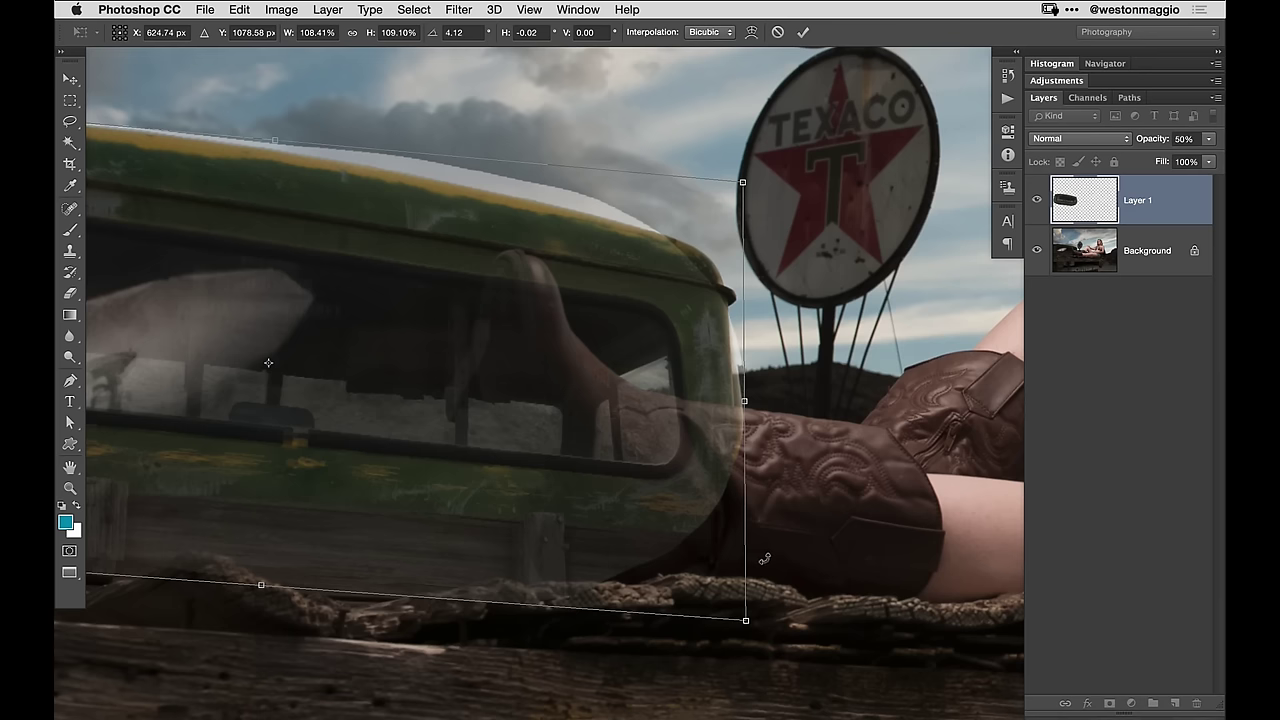
key(Return)
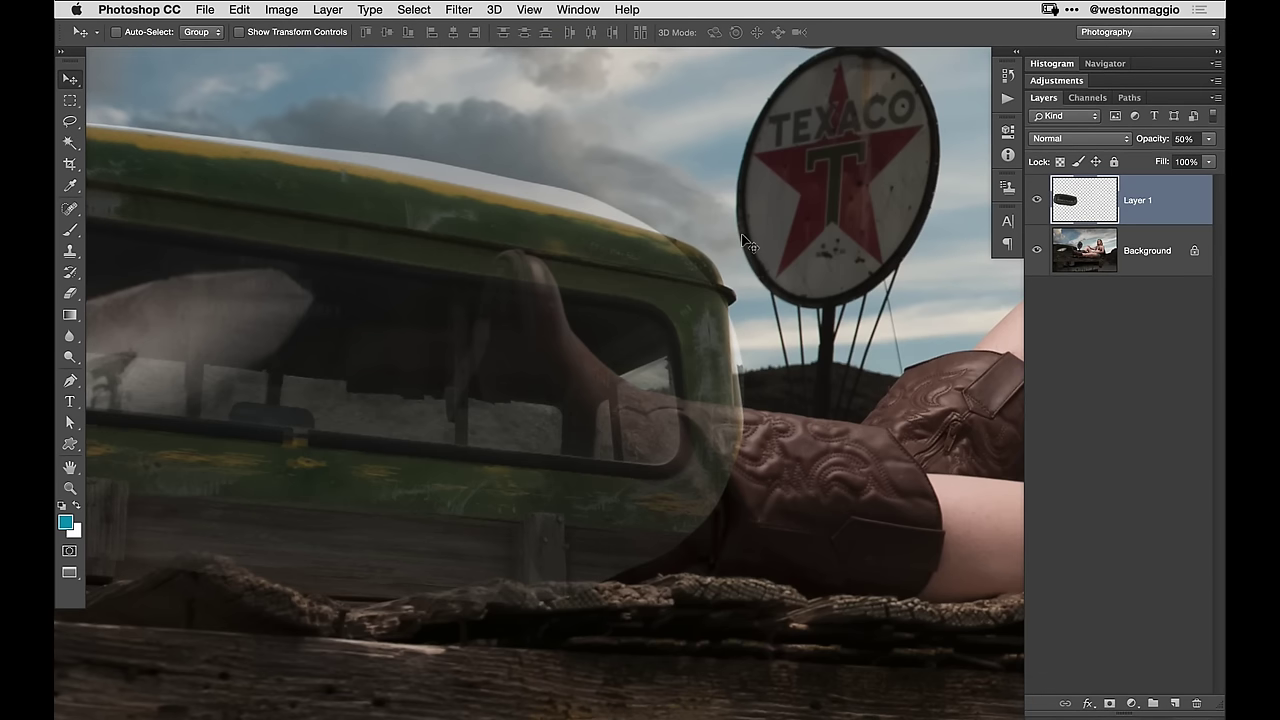
Step: Set the cab layer's opacity back to 100% and add a black layer mask that hides it
key(ctrl+plus)
drag(579, 350, 823, 337)
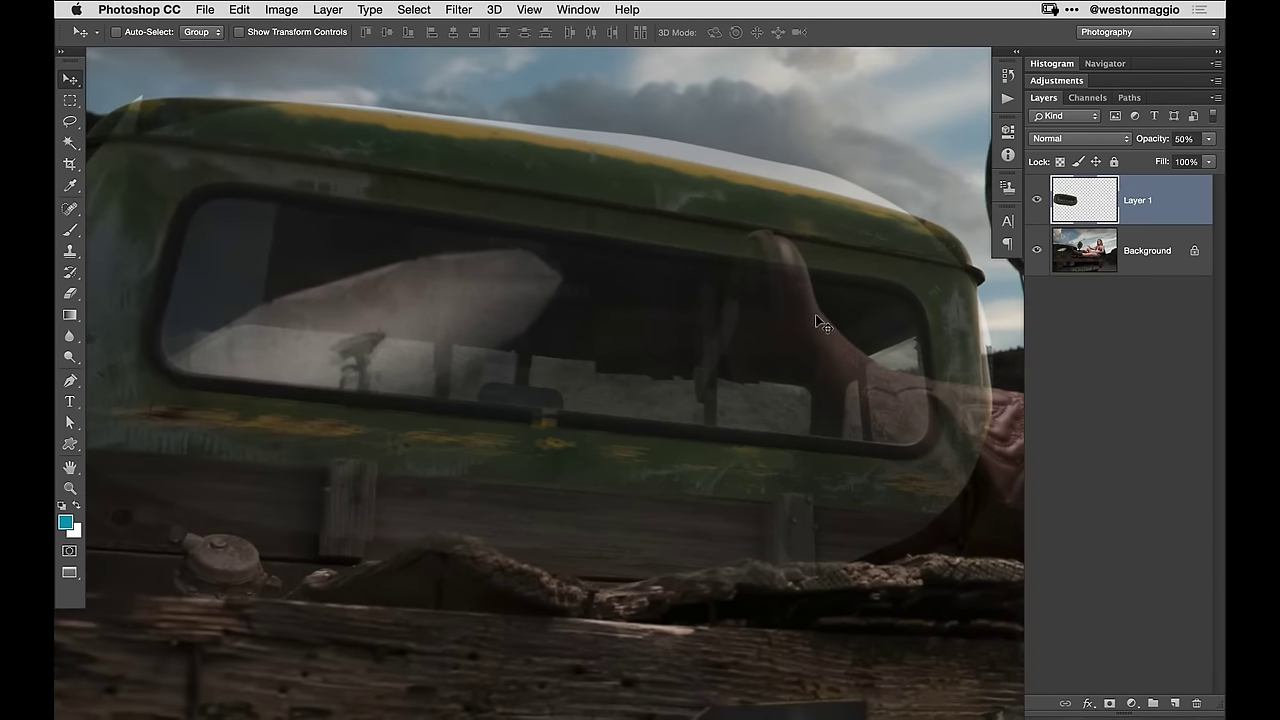
key(0)
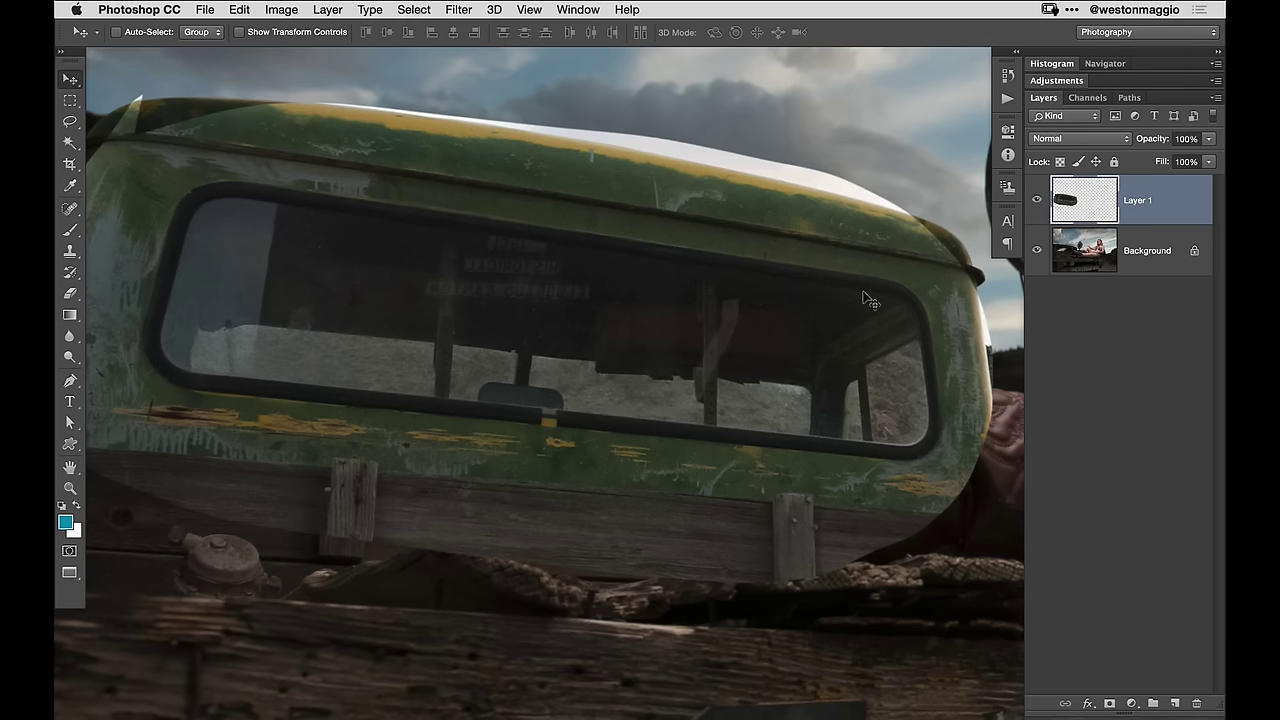
key(ctrl+0)
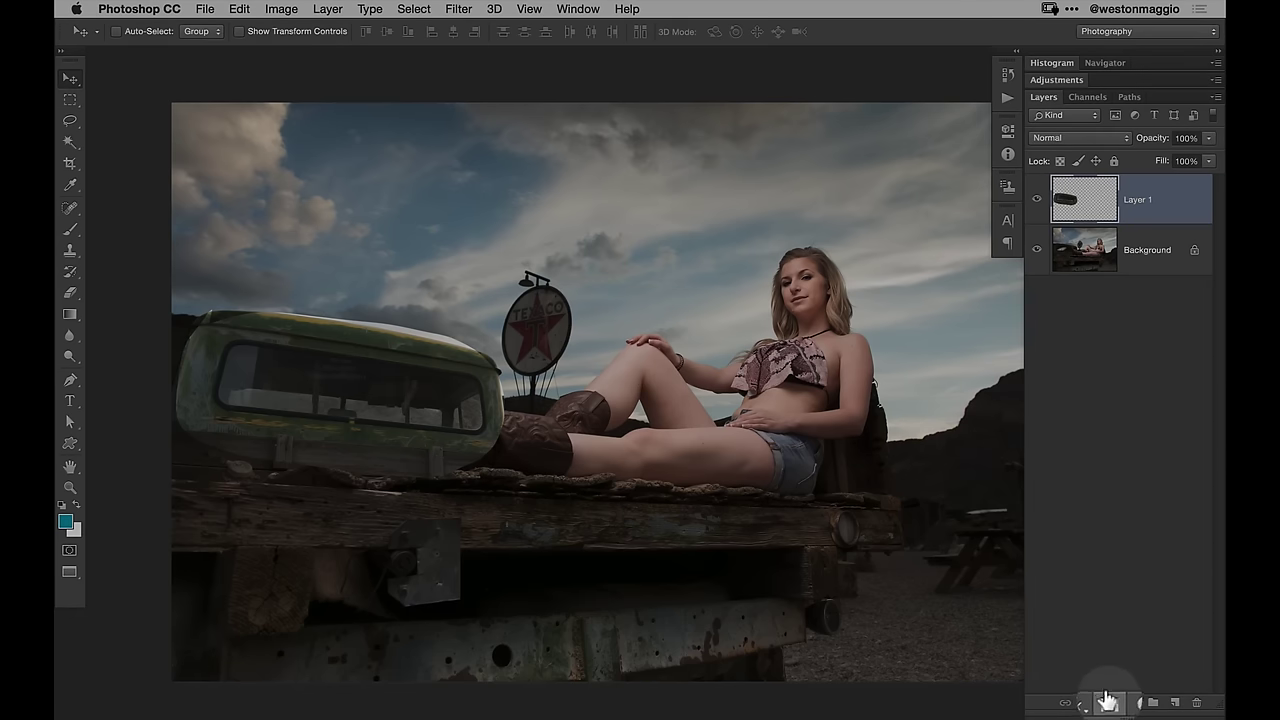
alt+click(1108, 703)
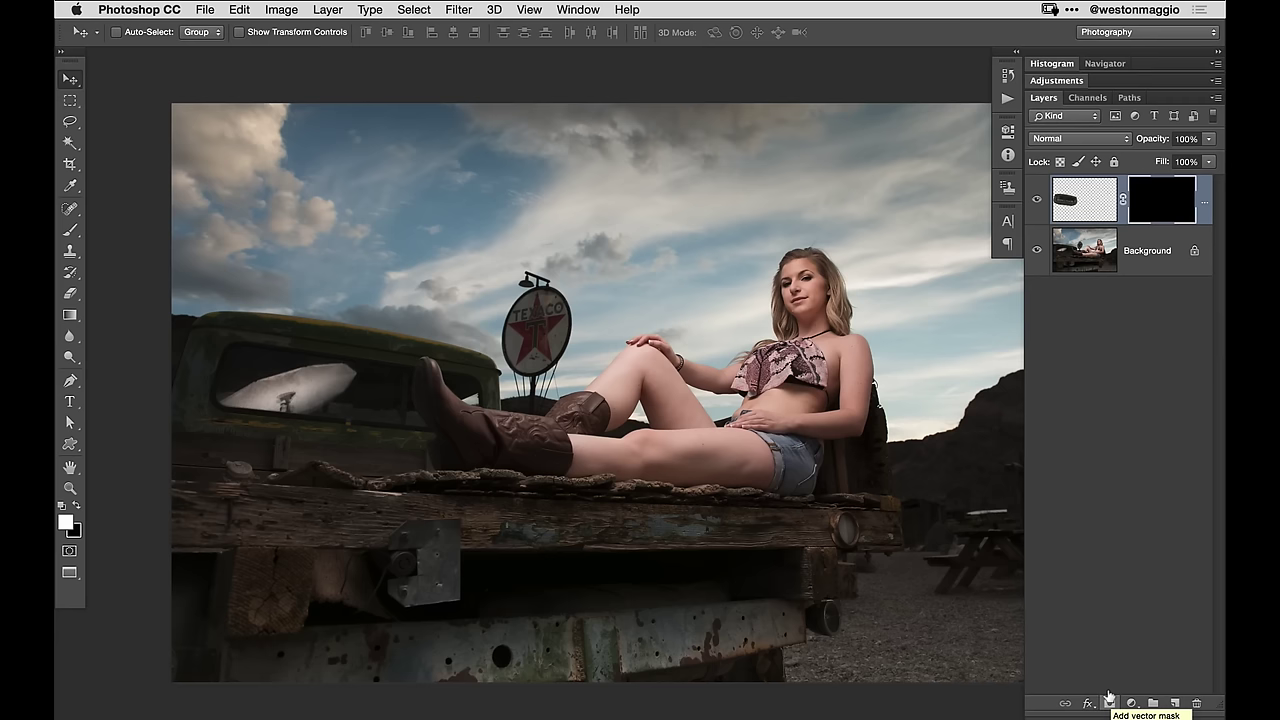
Step: Paint white on the mask with a size 100 brush across the rear window, covering the reflected light with the clean window
drag(330, 380, 705, 346)
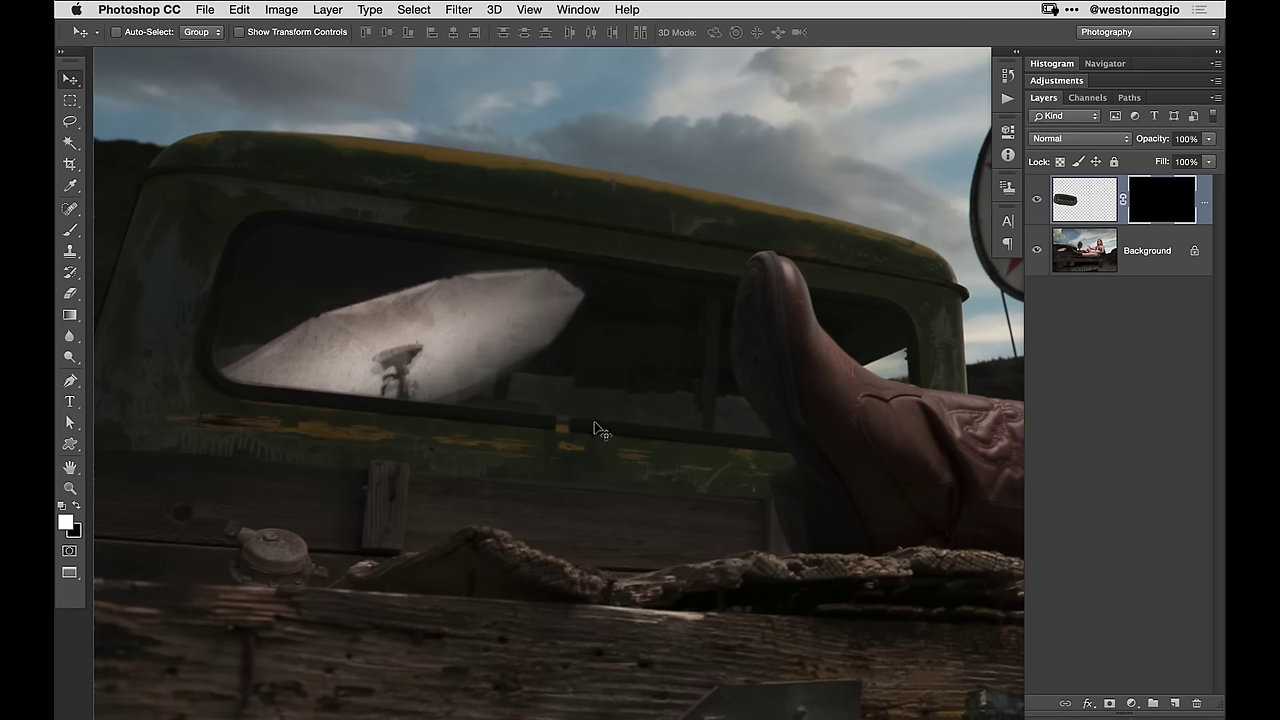
key(b)
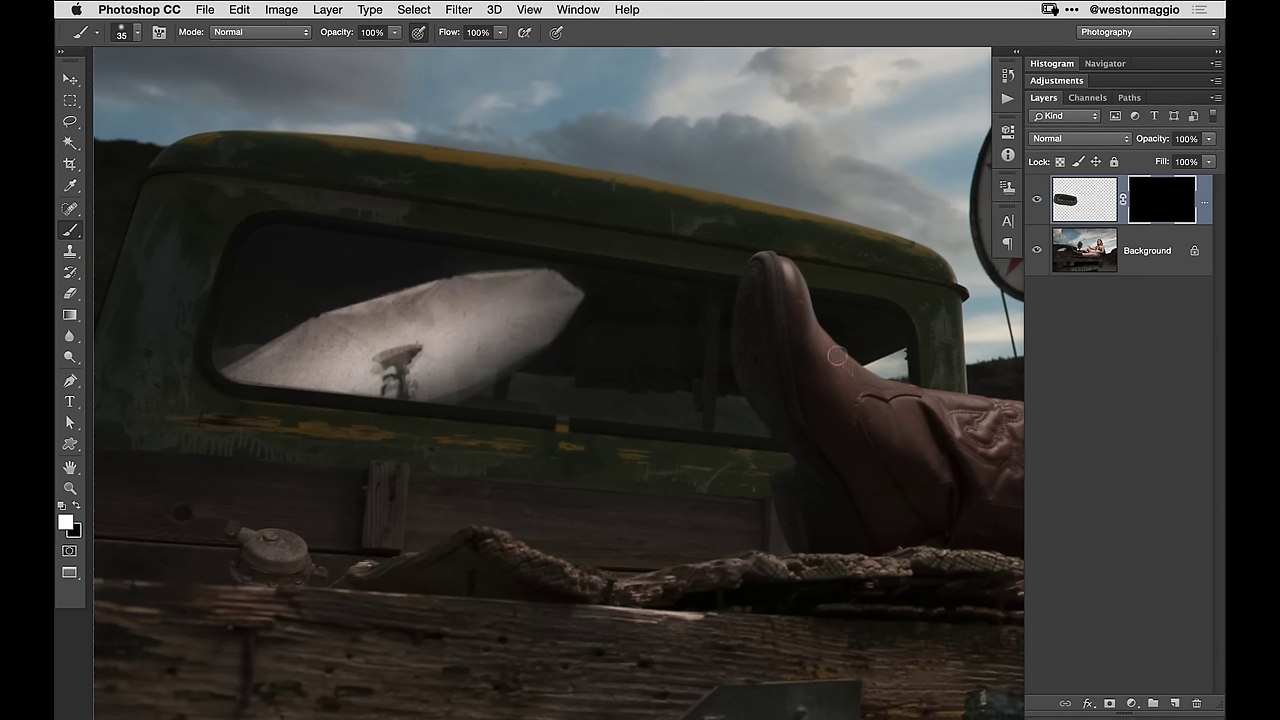
key(bracketright)
key(bracketright)
mouse_move(409, 328)
mouse_down()
mouse_move(390, 312)
mouse_move(585, 305)
mouse_move(340, 360)
mouse_move(470, 375)
mouse_move(290, 360)
mouse_move(250, 335)
mouse_move(290, 270)
mouse_move(345, 238)
mouse_move(815, 330)
mouse_move(895, 372)
mouse_up()
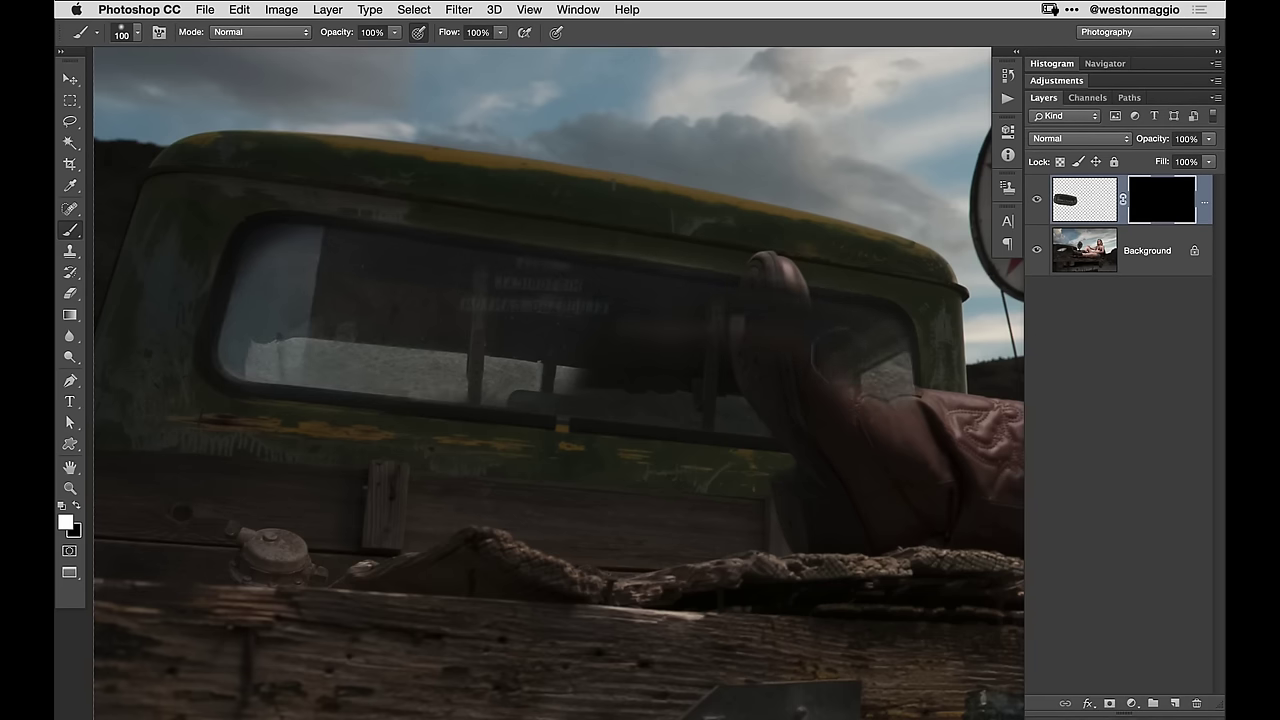
mouse_move(703, 390)
mouse_down()
mouse_move(682, 352)
mouse_move(718, 413)
mouse_move(464, 394)
mouse_move(640, 380)
mouse_move(487, 336)
mouse_move(608, 340)
mouse_move(640, 314)
mouse_move(395, 271)
mouse_move(272, 270)
mouse_move(272, 254)
mouse_move(249, 272)
mouse_move(228, 374)
mouse_move(356, 364)
mouse_move(746, 419)
mouse_move(709, 346)
mouse_move(354, 309)
mouse_up()
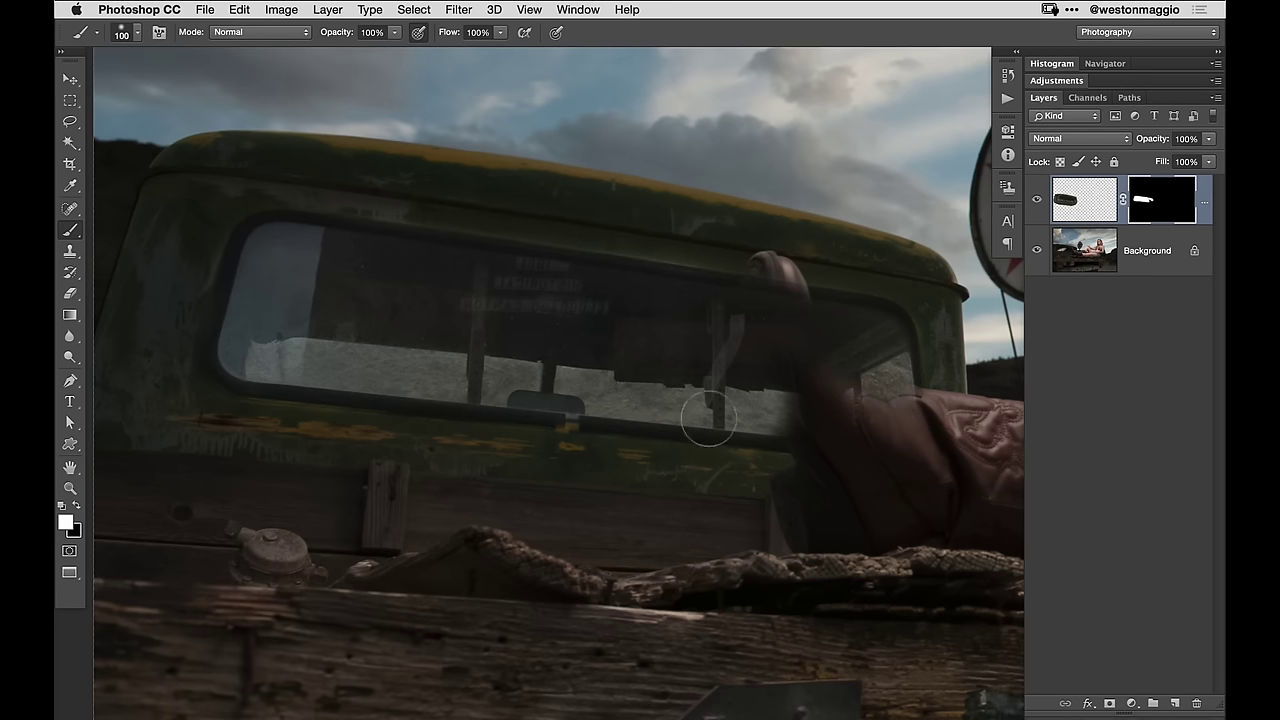
Step: Paint black on the mask with a size 40 brush to bring back the boot's toe, shaft and sole over the window
drag(838, 428, 683, 391)
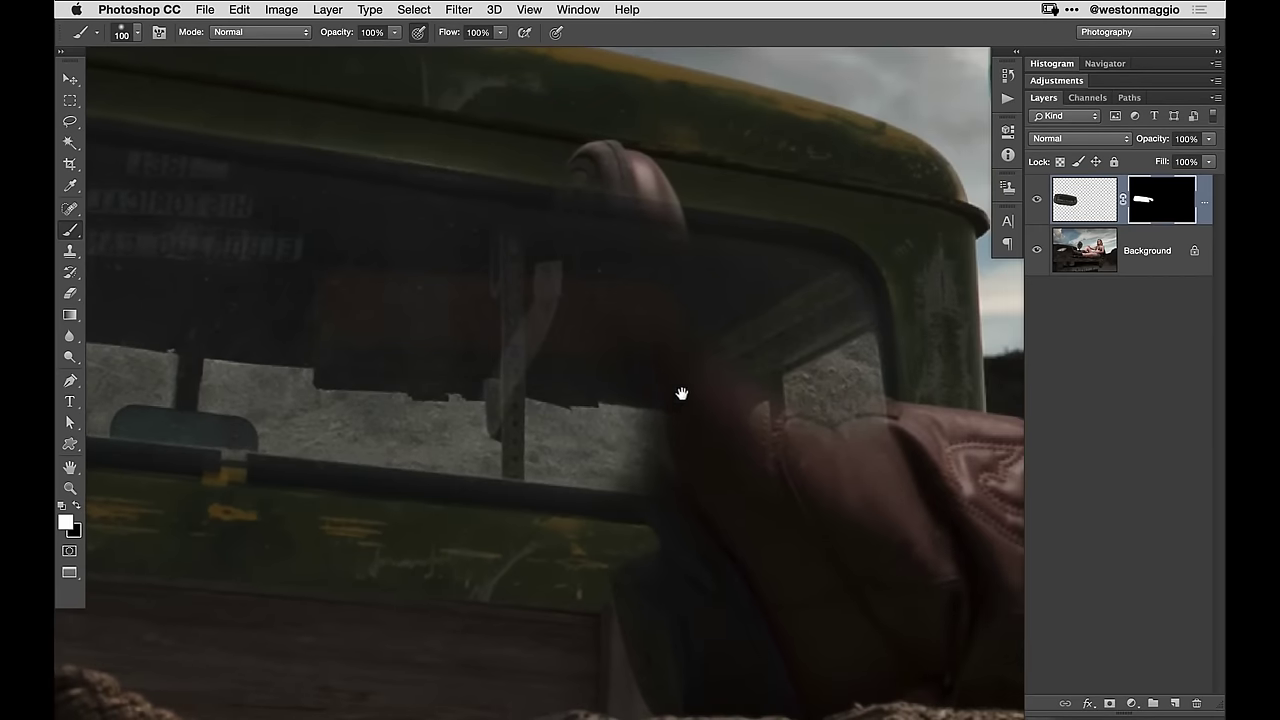
key(x)
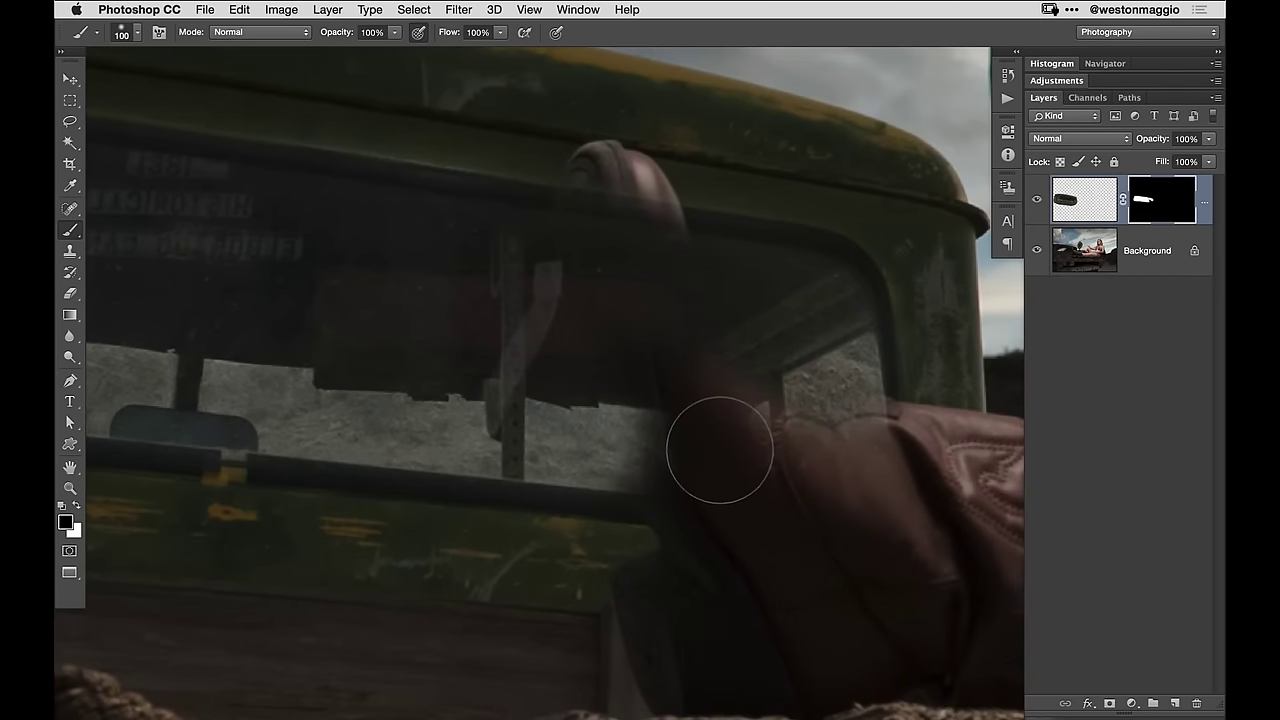
key(bracketleft)
key(bracketleft)
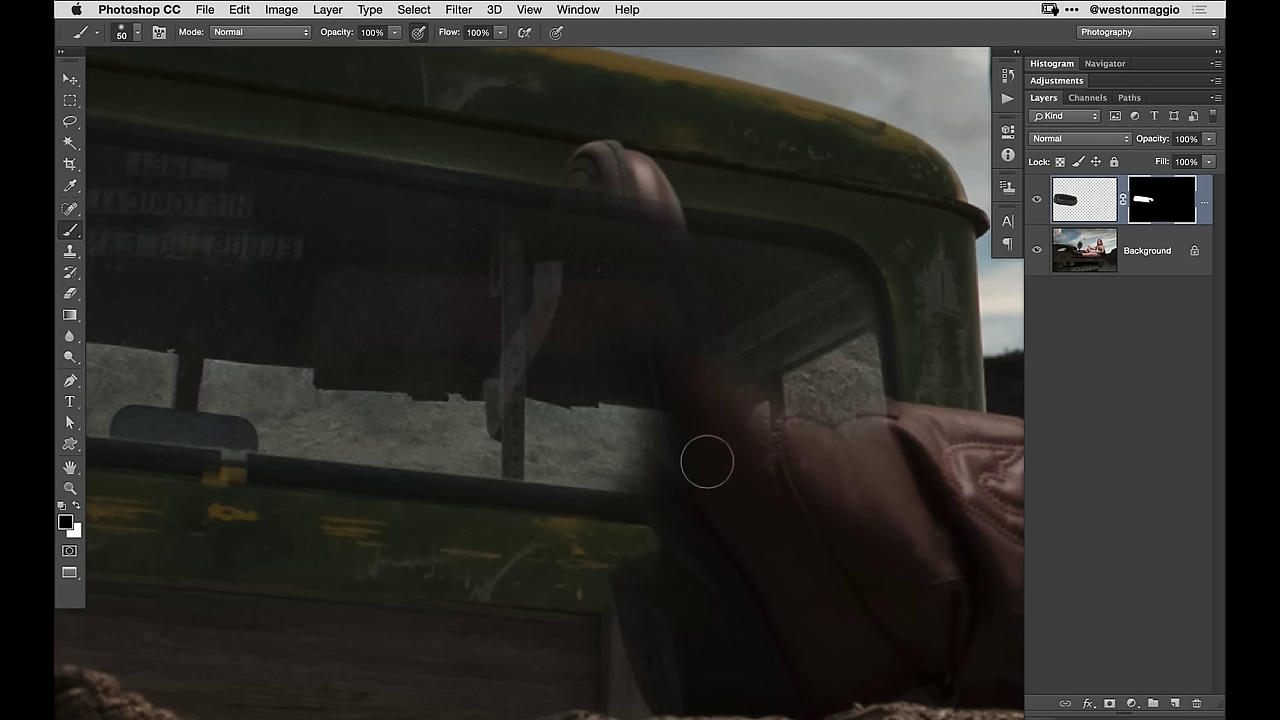
key(bracketleft)
key(bracketleft)
key(bracketleft)
key(bracketleft)
mouse_move(681, 332)
mouse_down()
mouse_move(655, 262)
mouse_move(712, 357)
mouse_move(706, 333)
mouse_move(734, 364)
mouse_move(709, 327)
mouse_move(790, 421)
mouse_move(778, 394)
mouse_move(822, 430)
mouse_move(807, 422)
mouse_move(832, 427)
mouse_move(816, 406)
mouse_move(908, 412)
mouse_up()
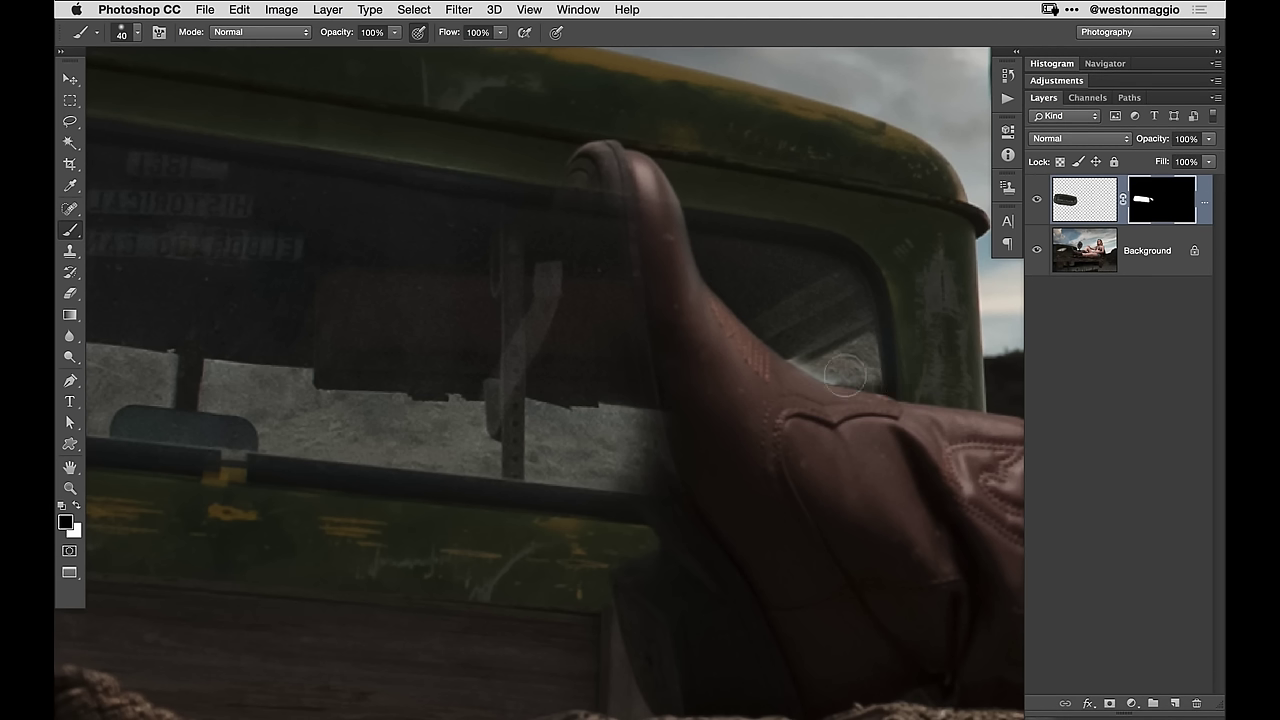
mouse_move(595, 179)
mouse_down()
mouse_move(568, 228)
mouse_move(565, 209)
mouse_move(627, 413)
mouse_move(599, 432)
mouse_move(554, 298)
mouse_move(600, 383)
mouse_up()
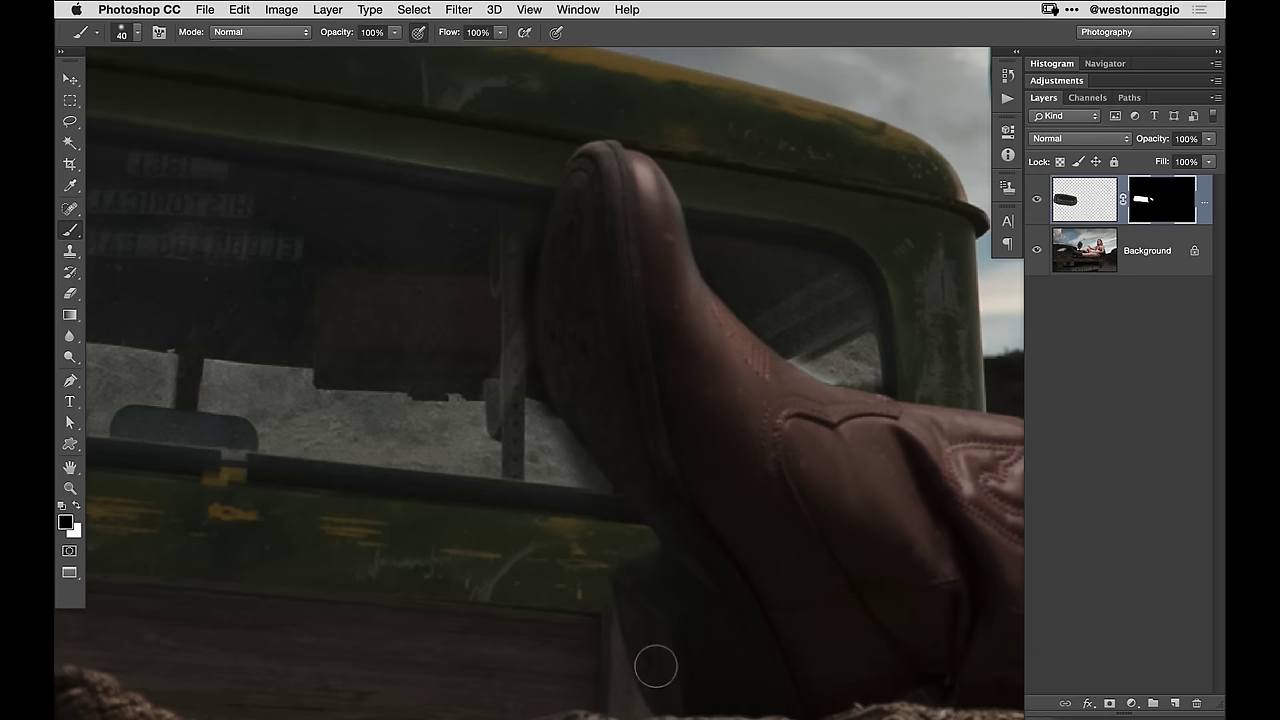
drag(748, 620, 731, 341)
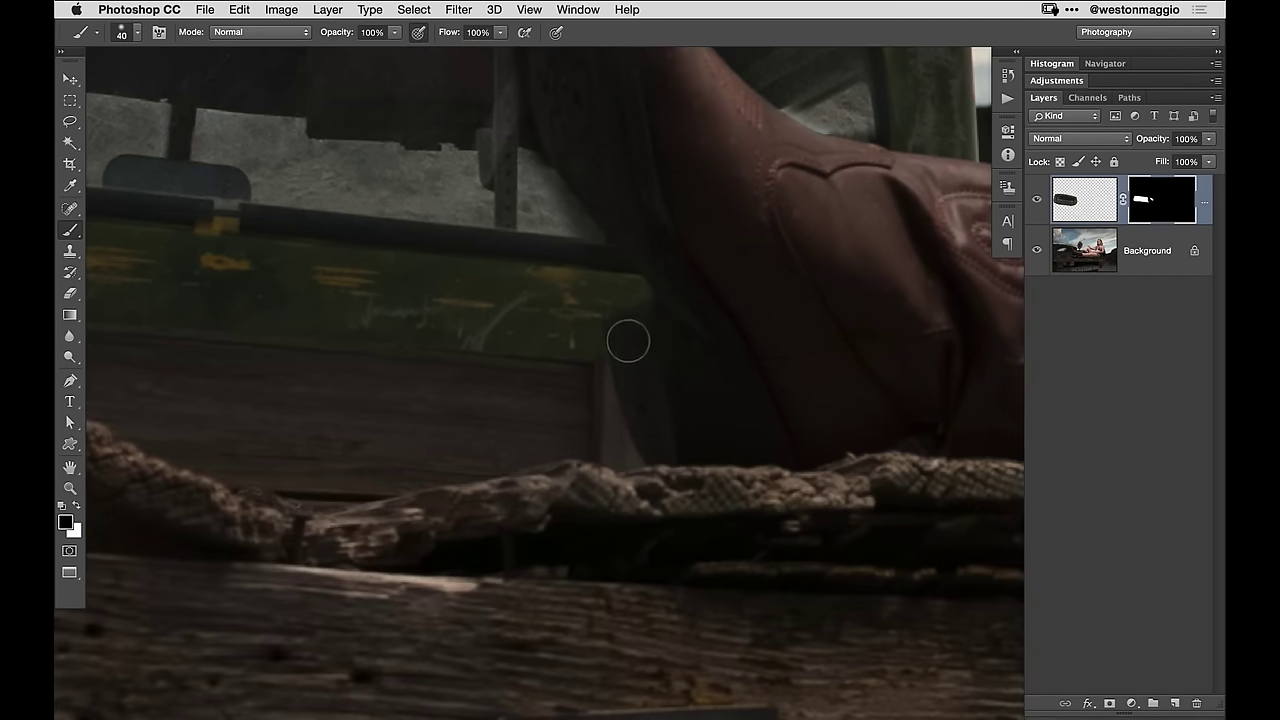
Step: Inspect the composited window's edges along the boot, roof, left frame and lower sill for masking flaws
drag(790, 309, 763, 586)
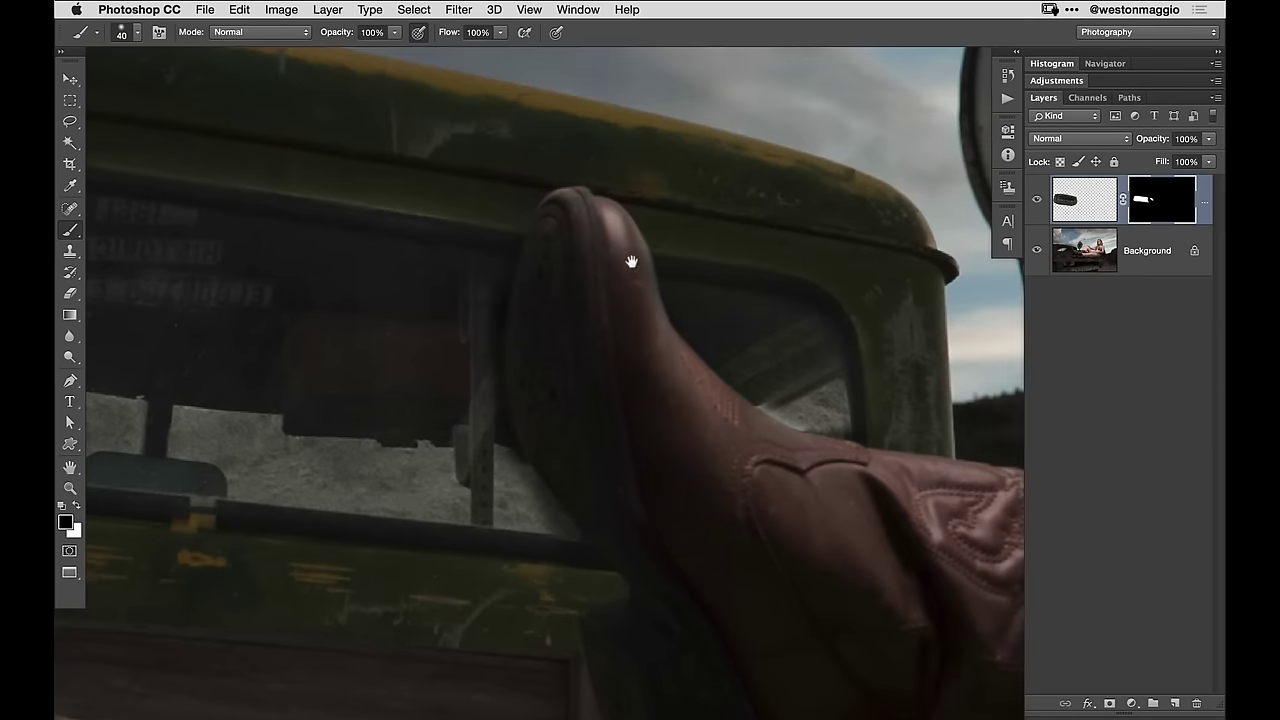
drag(629, 263, 706, 326)
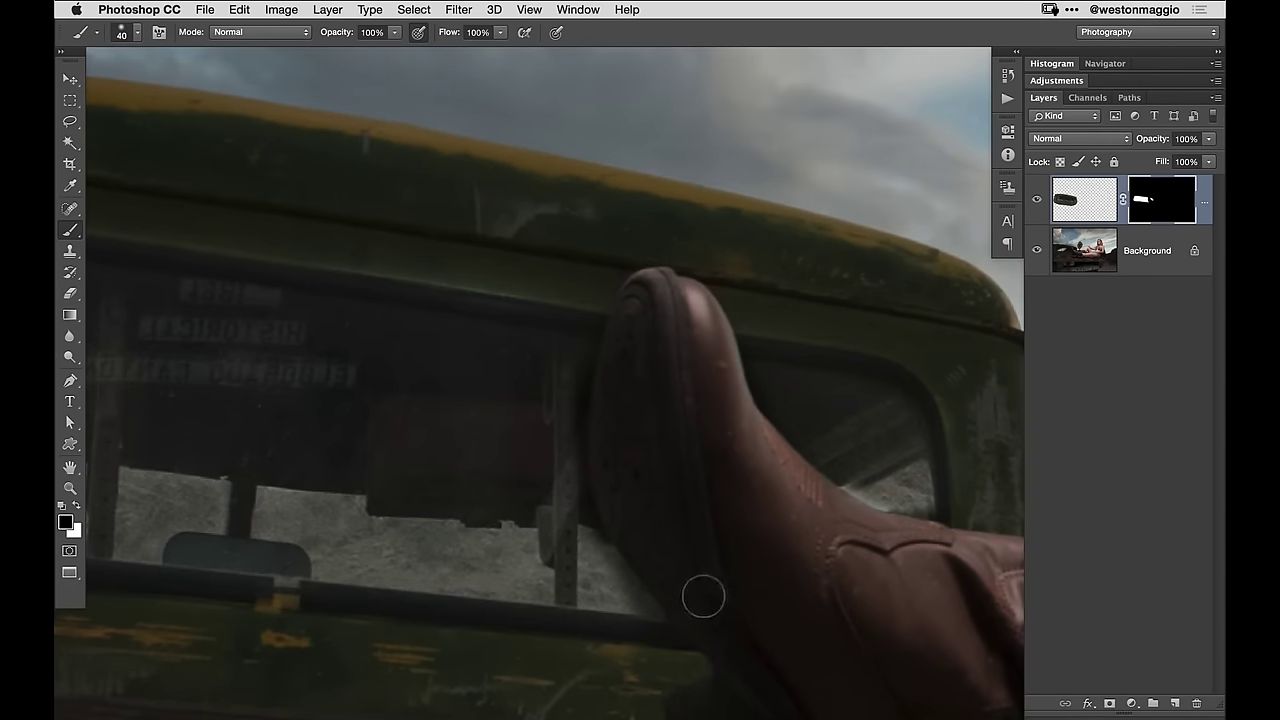
drag(695, 381, 765, 418)
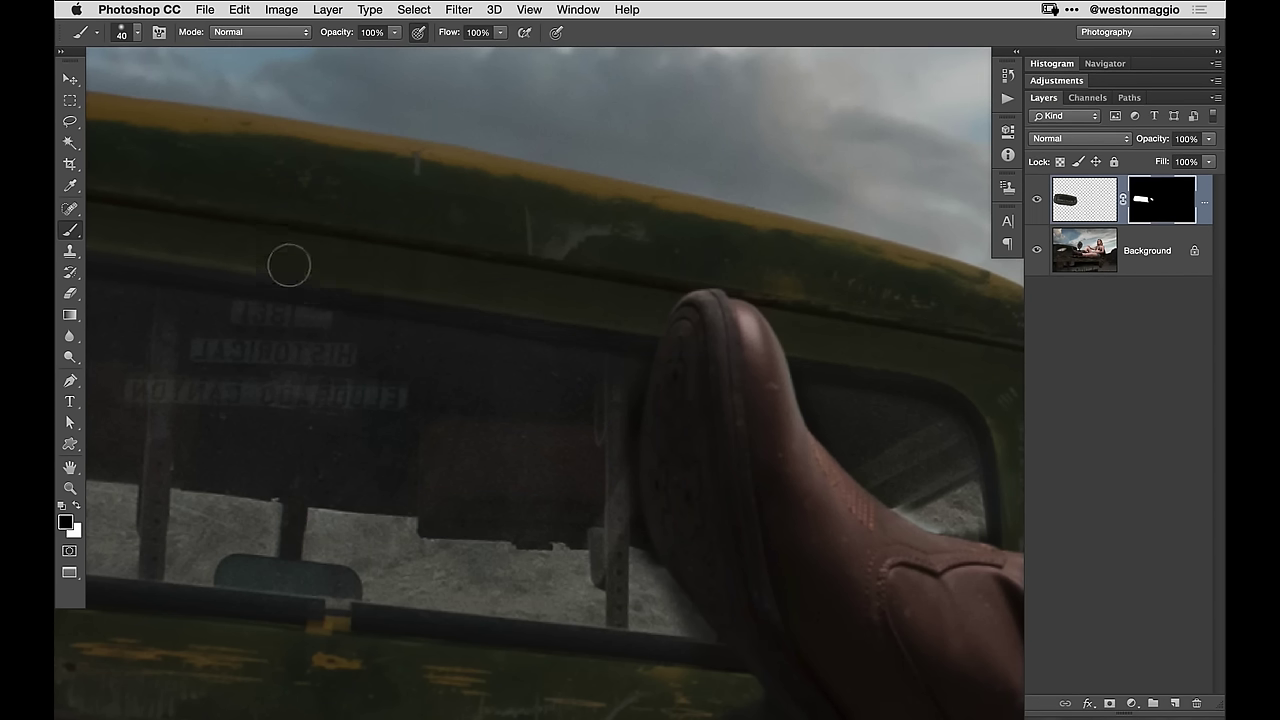
drag(566, 283, 786, 286)
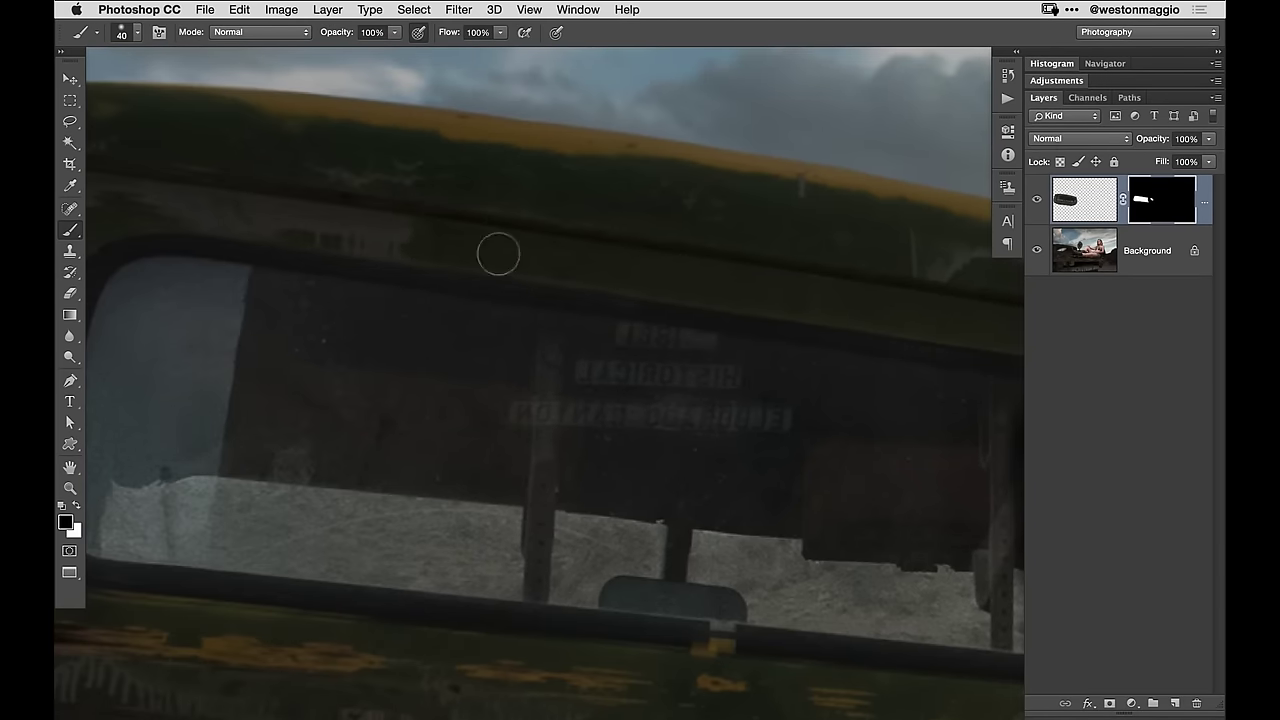
drag(508, 263, 832, 242)
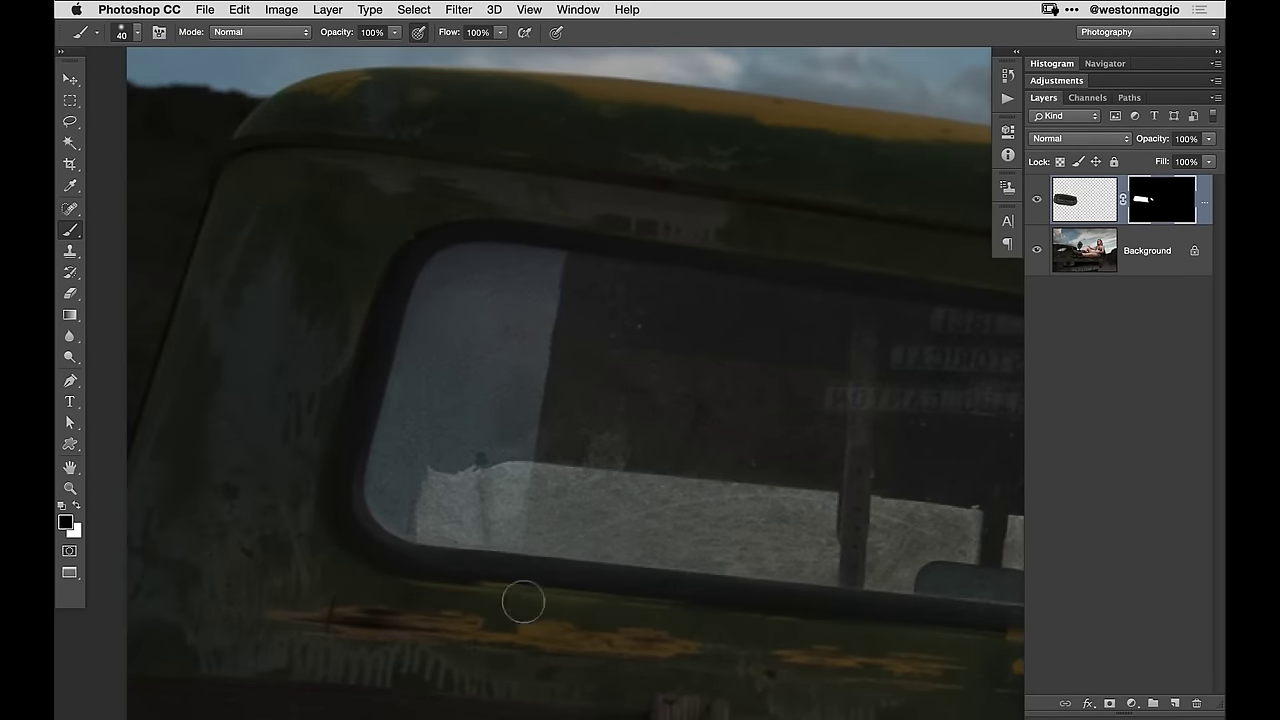
scroll(708, 599, down, 5)
scroll(708, 599, right, 3)
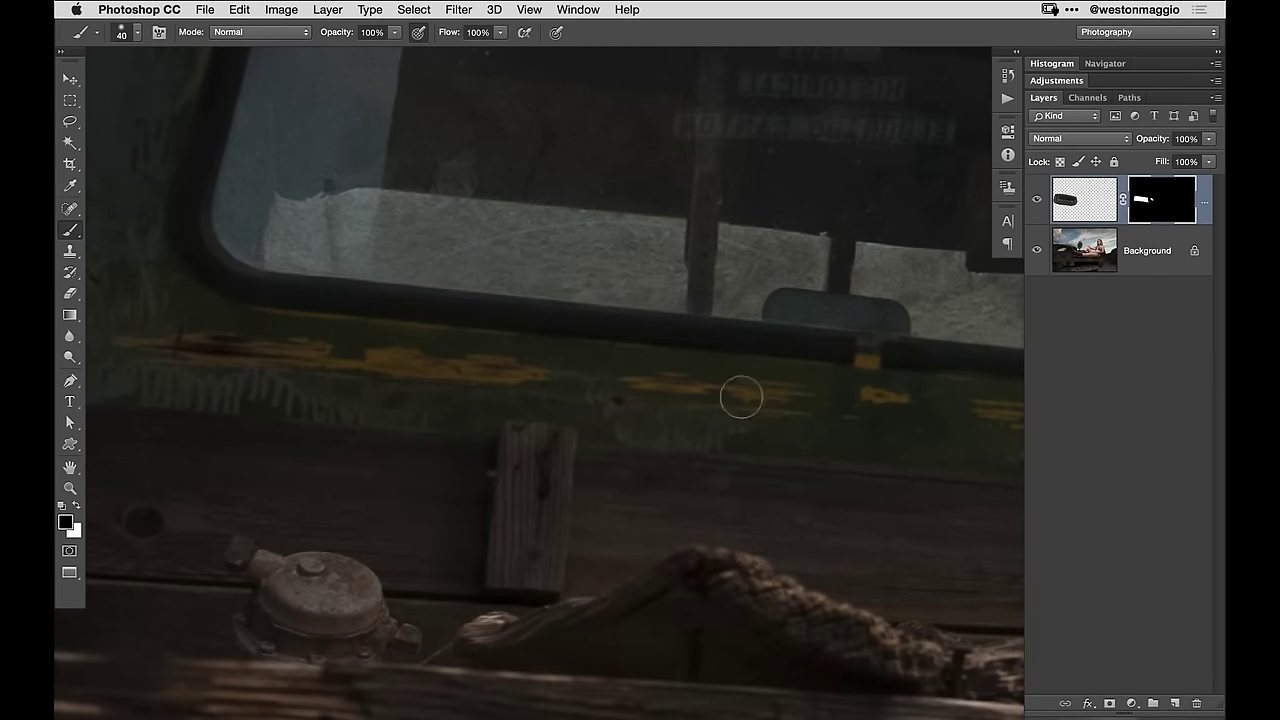
scroll(740, 397, right, 10)
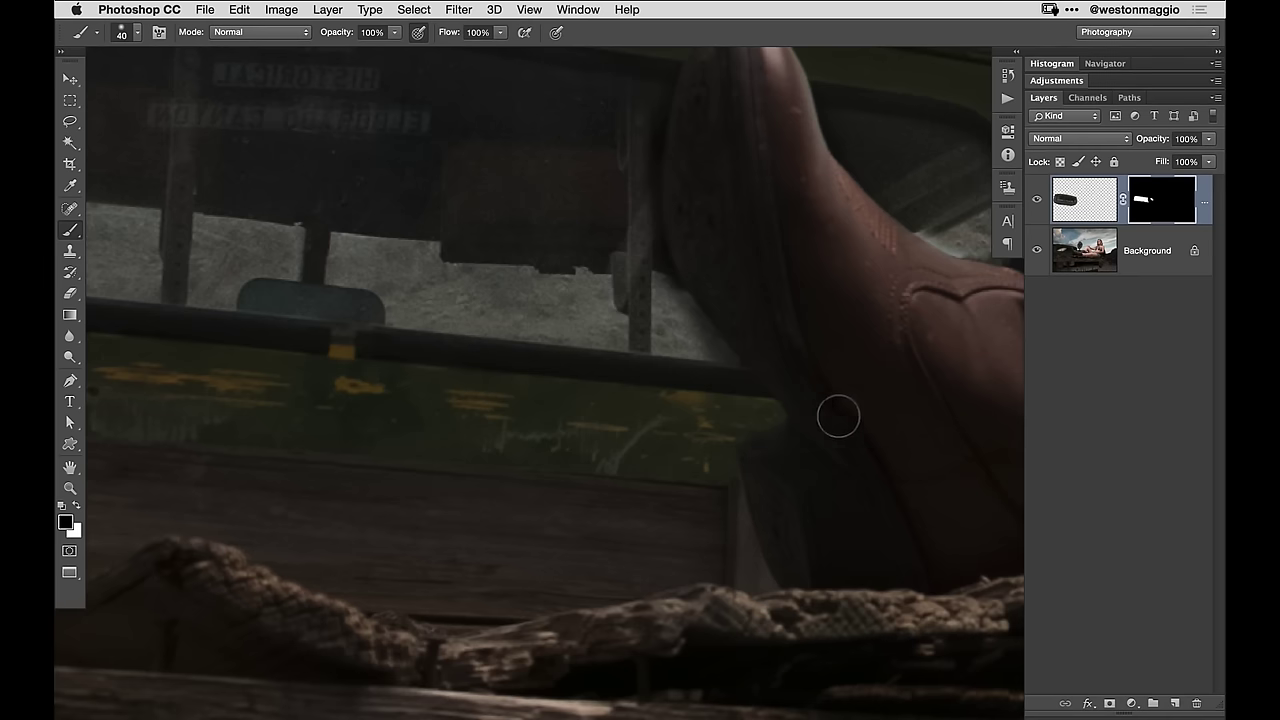
drag(720, 265, 676, 325)
Step: Paint white on the cab layer's mask with a size 10 brush along the boot sole's edge beside the window post
key(x)
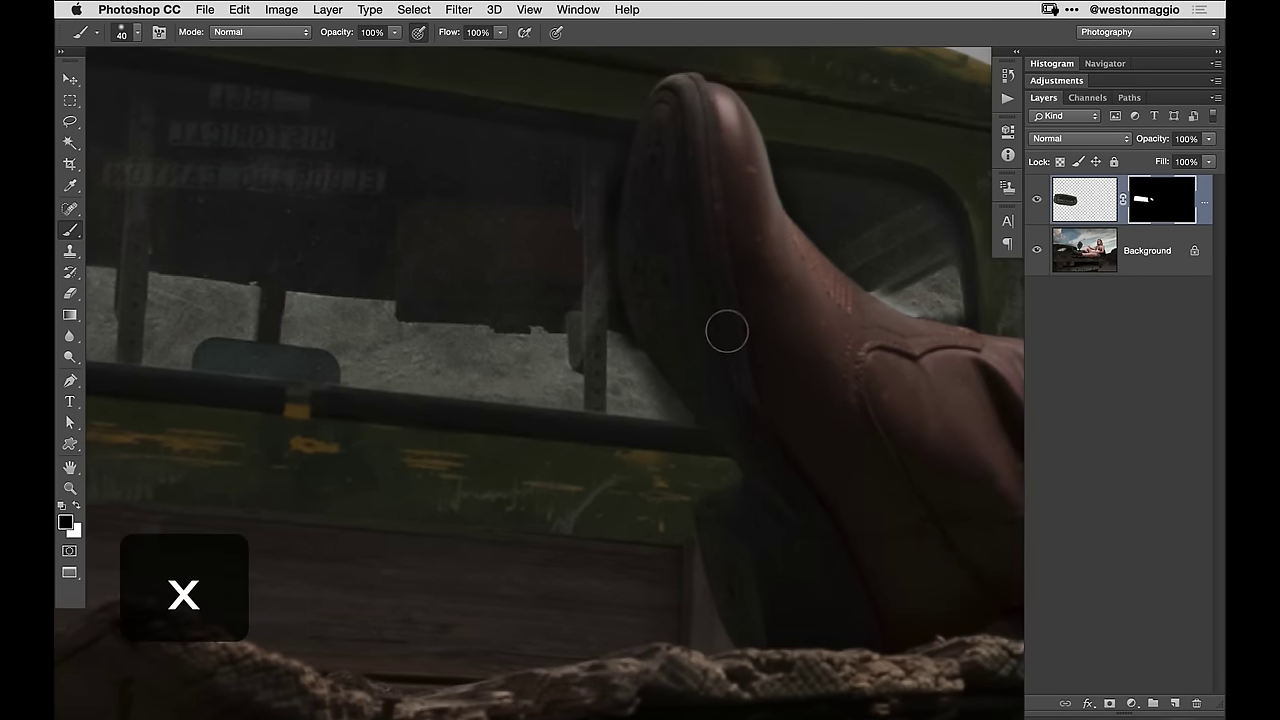
key(bracketleft)
key(bracketleft)
key(bracketleft)
key(bracketleft)
key(bracketleft)
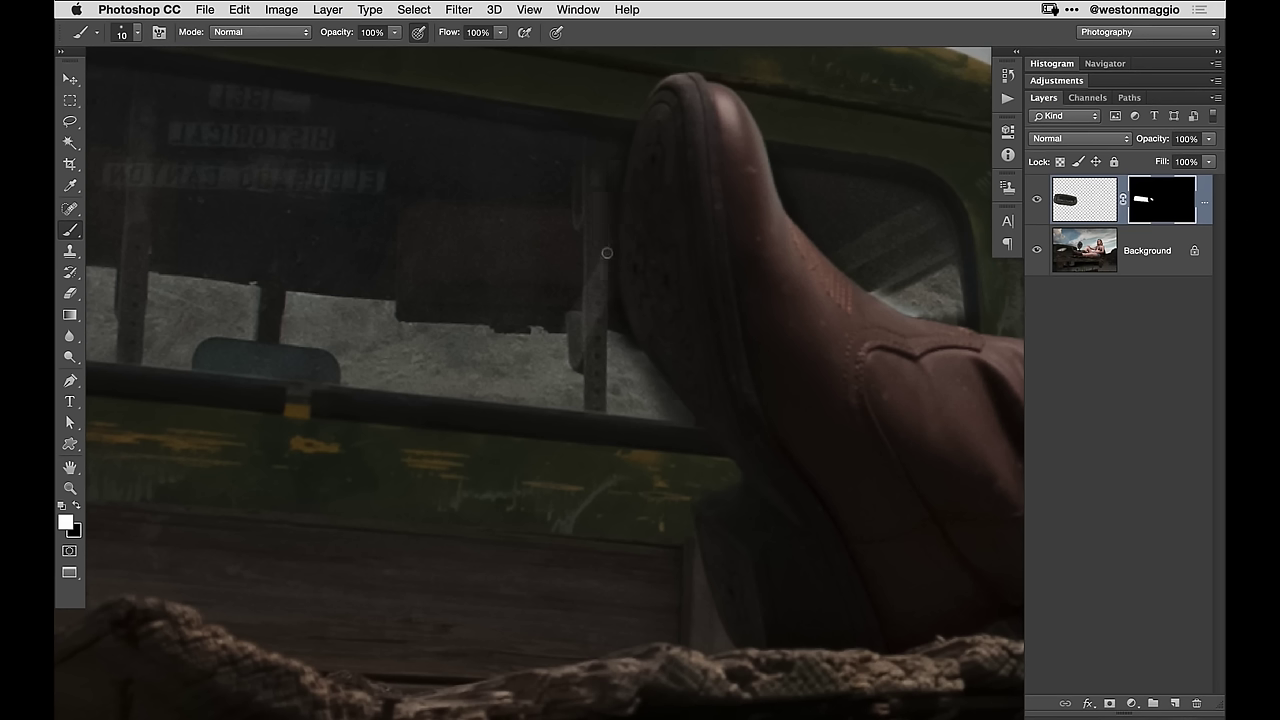
mouse_move(604, 236)
mouse_down()
mouse_move(654, 386)
mouse_move(614, 310)
mouse_move(667, 401)
mouse_move(640, 371)
mouse_move(681, 421)
mouse_up()
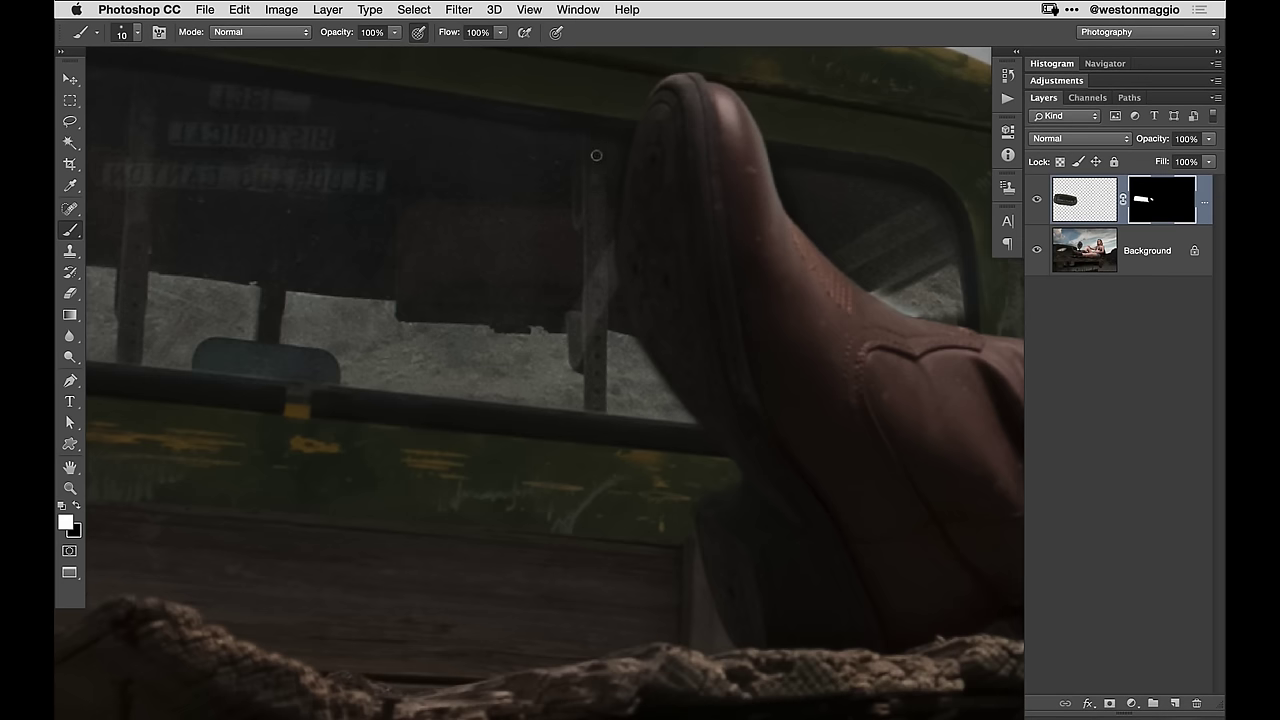
Step: Paint white on the mask along the boot's upper edge at the ankle to clean the bright fringe against the small window area
drag(849, 316, 597, 317)
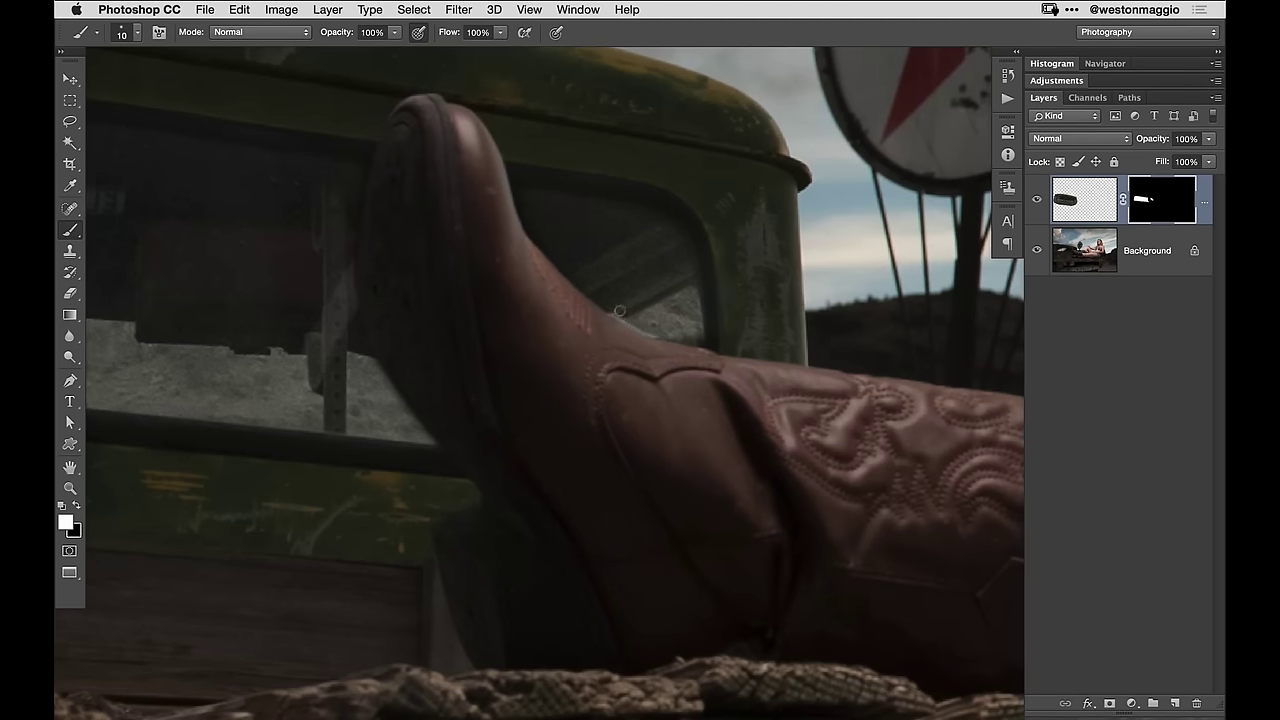
click(651, 342)
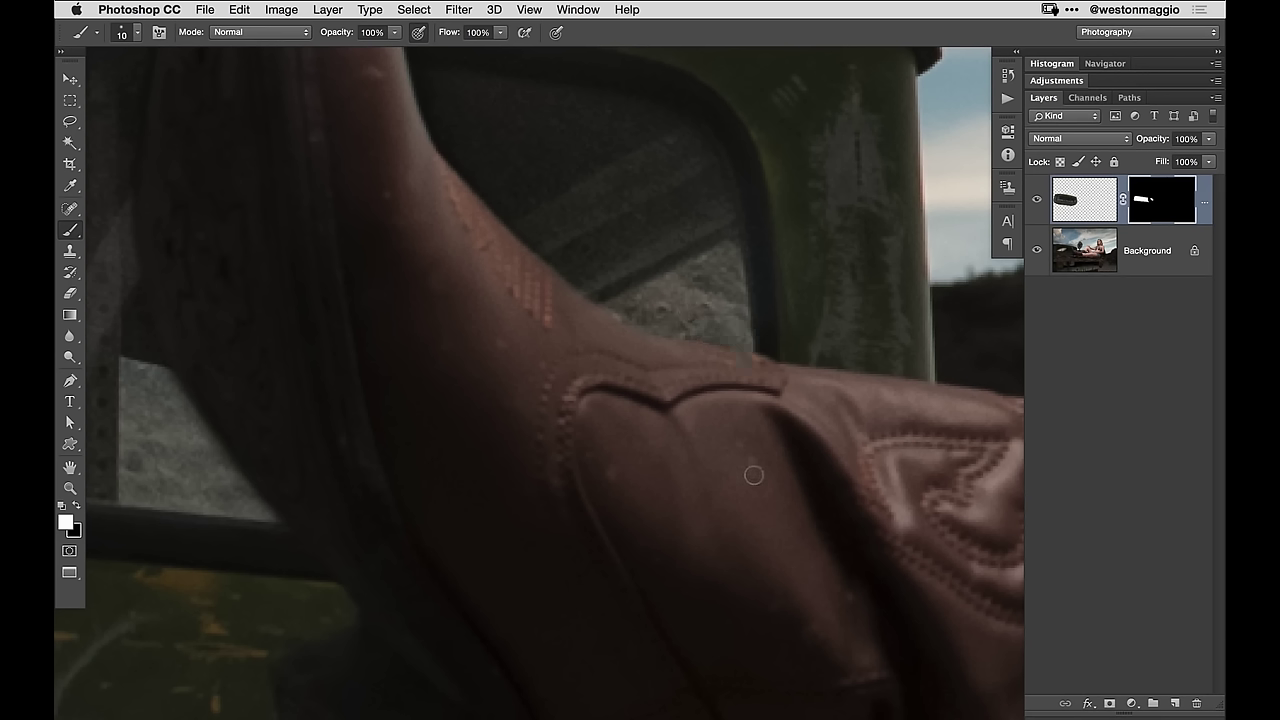
key(x)
key(x)
drag(549, 312, 690, 356)
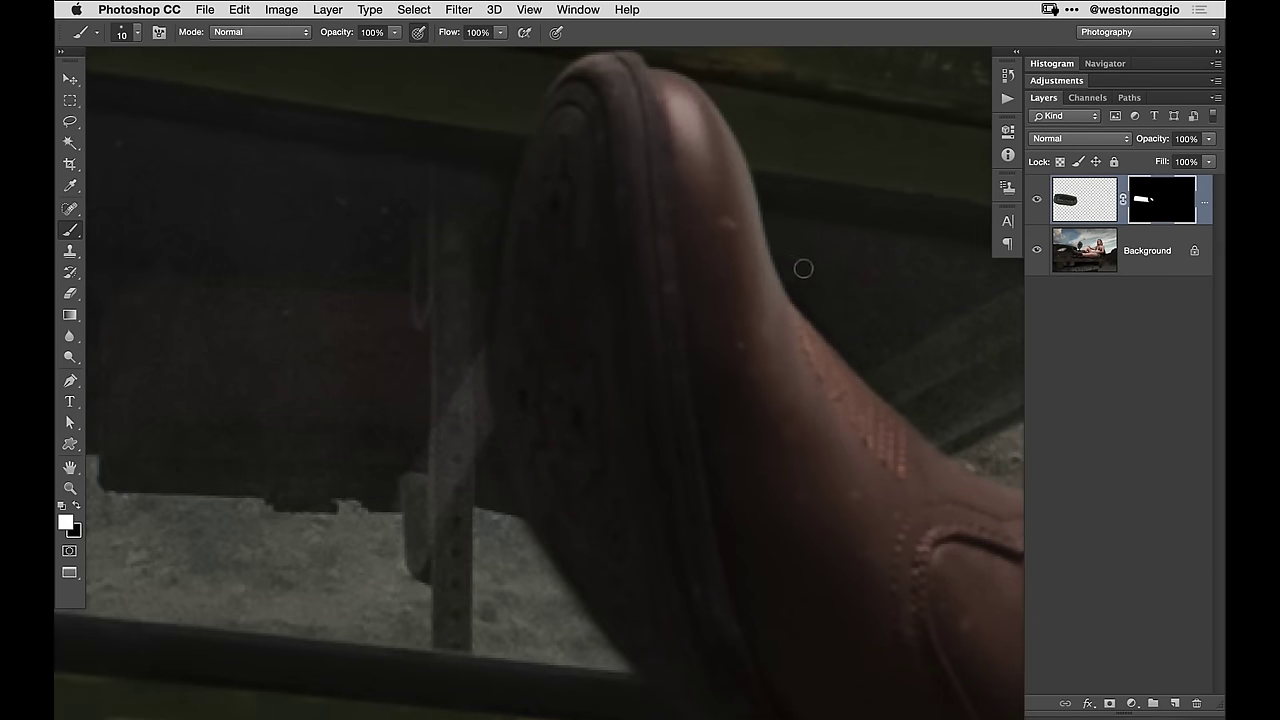
Step: Refine the mask along the boot's sole with the size 10 brush, alternating white and black strokes
mouse_move(537, 201)
mouse_down()
mouse_move(674, 250)
mouse_move(623, 266)
mouse_move(591, 451)
mouse_move(600, 429)
mouse_move(648, 594)
mouse_move(586, 409)
mouse_up()
key(x)
drag(585, 461, 515, 362)
key(x)
mouse_move(572, 407)
mouse_down()
mouse_move(544, 384)
mouse_move(584, 466)
mouse_move(523, 399)
mouse_move(560, 460)
mouse_move(519, 380)
mouse_up()
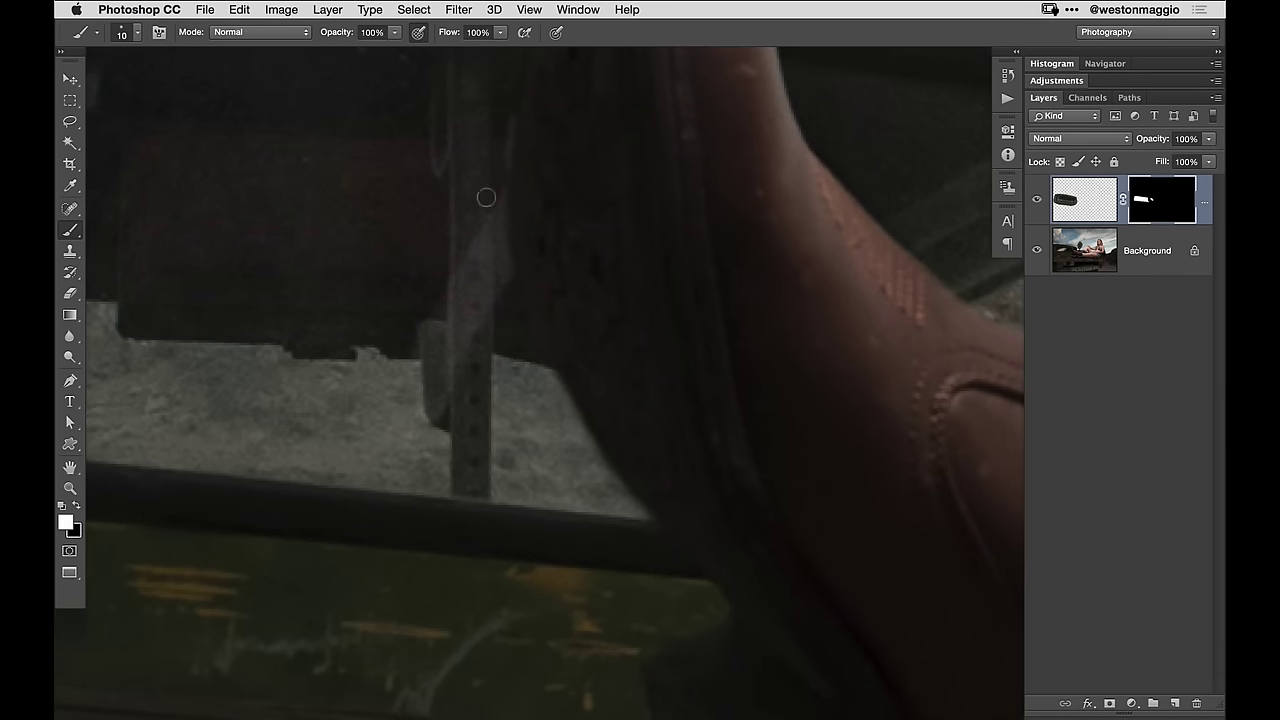
Step: Display the layer mask alone, paint white over its gray patches with a size 35 brush, and return to the image
drag(491, 157, 506, 366)
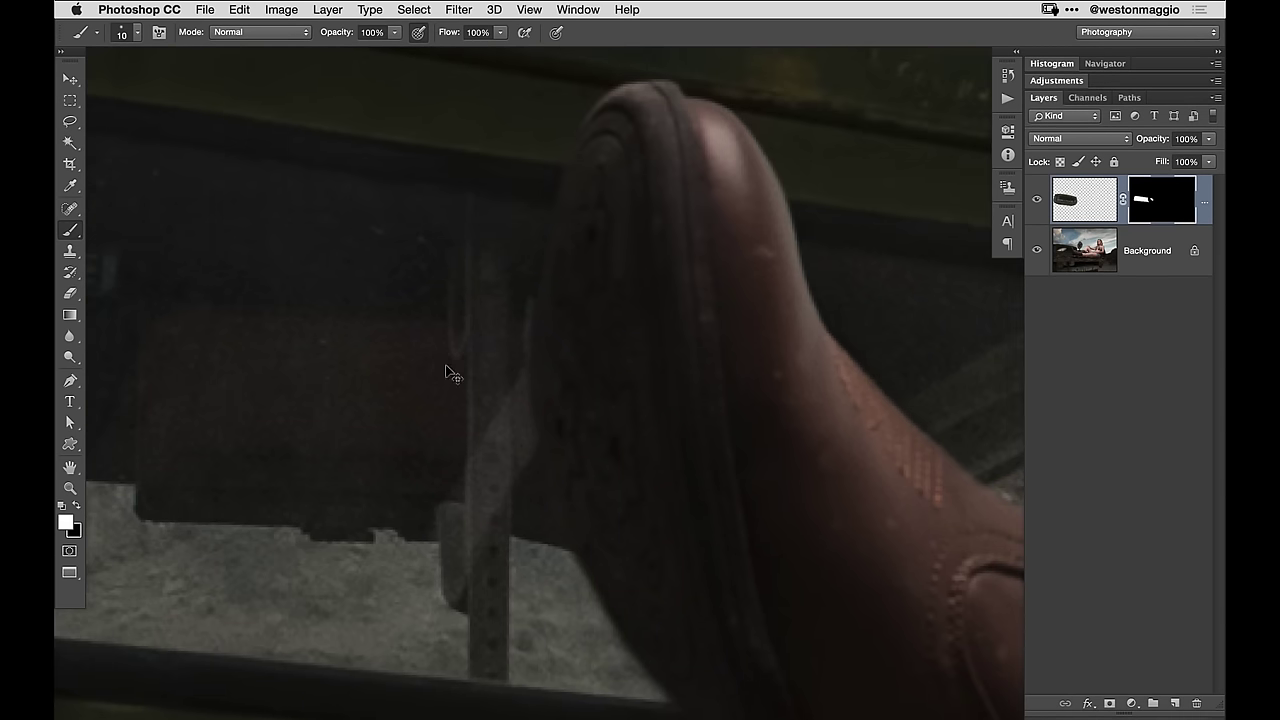
key(super+minus)
key(super+minus)
key(super+minus)
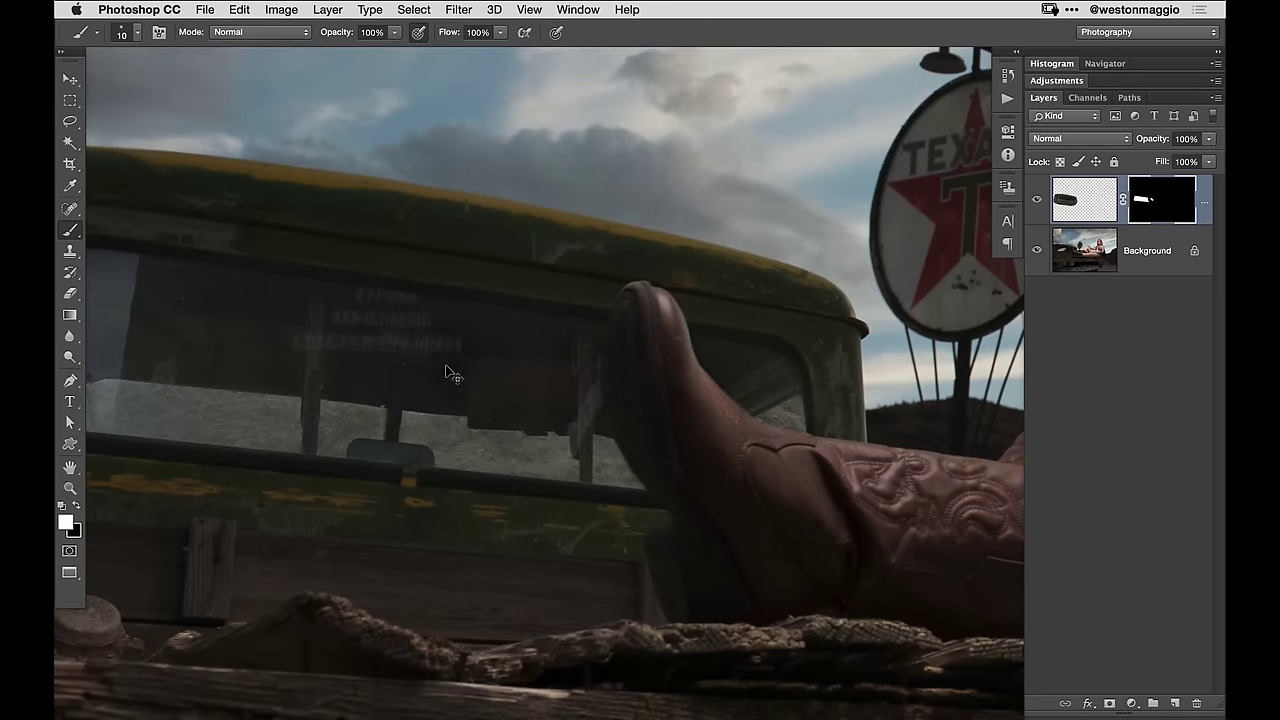
drag(500, 423, 663, 386)
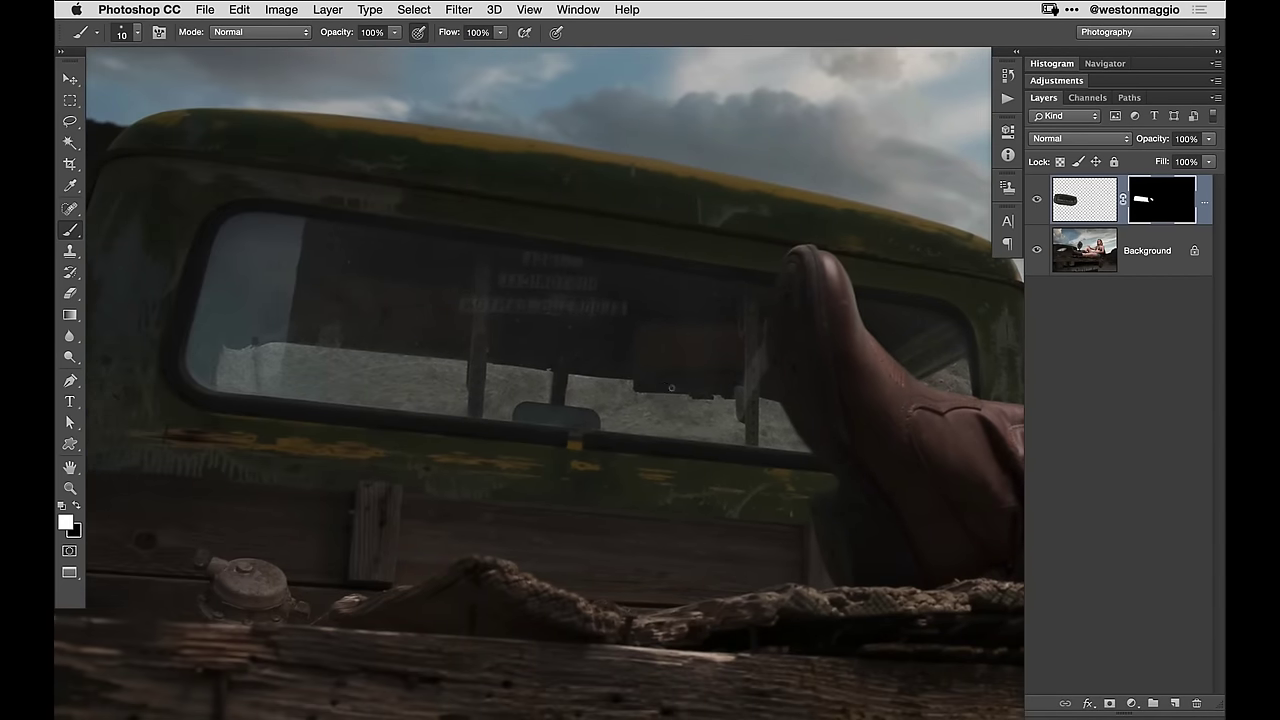
alt+click(1152, 196)
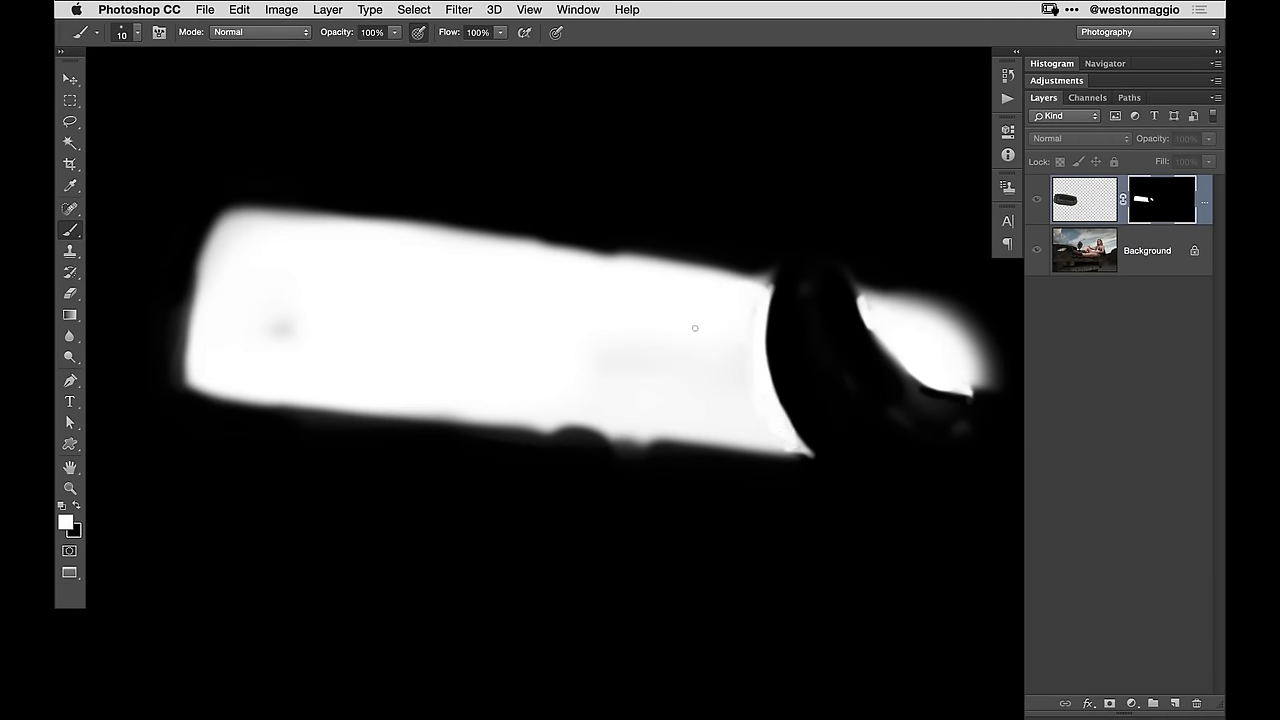
key(bracketright)
key(bracketright)
key(bracketright)
key(bracketright)
key(bracketright)
click(274, 326)
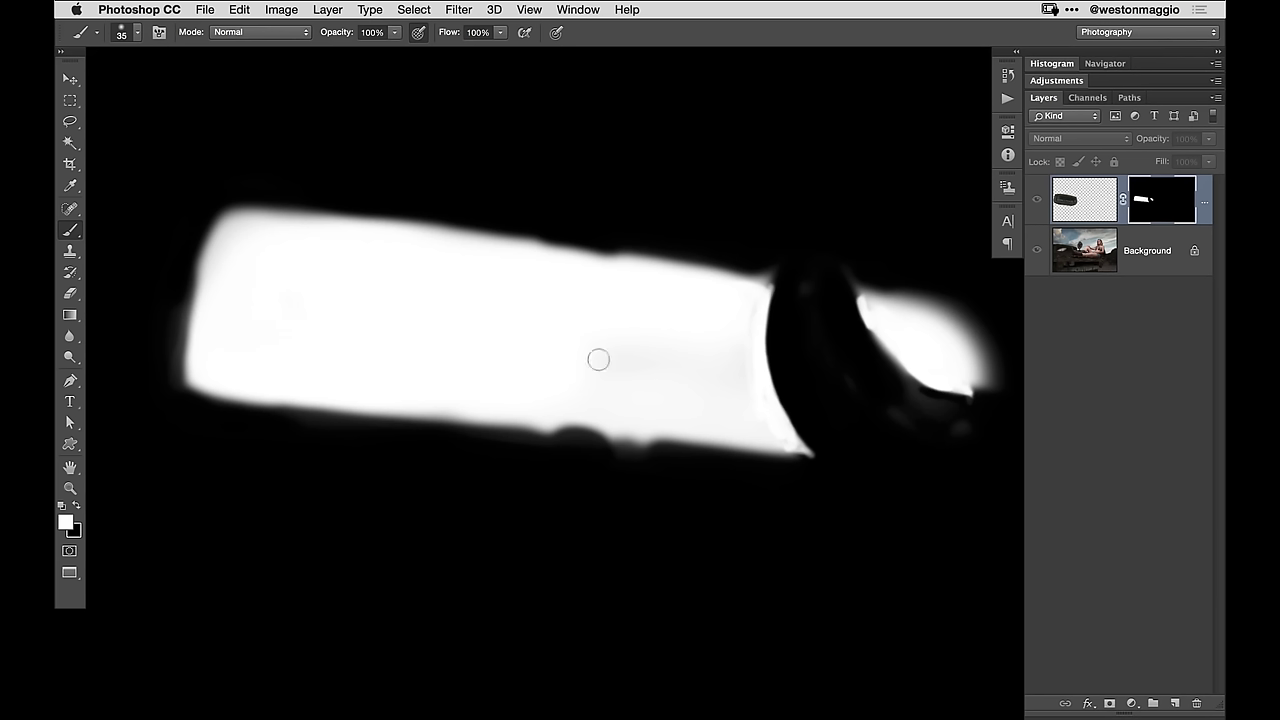
mouse_move(946, 334)
mouse_down()
mouse_move(949, 349)
mouse_move(929, 320)
mouse_move(960, 366)
mouse_up()
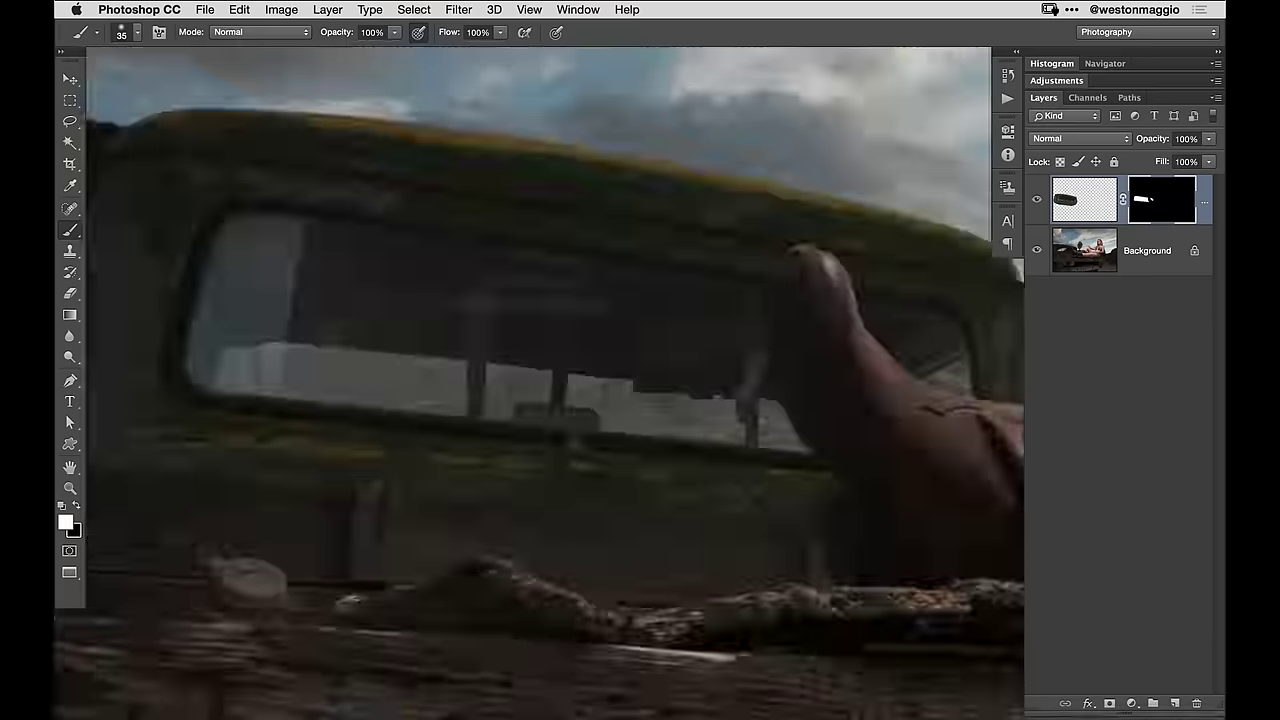
alt+click(1135, 209)
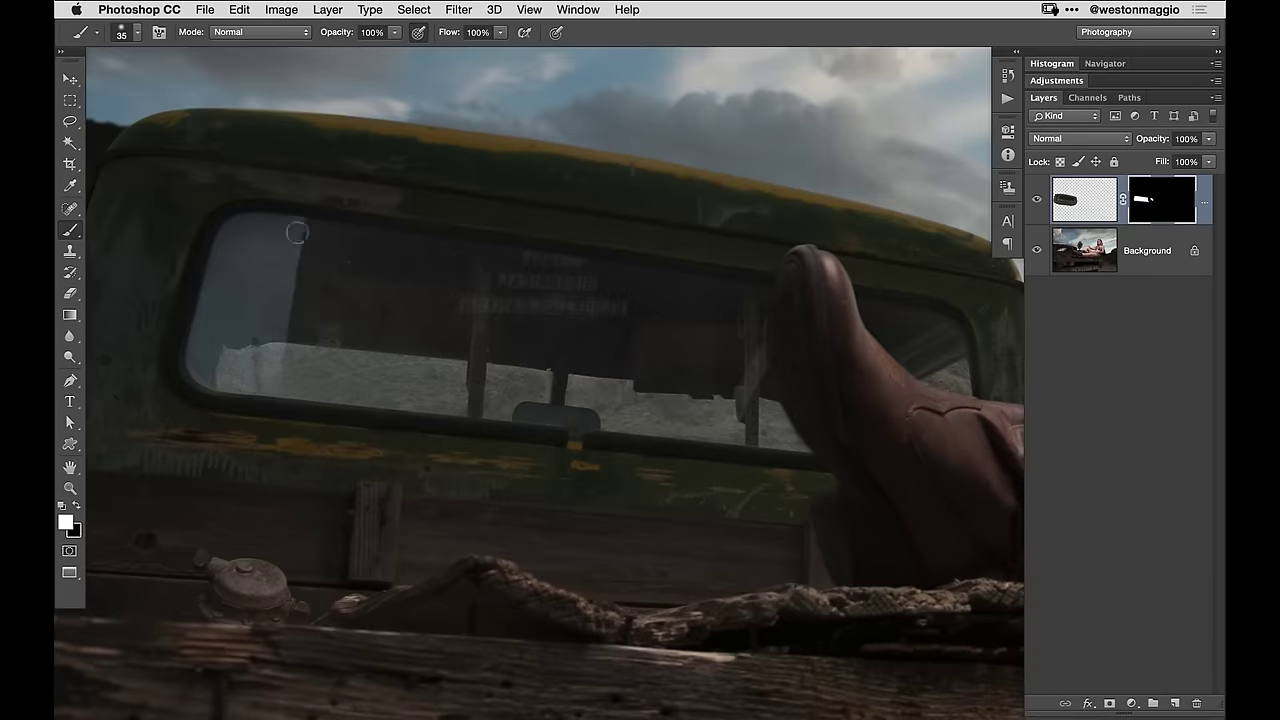
Step: Compare the whole image with the cab layer hidden and shown
key(super+minus)
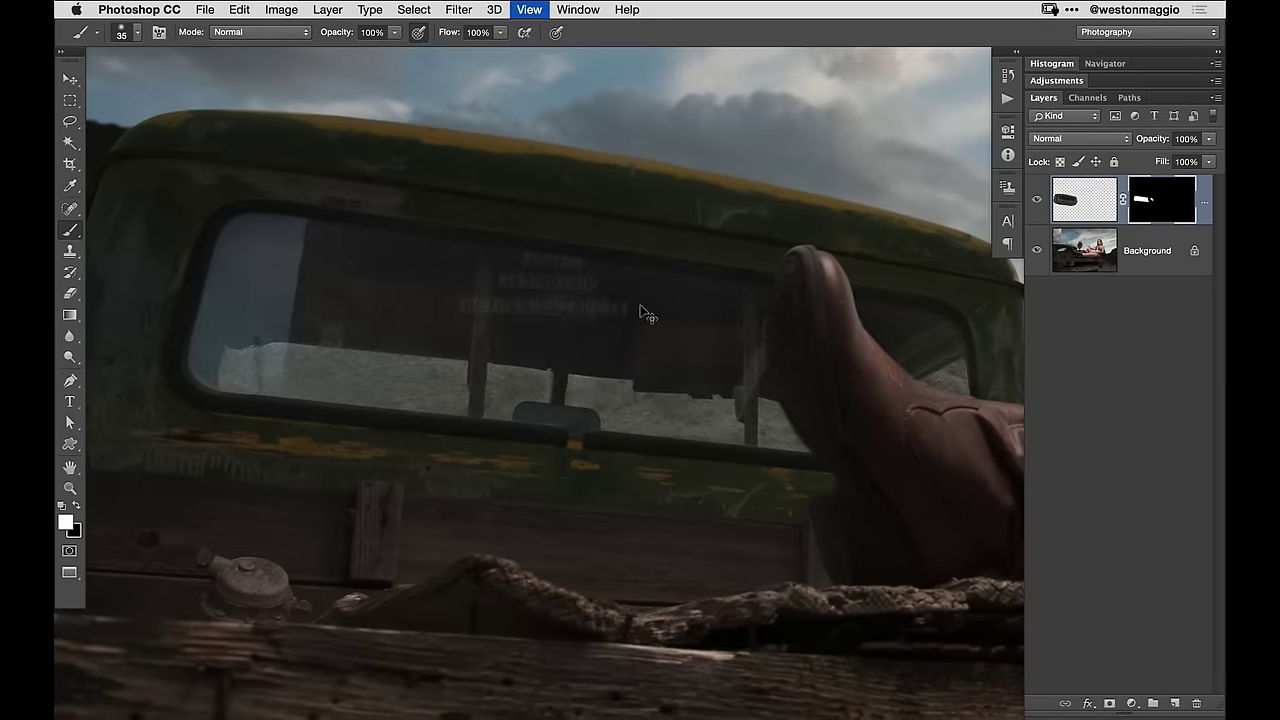
key(super+minus)
key(super+minus)
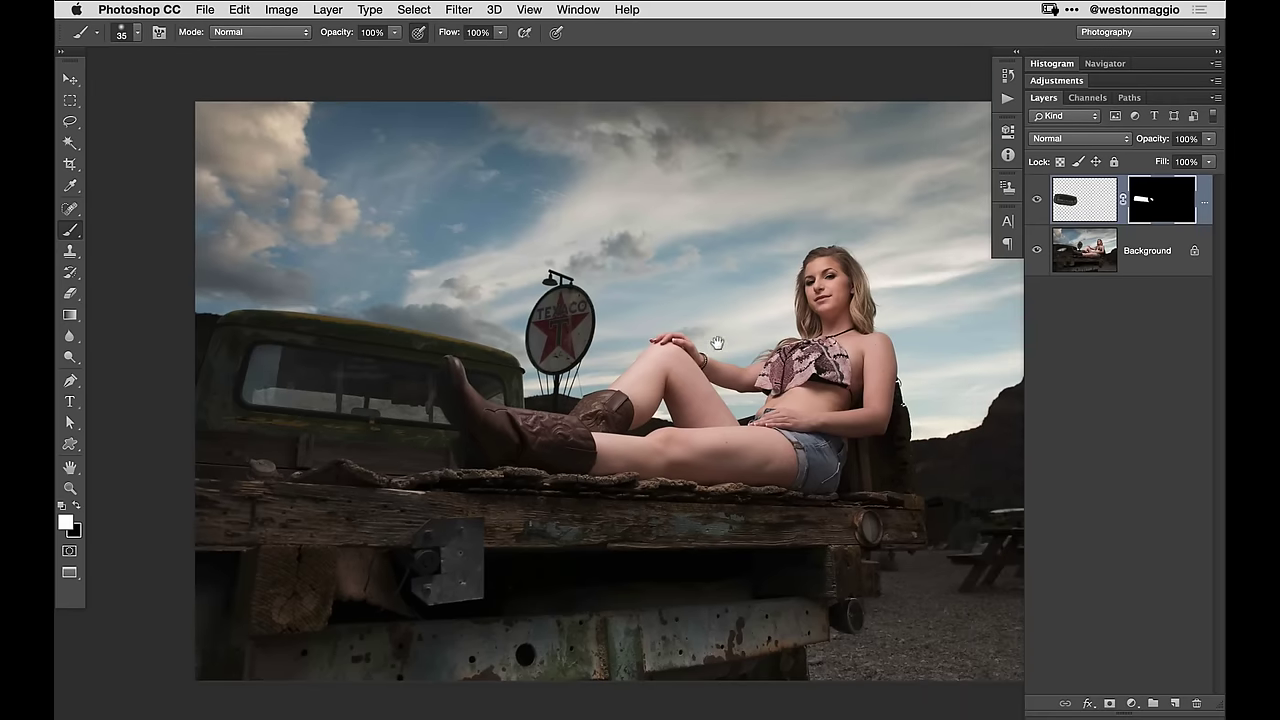
drag(717, 343, 643, 337)
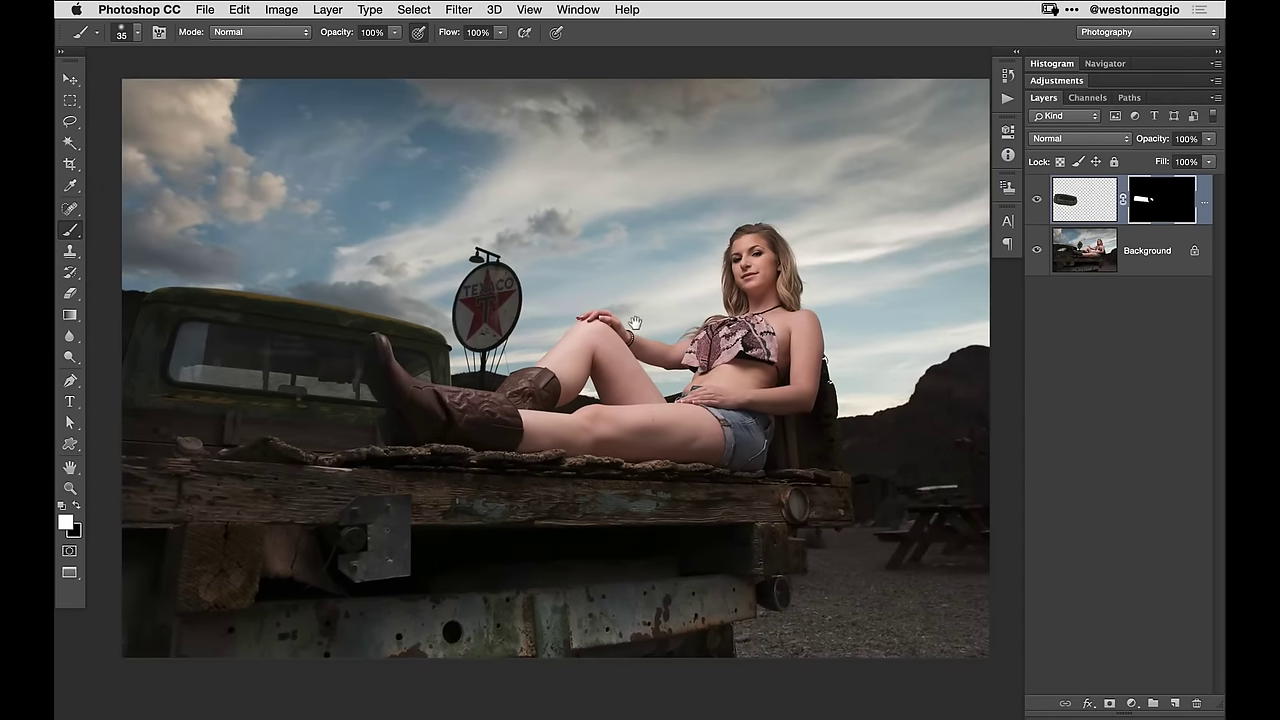
click(1035, 199)
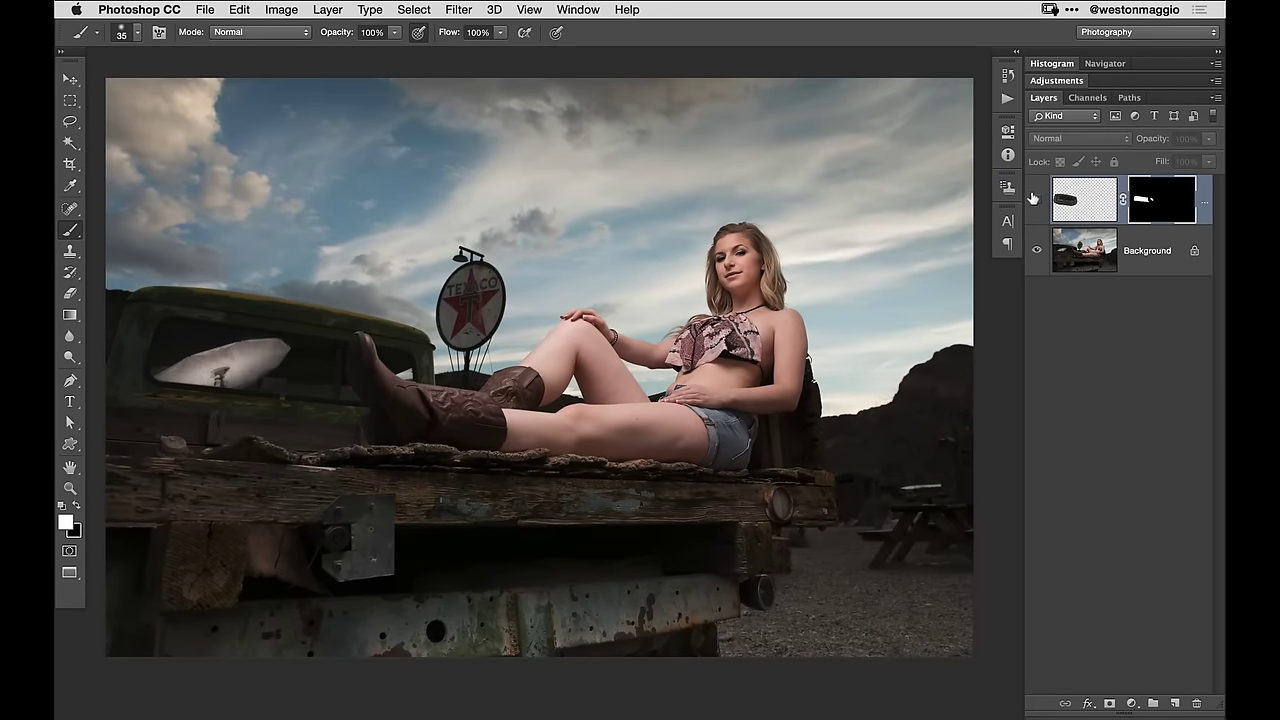
click(1035, 199)
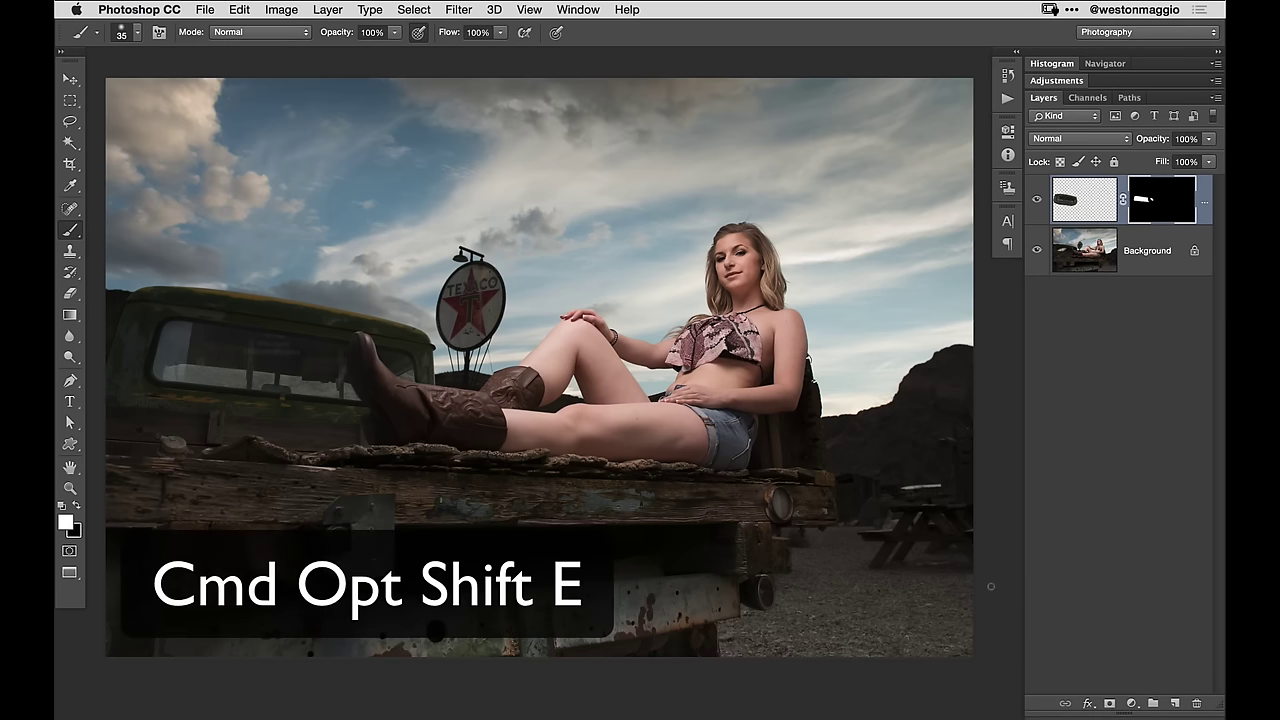
Step: Stamp all visible layers into a new top layer, set its blend mode to Screen, and compare the image without it
key(super+alt+shift+e)
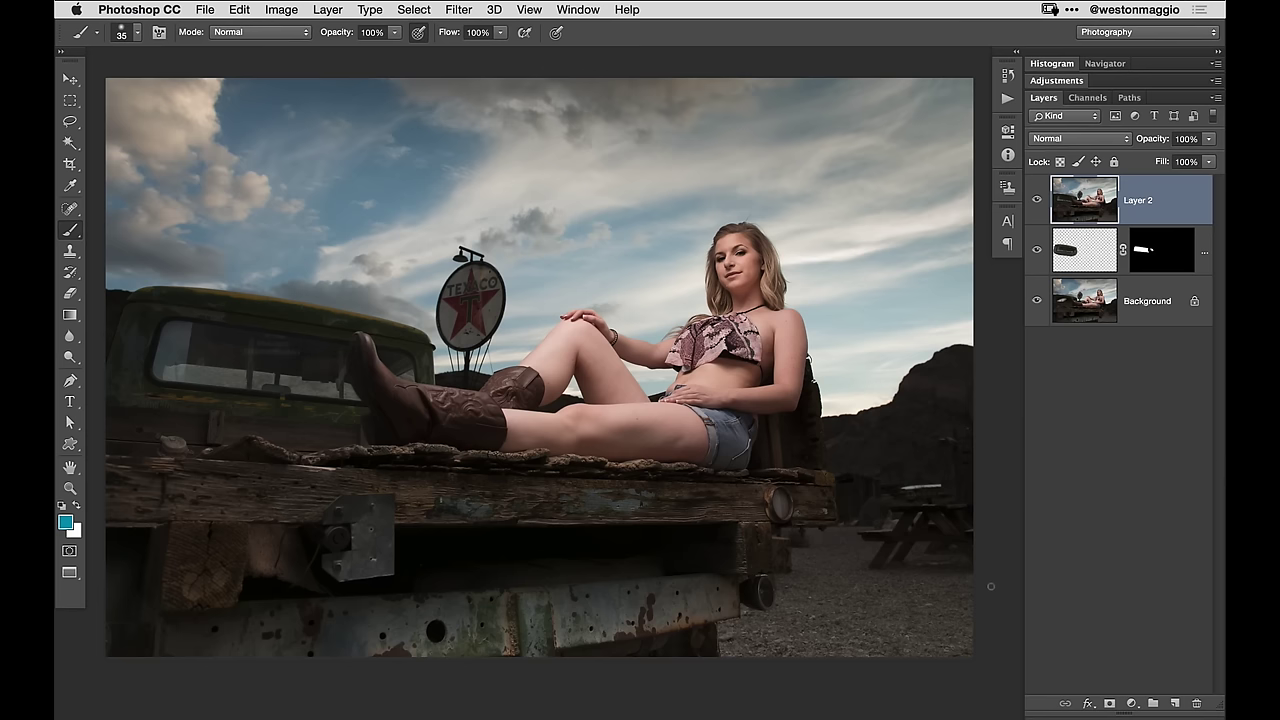
click(1090, 140)
click(1049, 255)
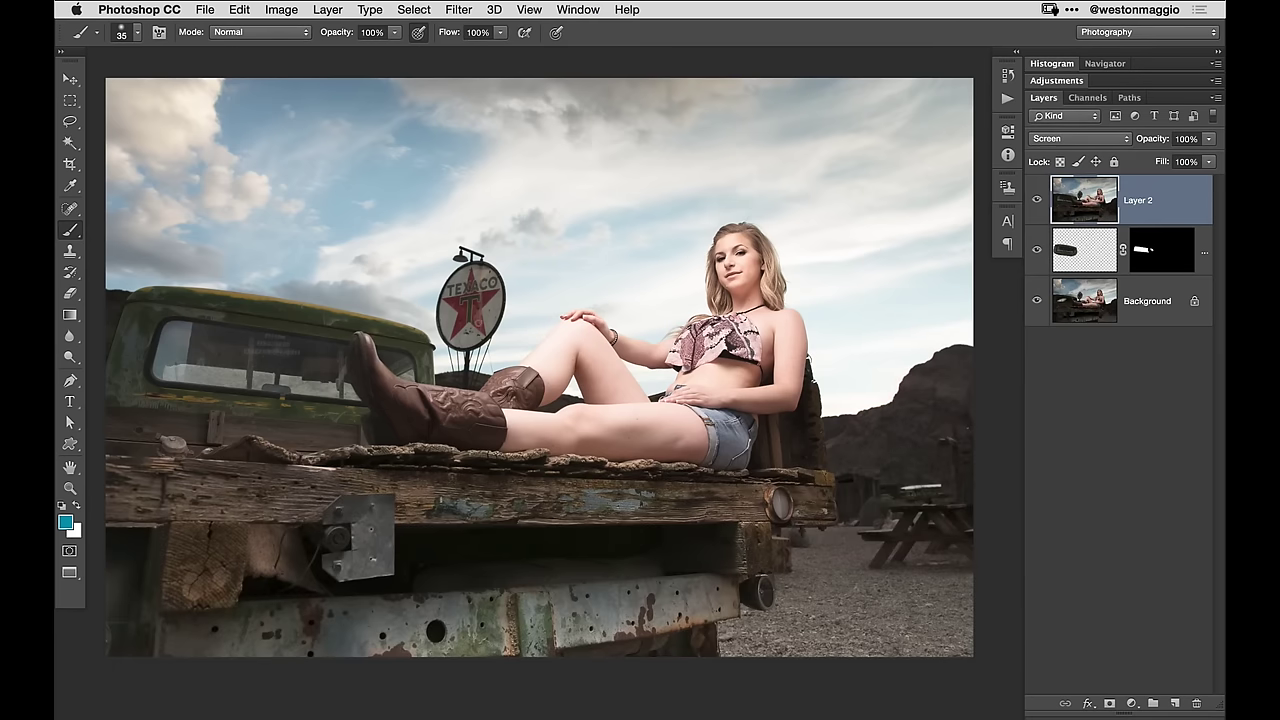
click(1036, 200)
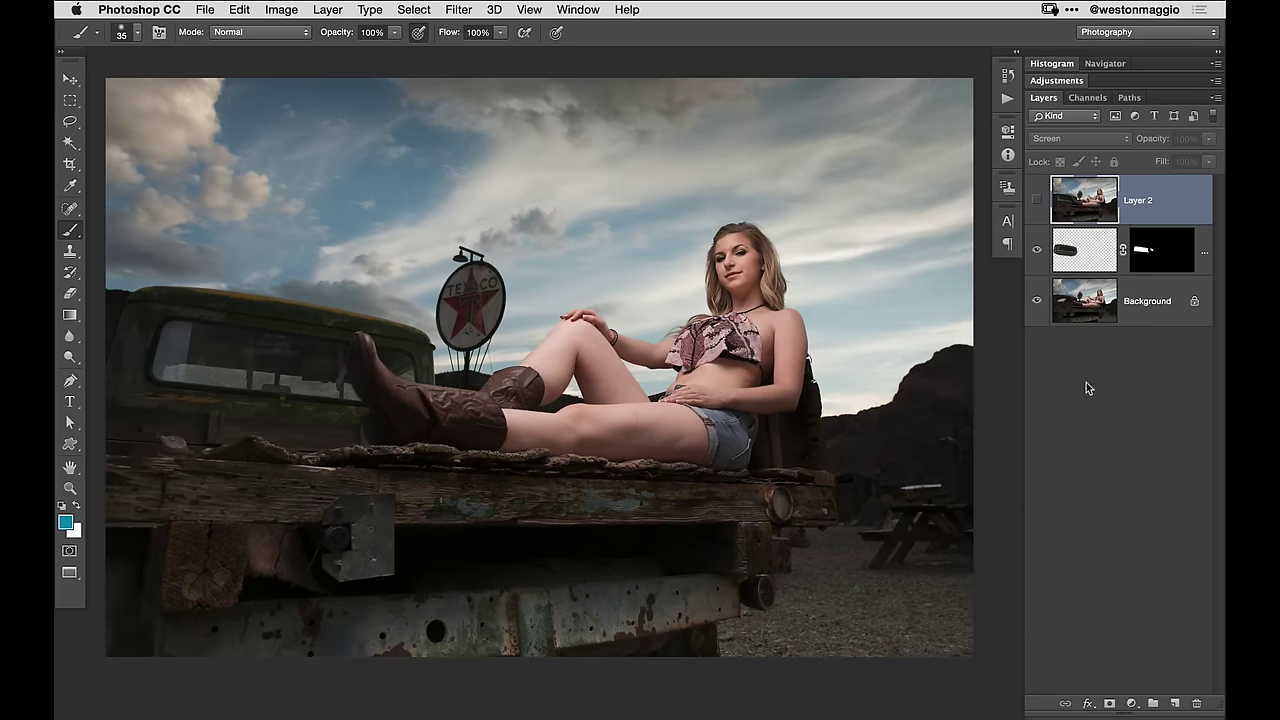
click(1037, 200)
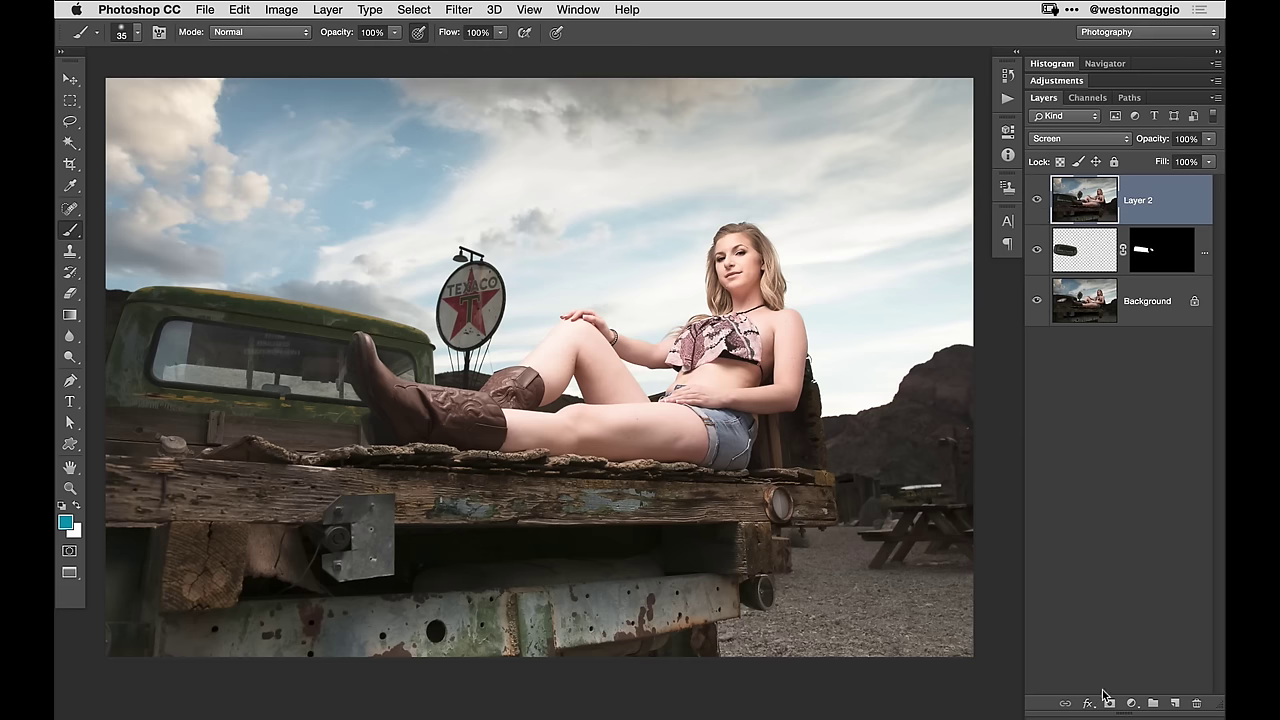
Step: Add a black mask to the Screen layer and paint white with a size 70 brush over the Texaco sign's center
alt+click(1108, 703)
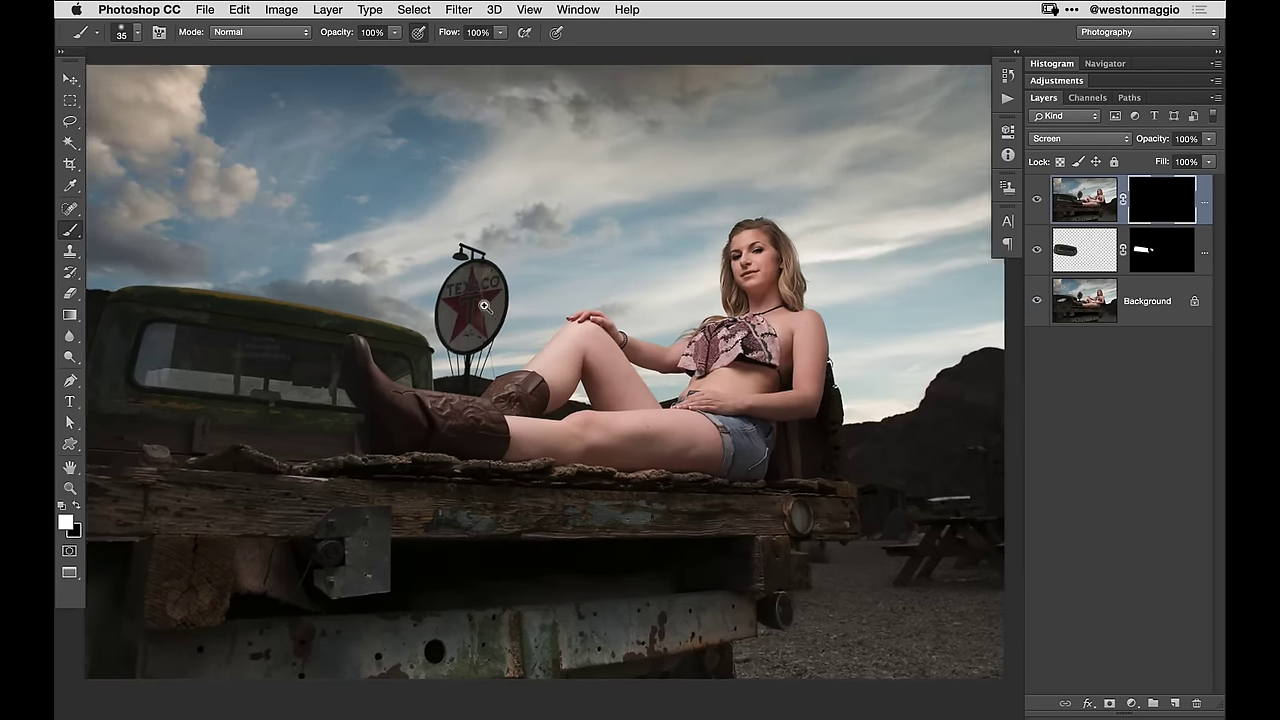
drag(473, 304, 569, 340)
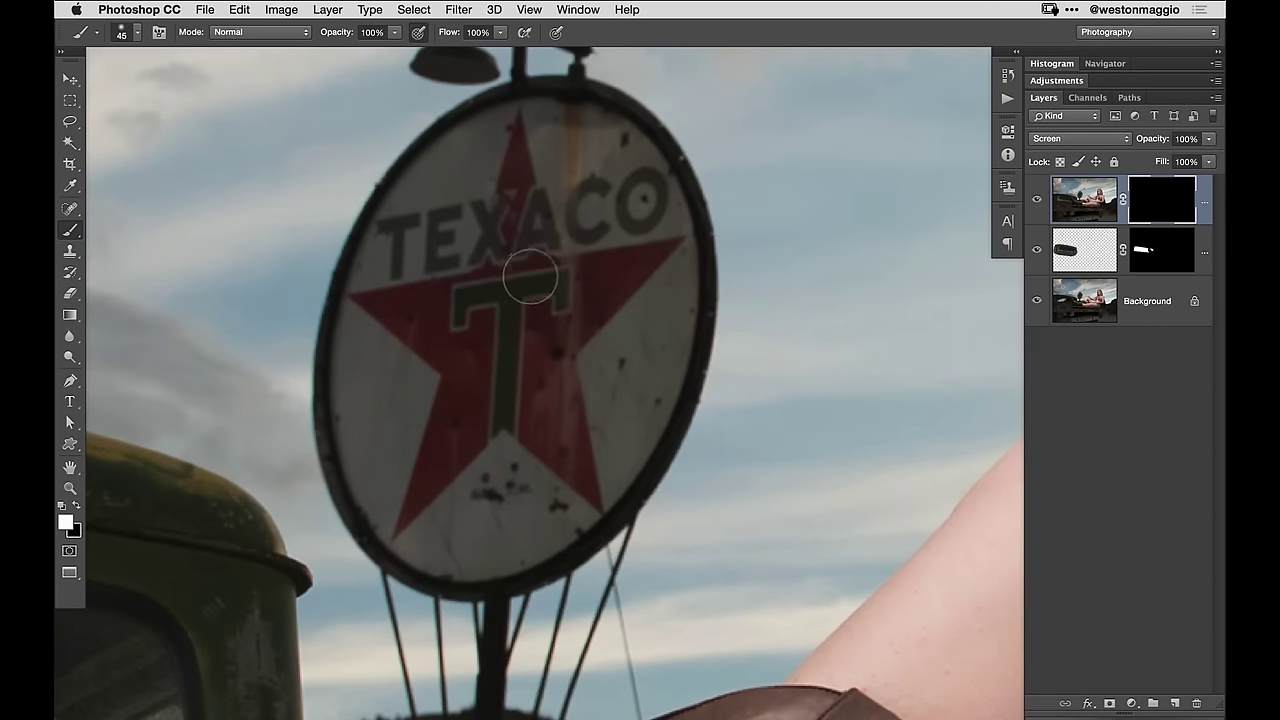
key(bracketright)
key(bracketright)
key(bracketright)
key(bracketright)
mouse_move(560, 400)
mouse_down()
mouse_move(503, 268)
mouse_move(457, 443)
mouse_move(592, 232)
mouse_move(405, 318)
mouse_move(582, 380)
mouse_move(500, 371)
mouse_move(540, 357)
mouse_up()
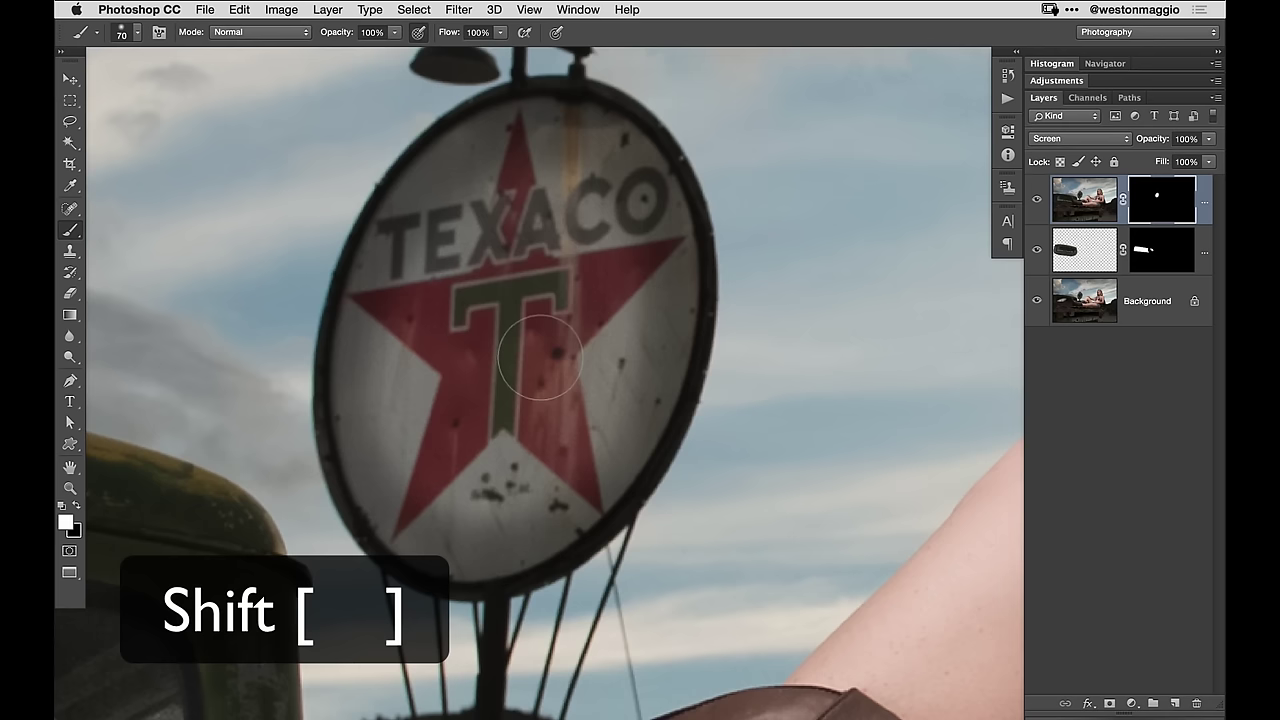
Step: Increase the hardness of the size 70 brush and paint white on the Screen layer's mask over the sign's lower-right area
key(shift+bracketright)
key(shift+bracketright)
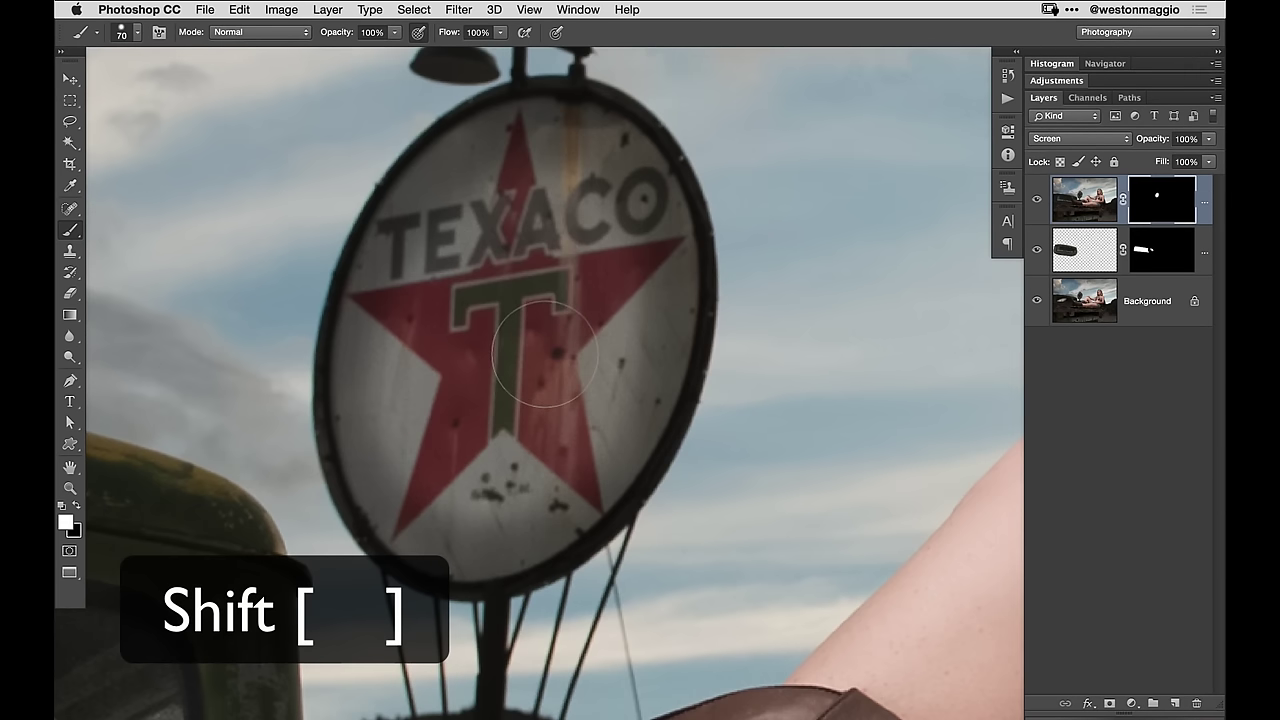
mouse_move(647, 420)
mouse_down()
mouse_move(660, 320)
mouse_move(650, 230)
mouse_move(570, 145)
mouse_move(450, 180)
mouse_move(385, 320)
mouse_move(440, 505)
mouse_move(545, 535)
mouse_up()
Step: Paint white over the rest of the Texaco sign's face out to its rim, using brush sizes 45 and 35
key(bracketleft)
key(bracketleft)
key(bracketleft)
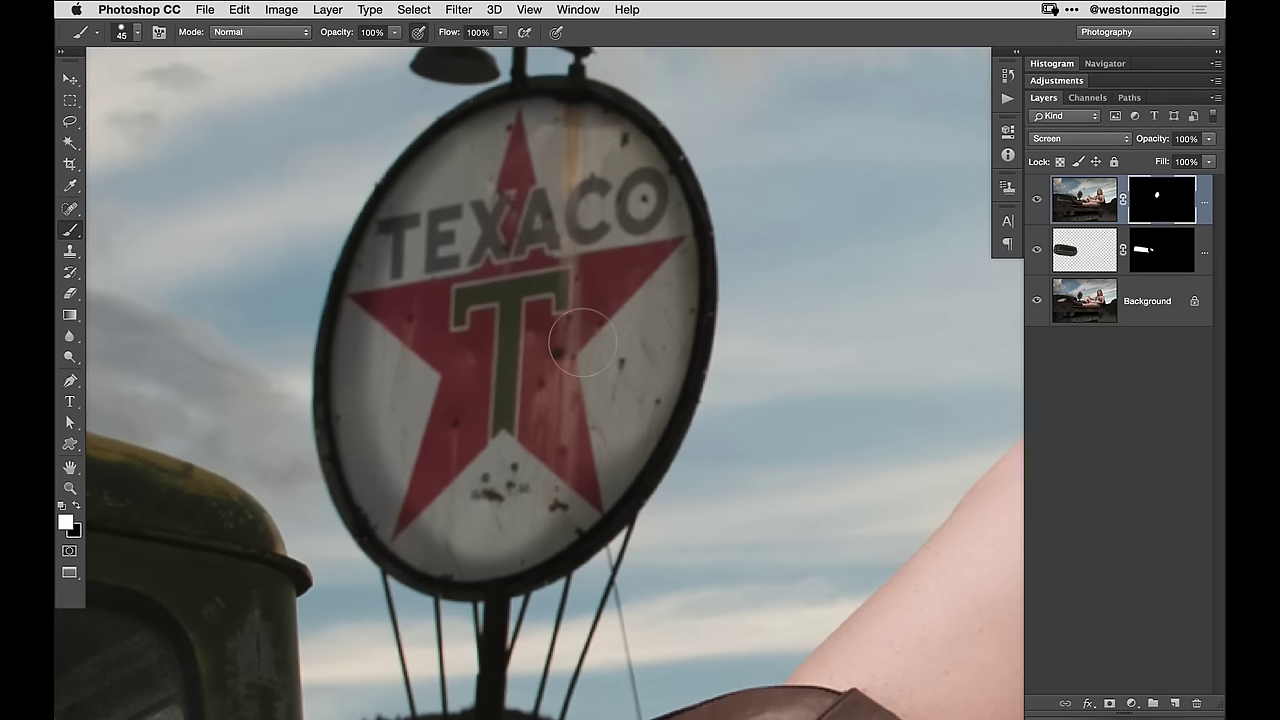
mouse_move(540, 160)
mouse_down()
mouse_move(455, 150)
mouse_move(395, 235)
mouse_move(365, 370)
mouse_up()
mouse_move(362, 225)
mouse_down()
mouse_move(345, 370)
mouse_move(370, 485)
mouse_move(480, 585)
mouse_move(618, 473)
mouse_up()
mouse_move(505, 570)
mouse_down()
mouse_move(560, 545)
mouse_move(649, 437)
mouse_move(682, 318)
mouse_move(662, 170)
mouse_move(588, 108)
mouse_move(505, 102)
mouse_up()
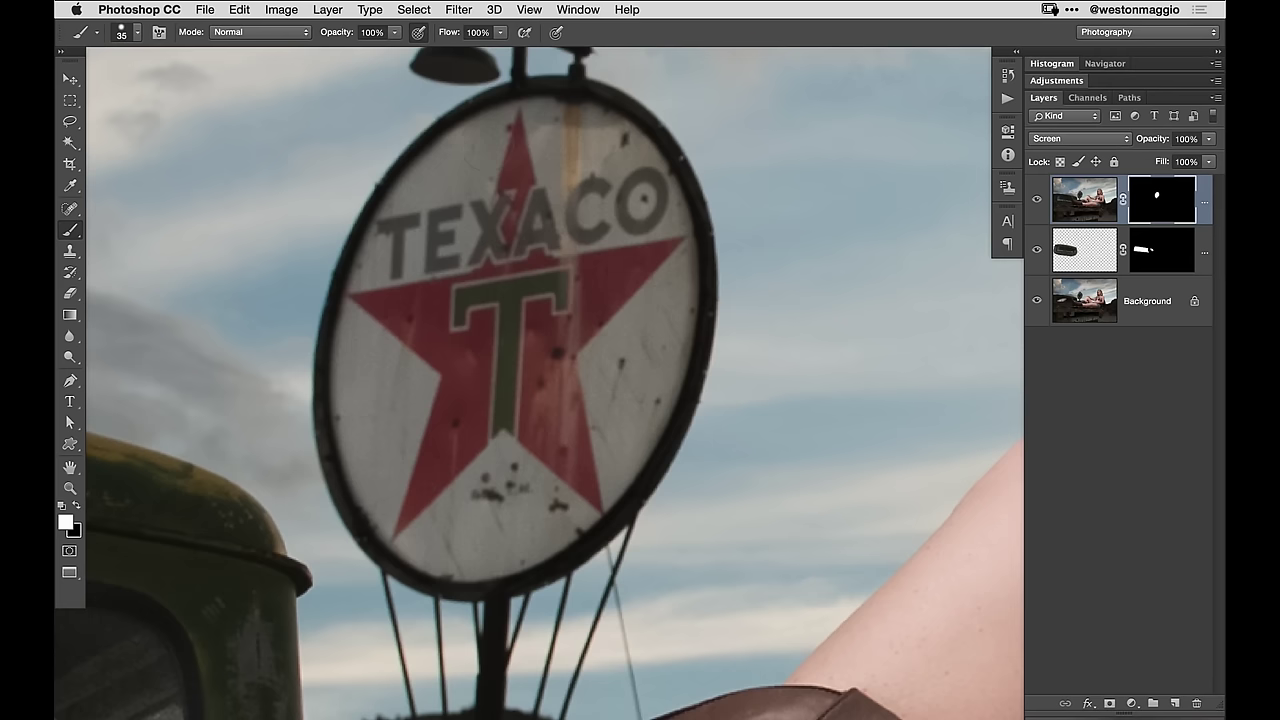
drag(684, 210, 686, 222)
mouse_move(648, 339)
mouse_down()
mouse_move(683, 360)
mouse_move(677, 393)
mouse_up()
Step: Fit the whole image in view and compare the Background layer alone with the full composite
key(super+0)
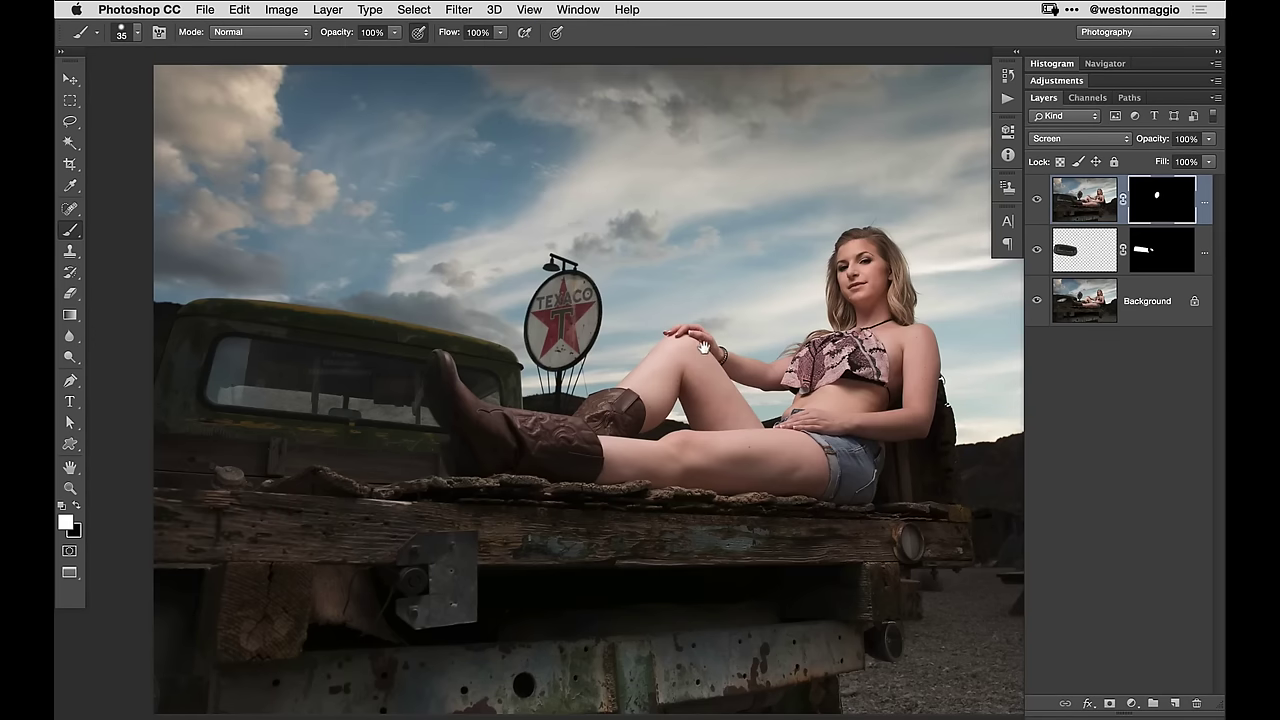
scroll(800, 360, right, 3)
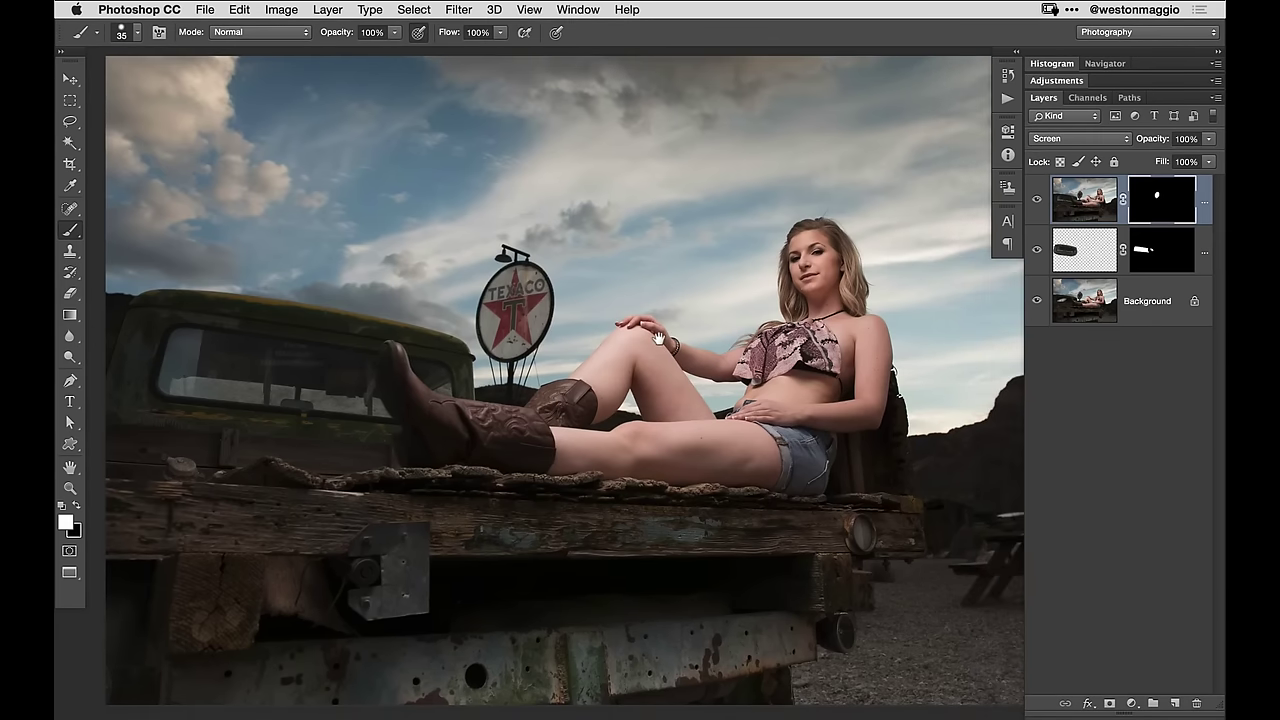
alt+click(1037, 301)
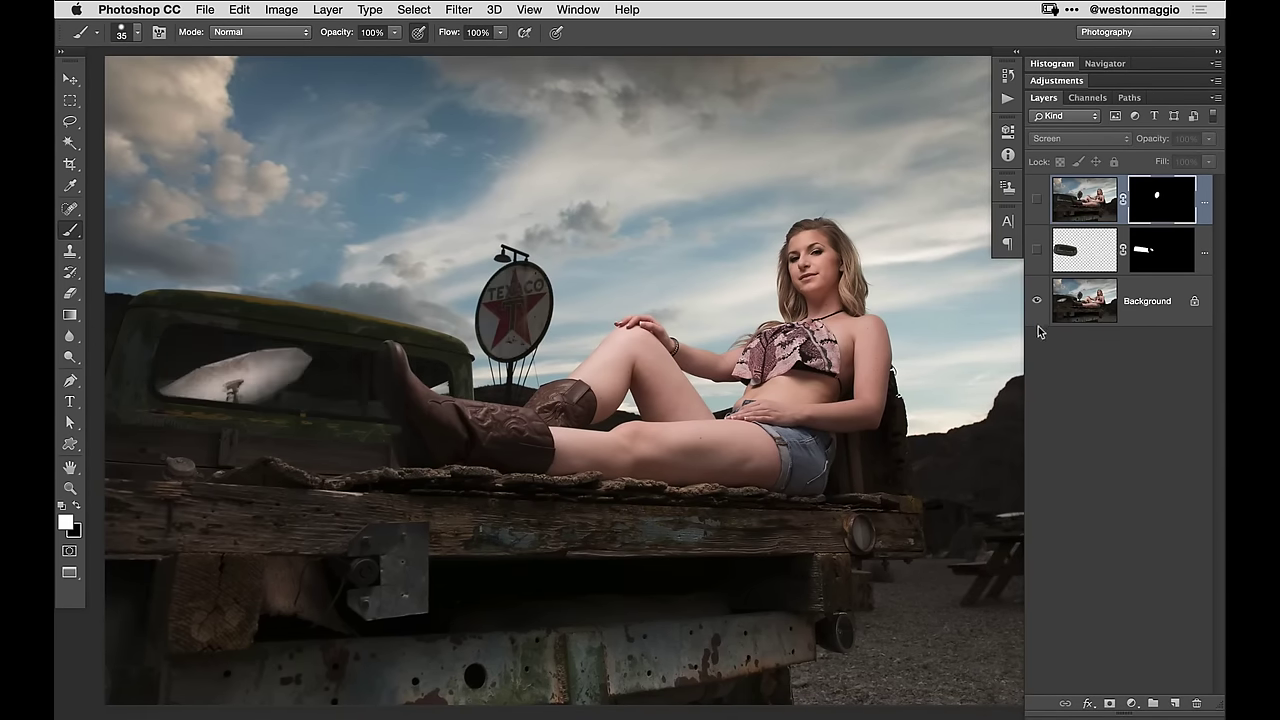
alt+click(1037, 301)
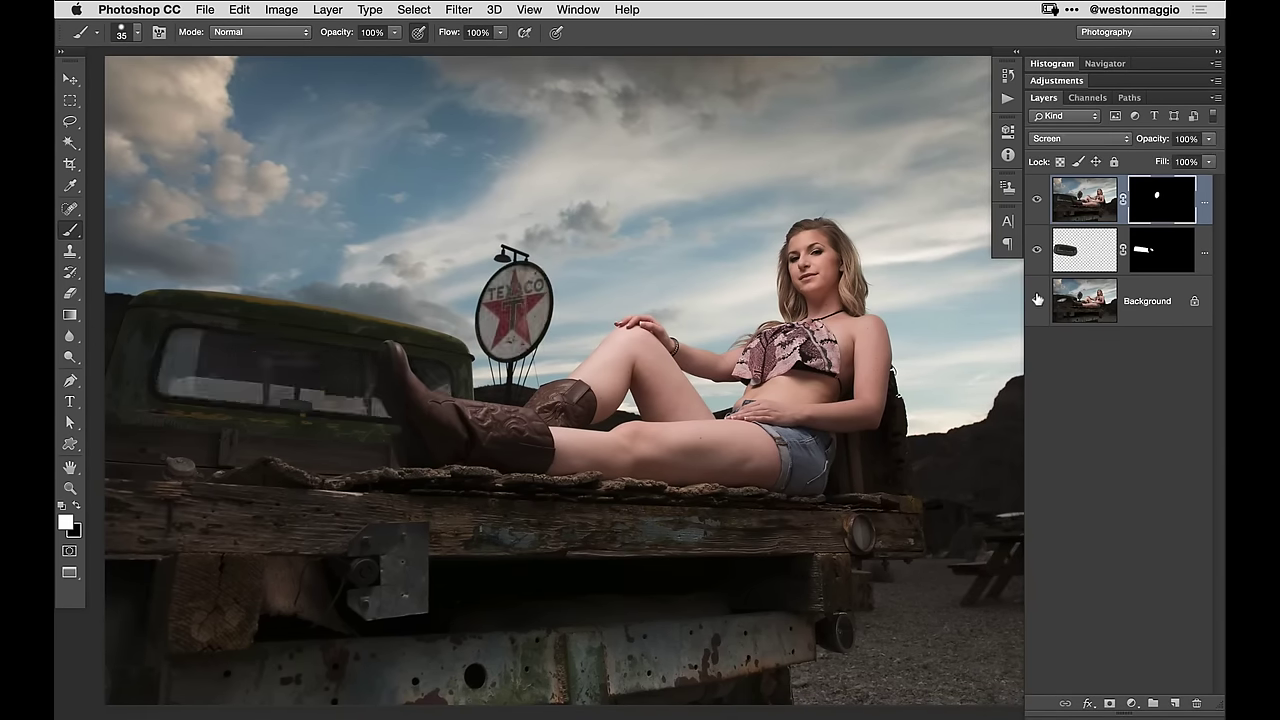
alt+click(1037, 301)
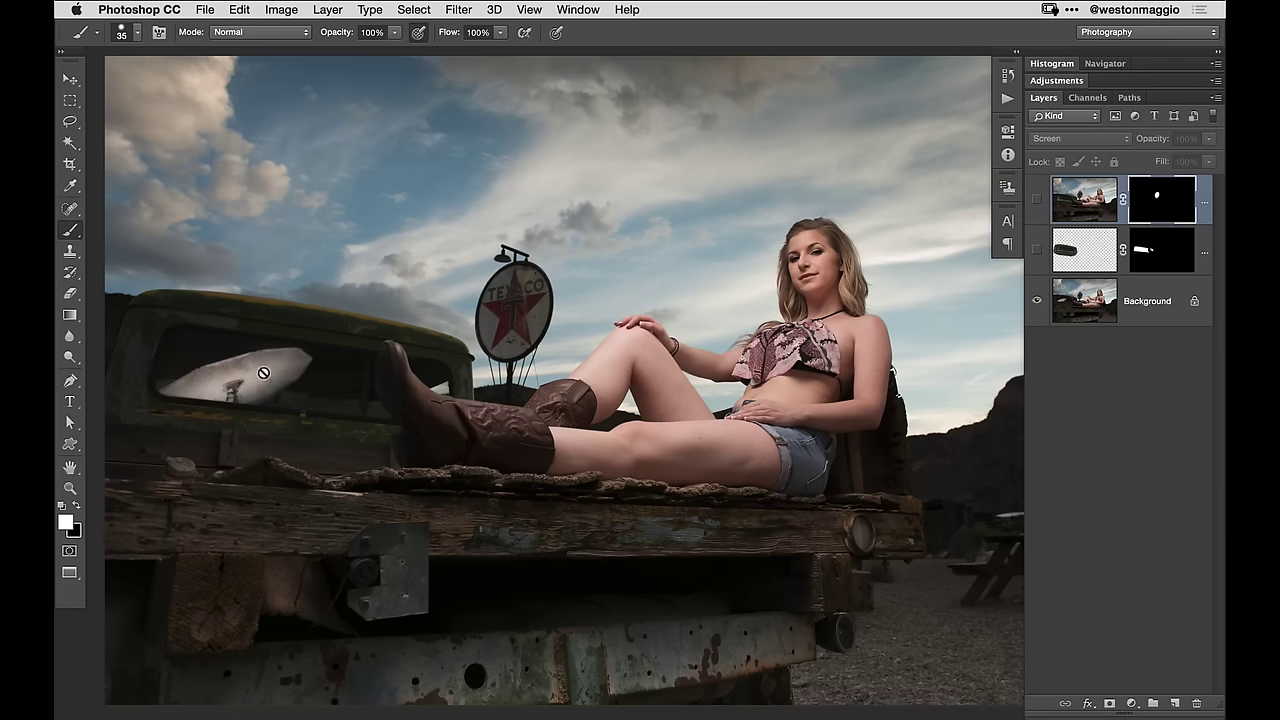
Step: Switch to Lightroom and display only the Copy 1 version of the truck portrait
key(super+Tab)
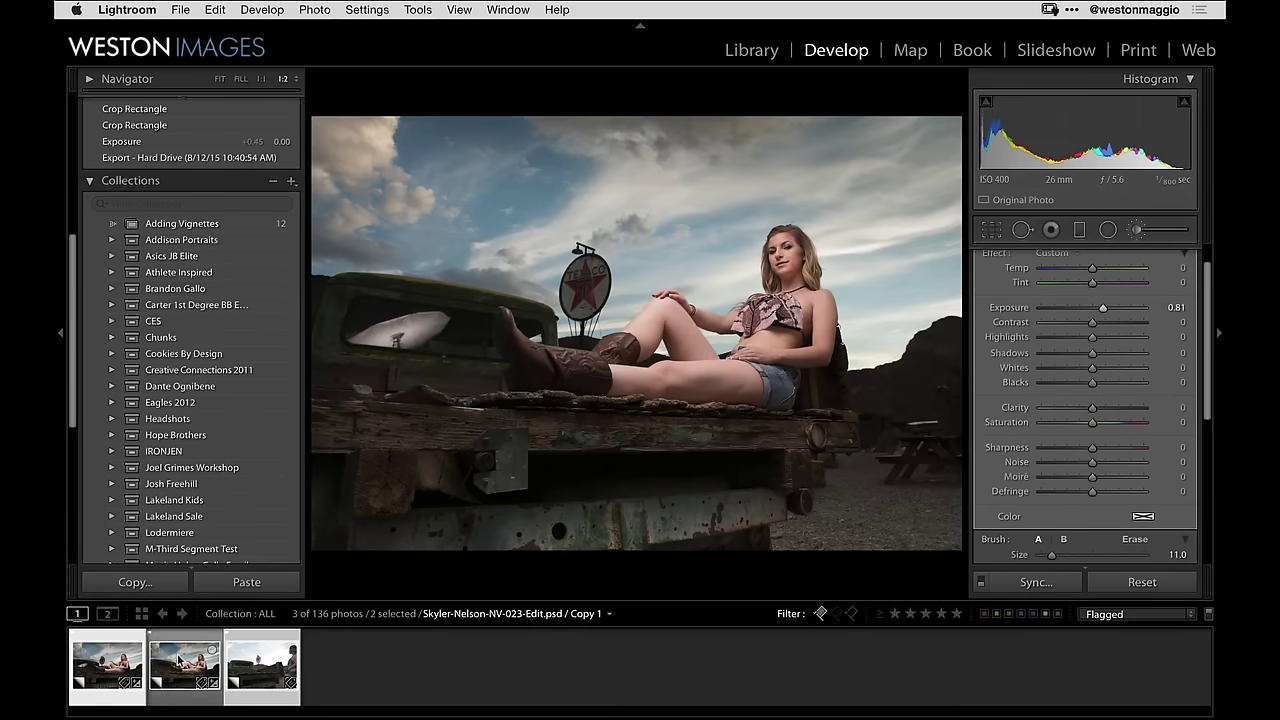
click(185, 665)
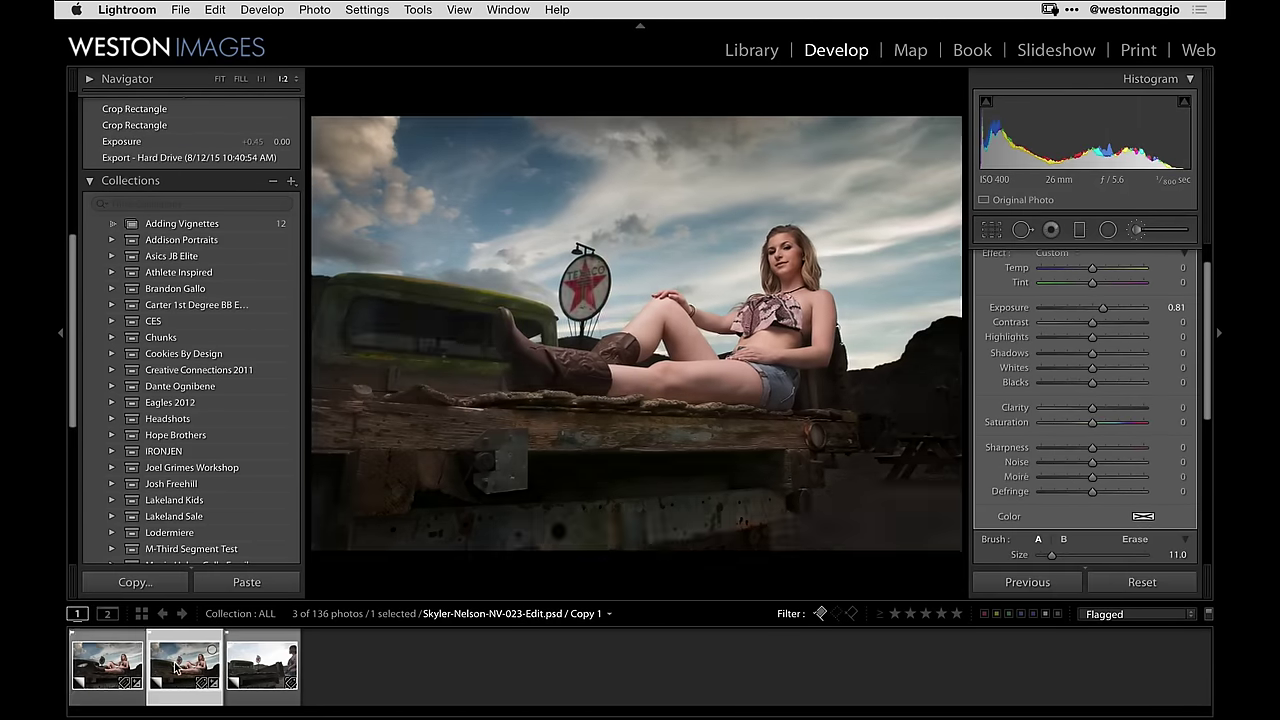